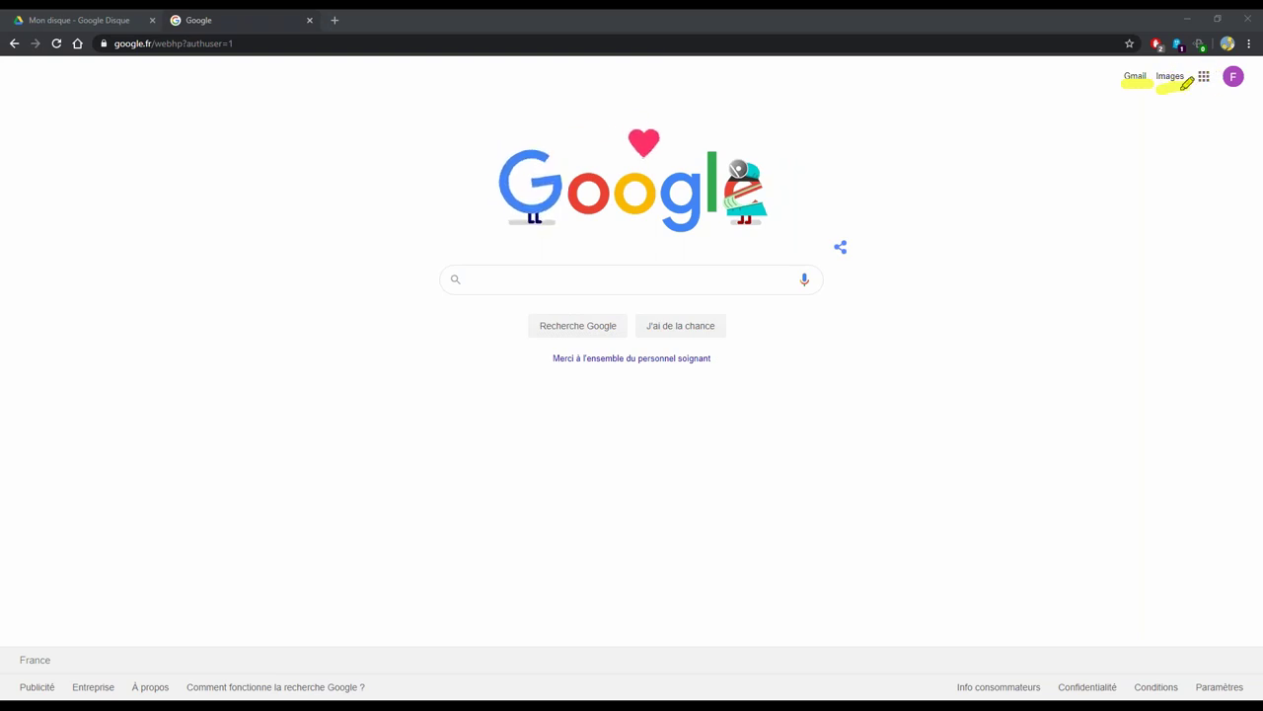
Open Google Drive's Mon disque from the Google apps grid on the search page
left_click_drag(1197, 87, 1245, 95)
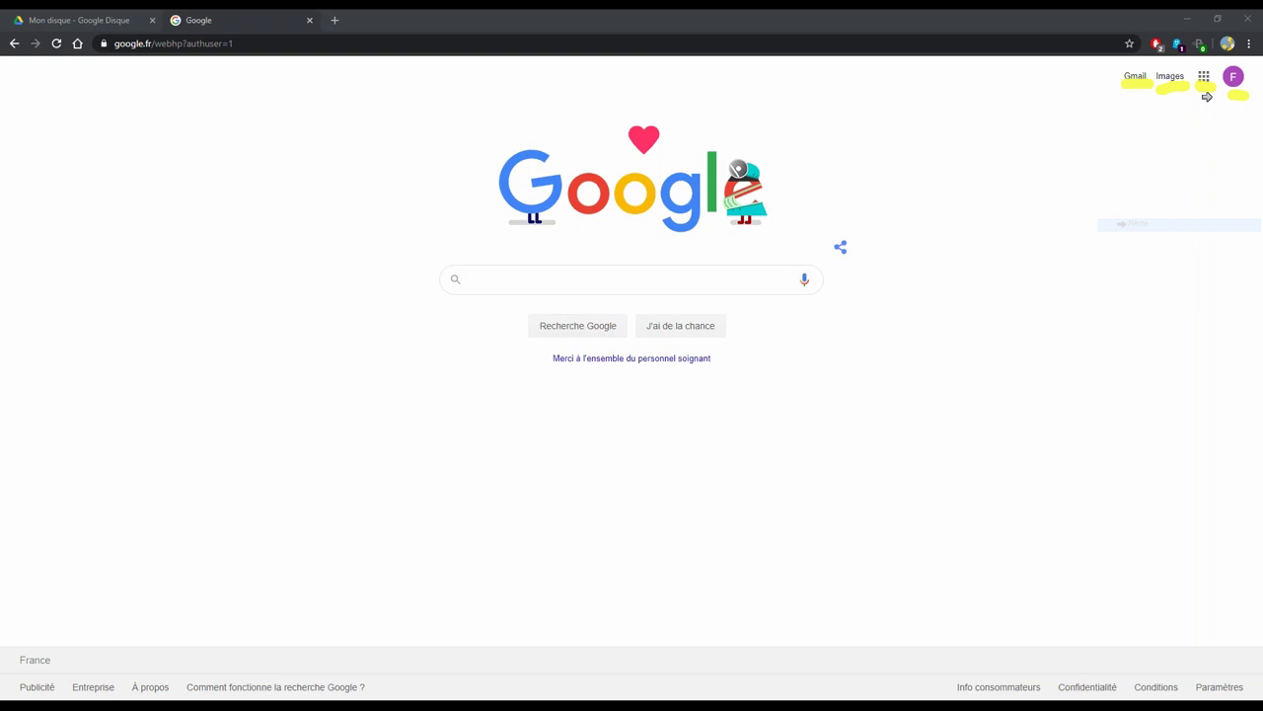
left_click_drag(1170, 76, 1195, 76)
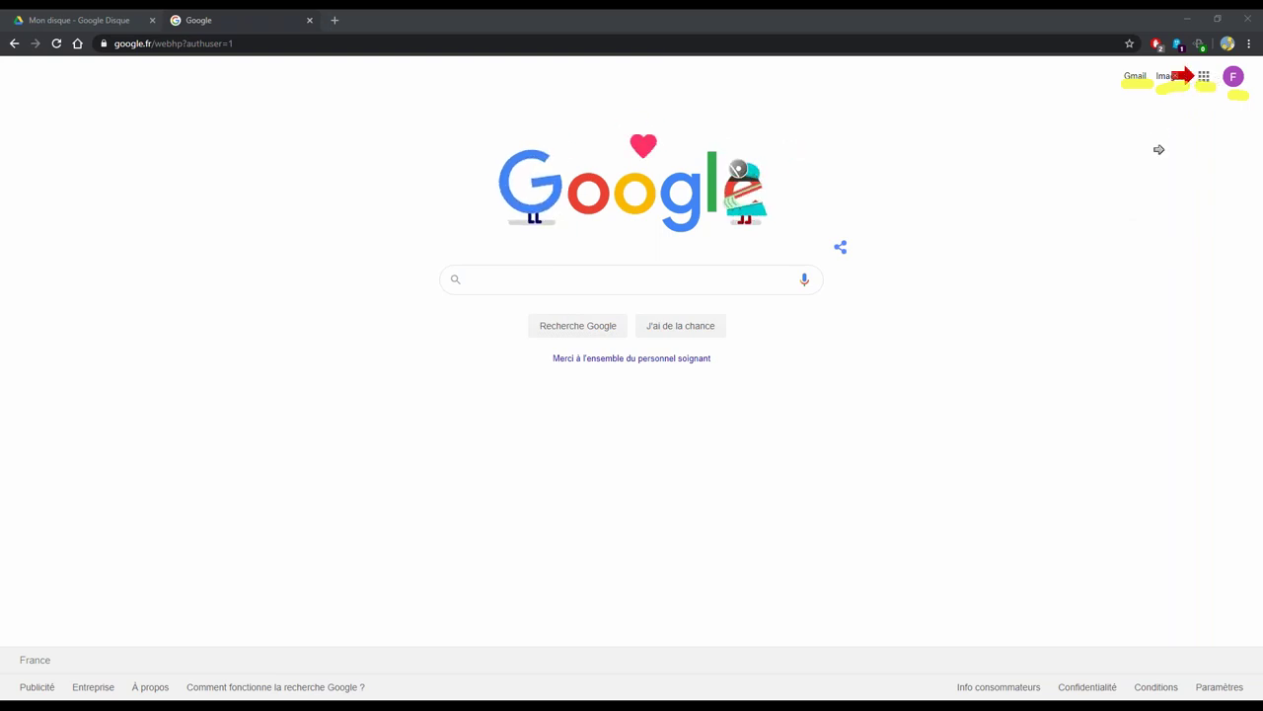
left_click_drag(1168, 76, 1191, 76)
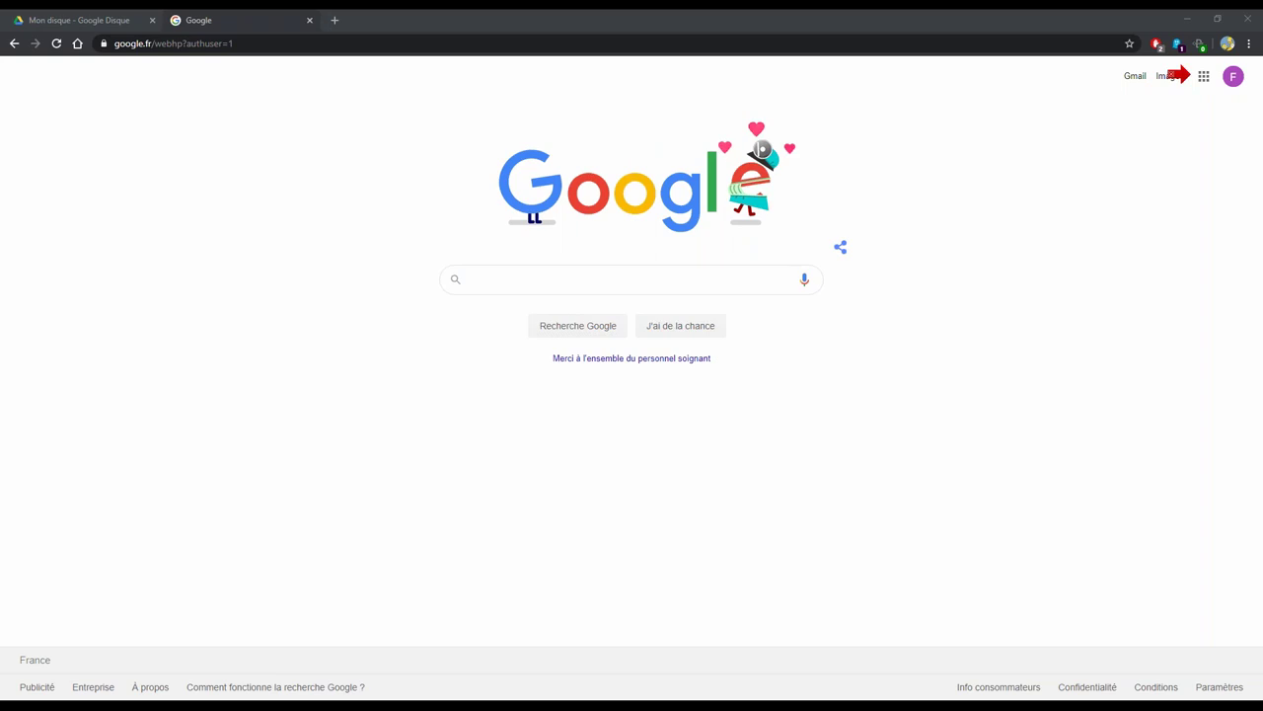
left_click(1204, 76)
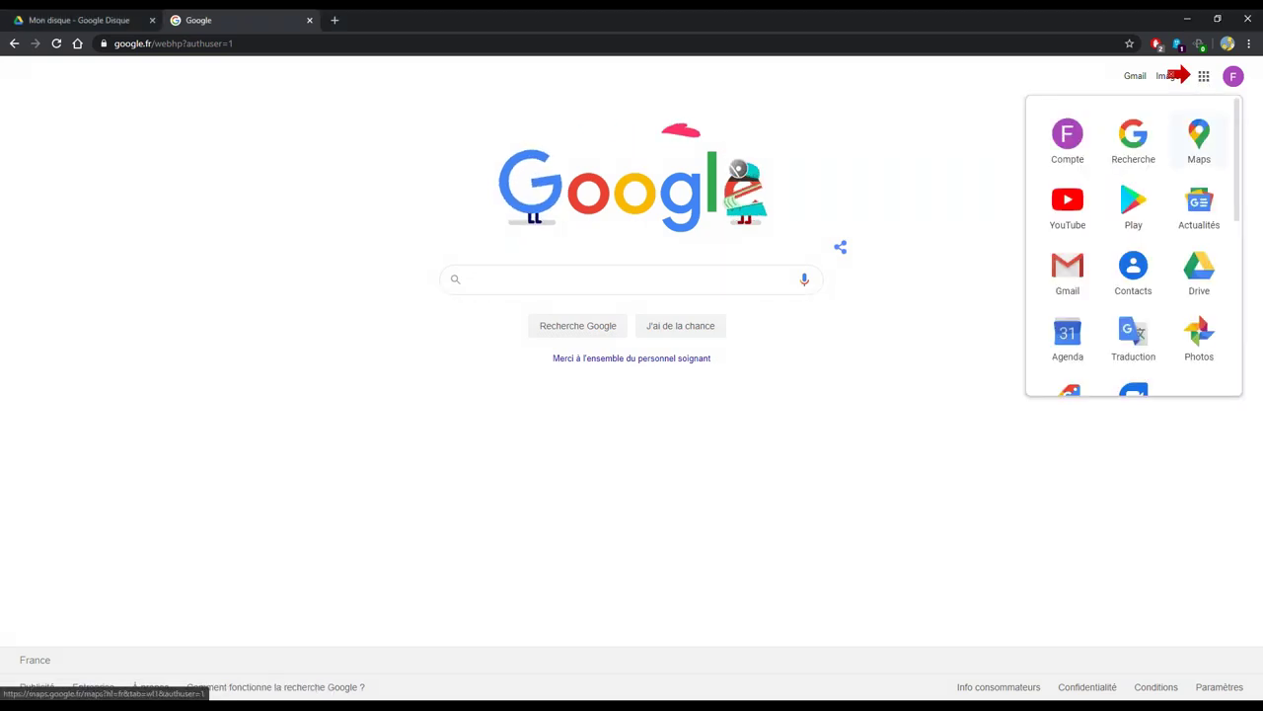
left_click(1204, 76)
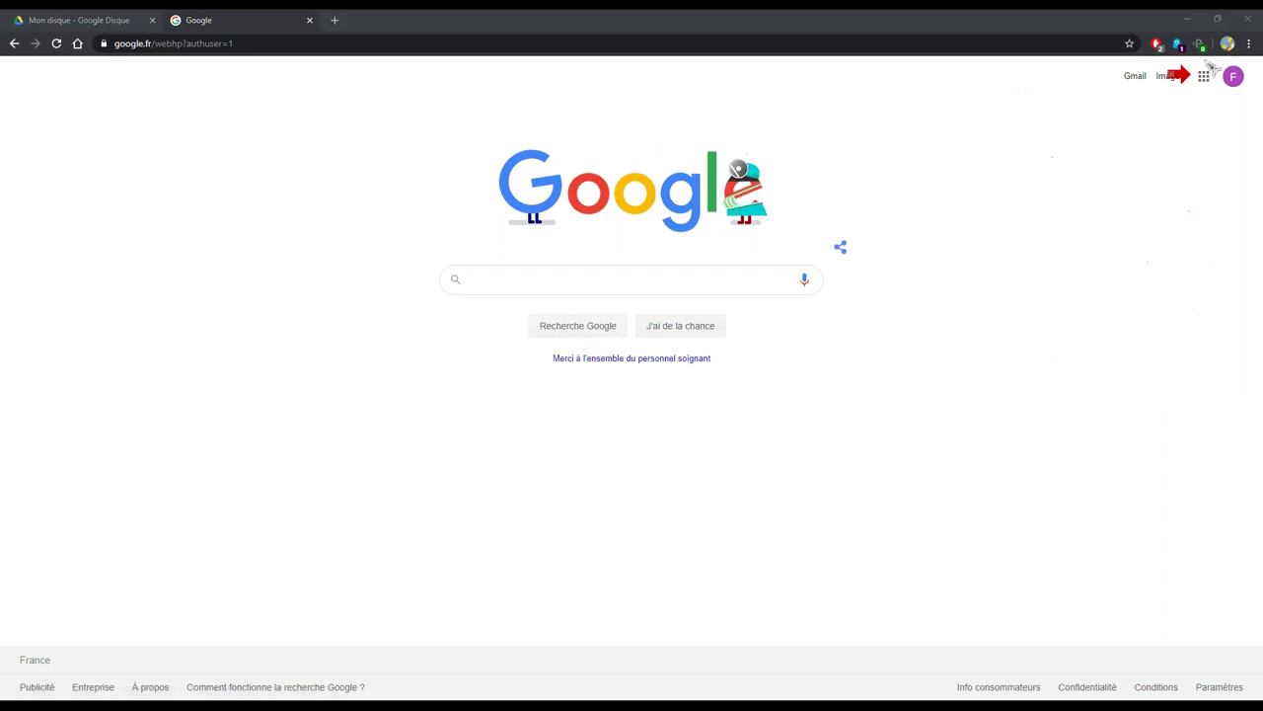
left_click(1204, 78)
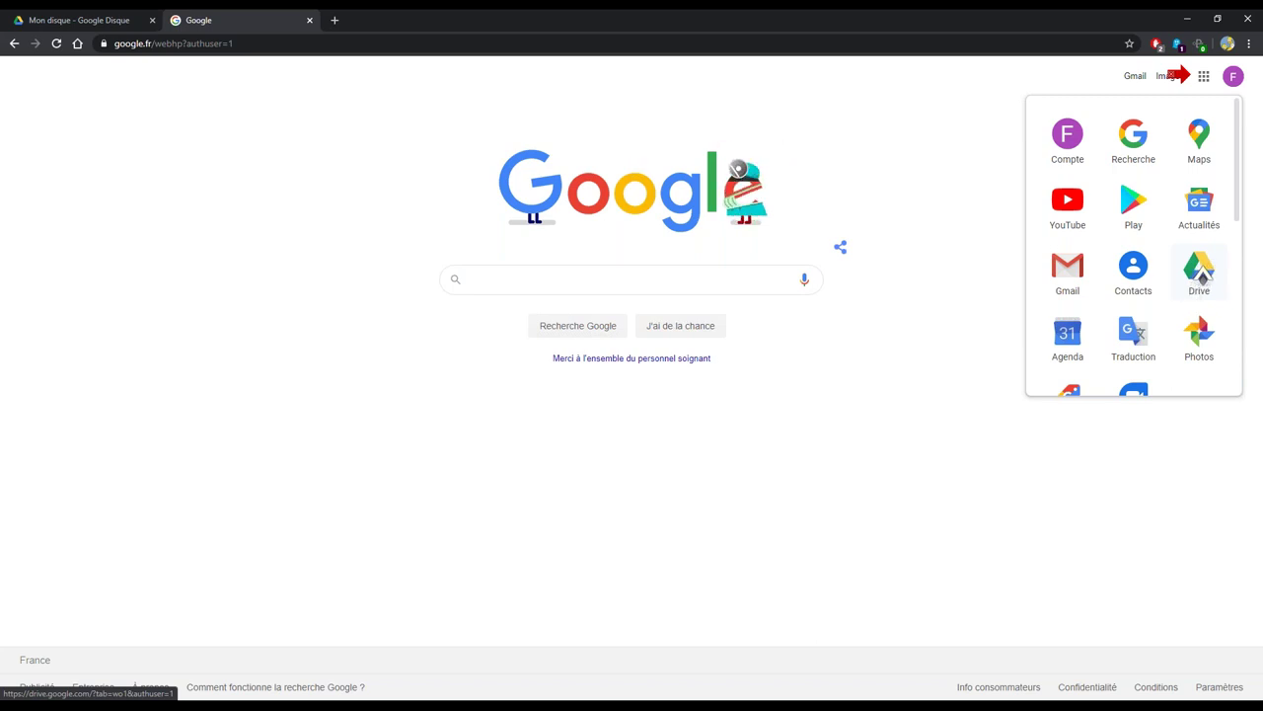
left_click(1201, 274)
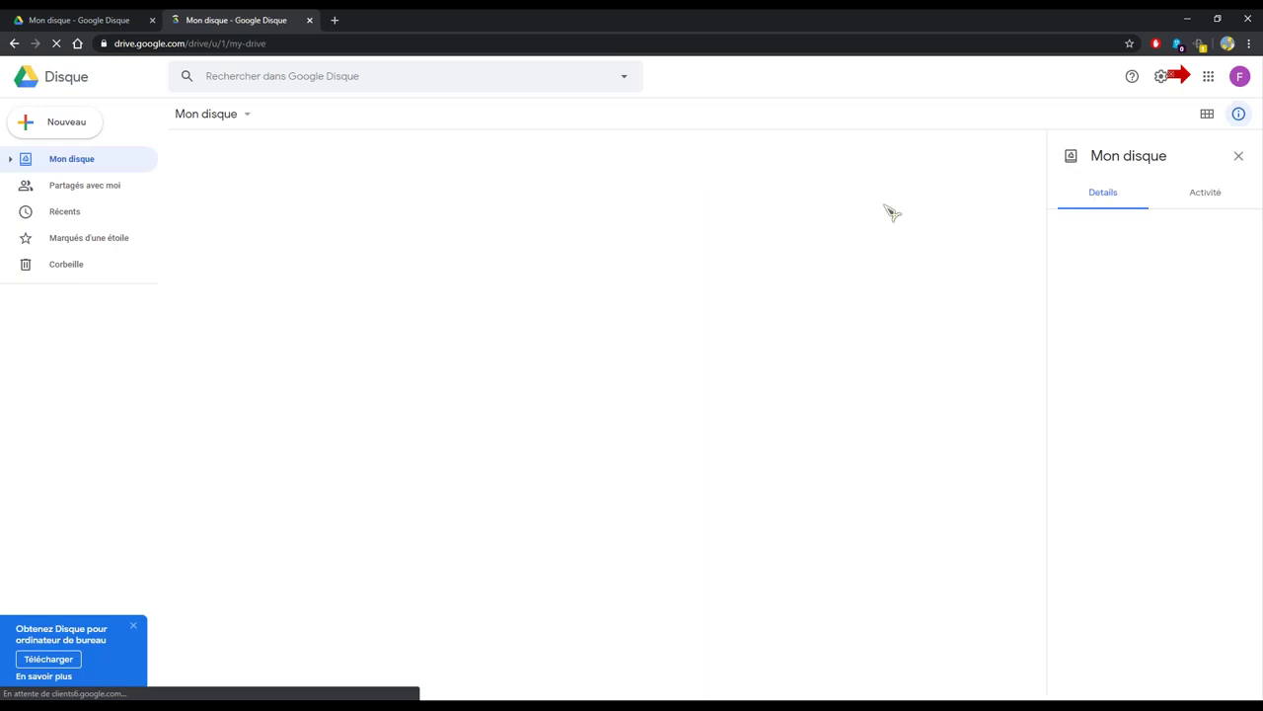
Close the extra 'Mon disque - Google Disque' tab and point out the storage usage
middle_click(85, 28)
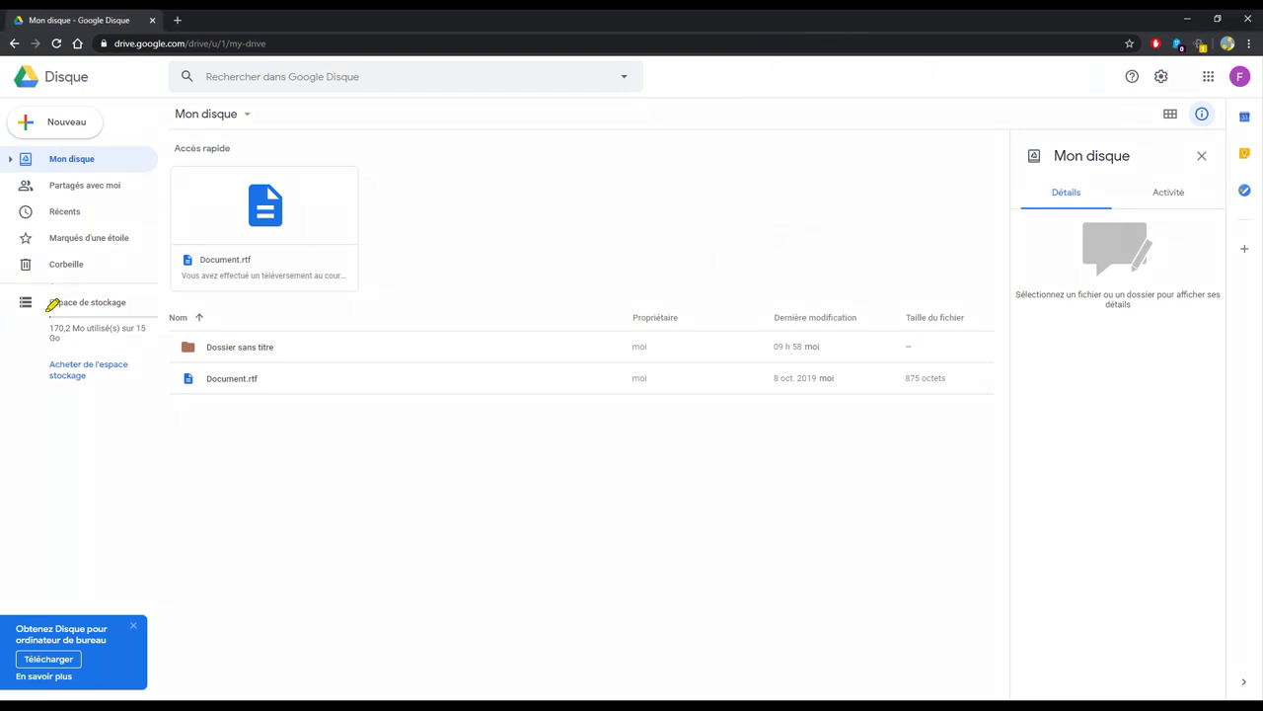
left_click_drag(45, 302, 135, 300)
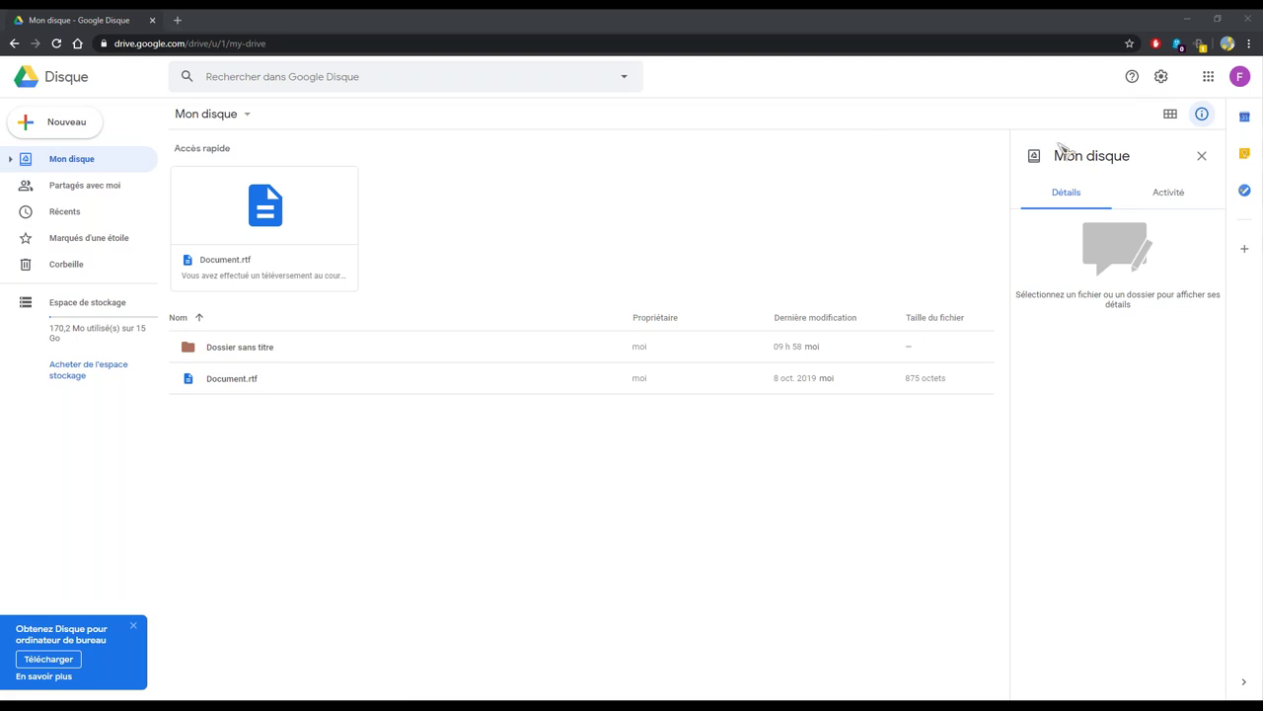
Close the Mon disque details panel and toggle grid and list views, ending in list view
left_click(1170, 114)
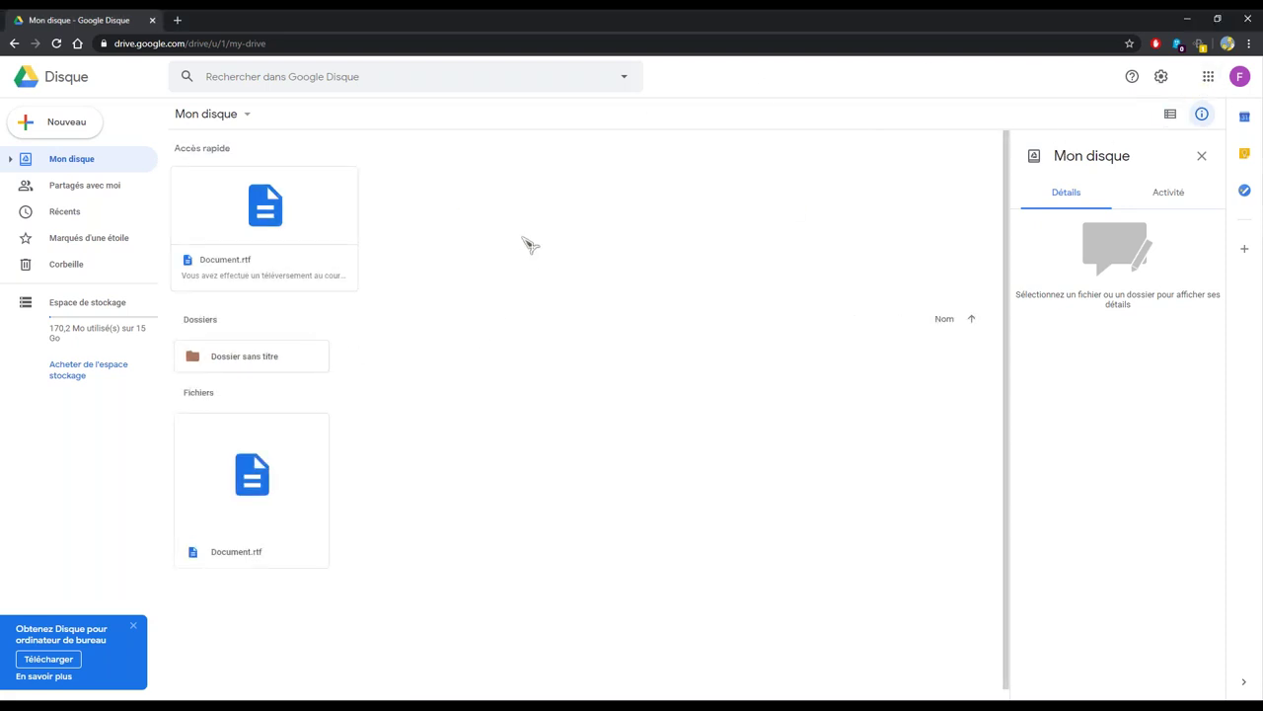
left_click(1200, 156)
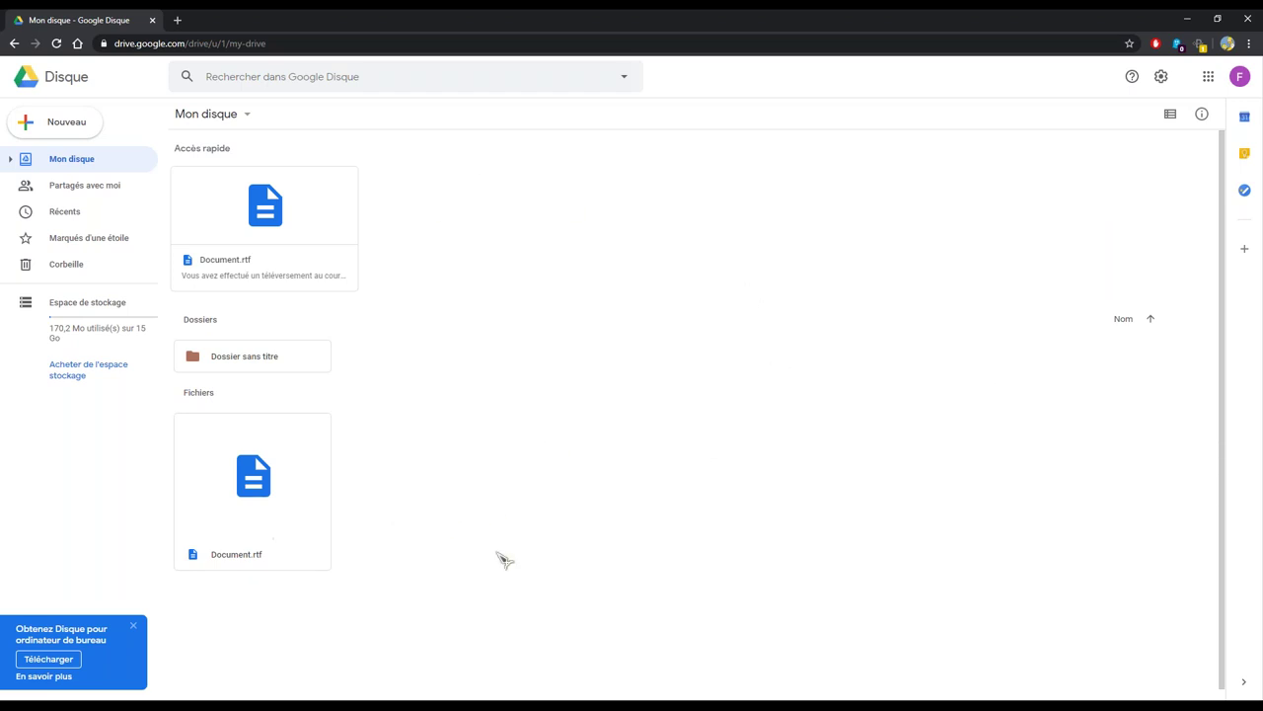
left_click(1170, 114)
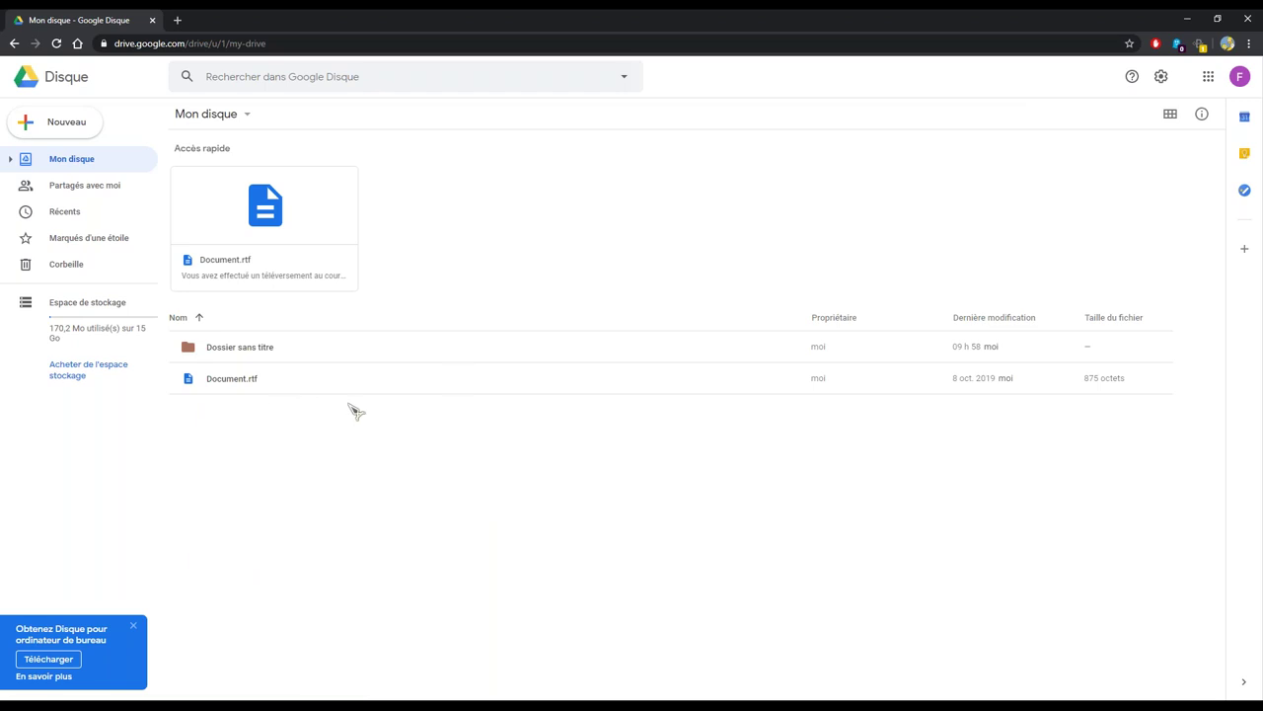
left_click(1169, 113)
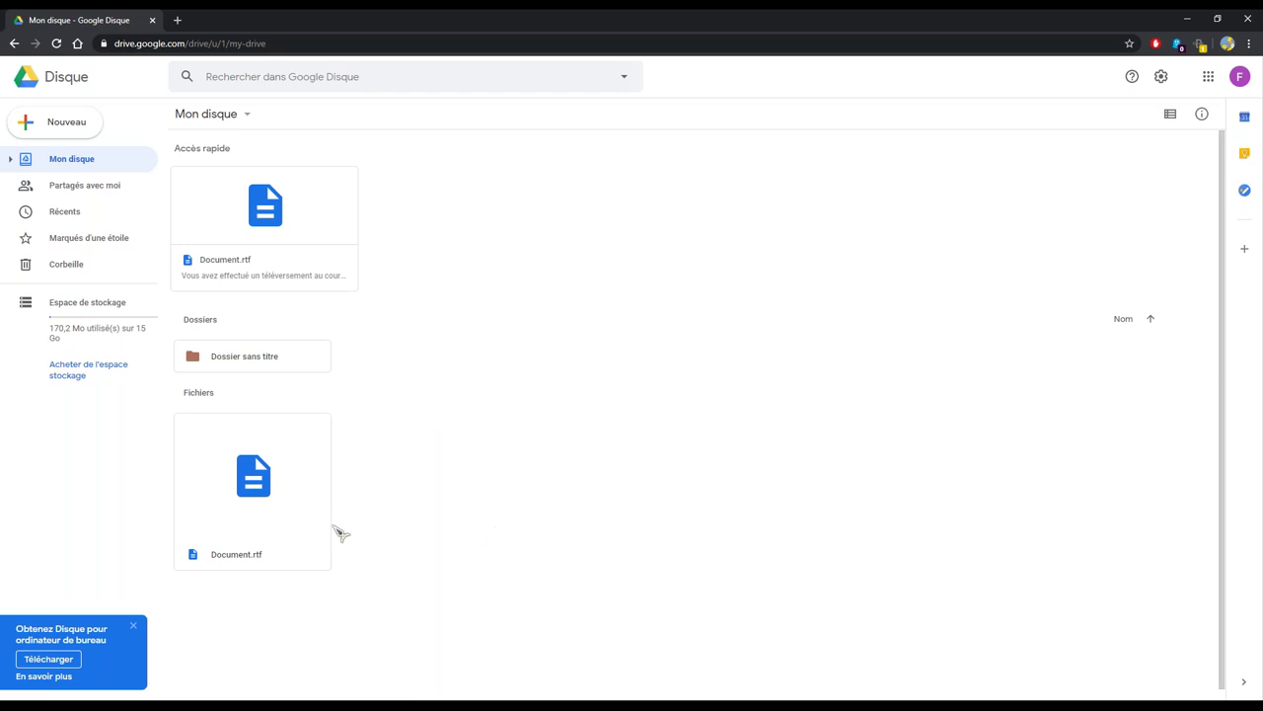
left_click(1171, 114)
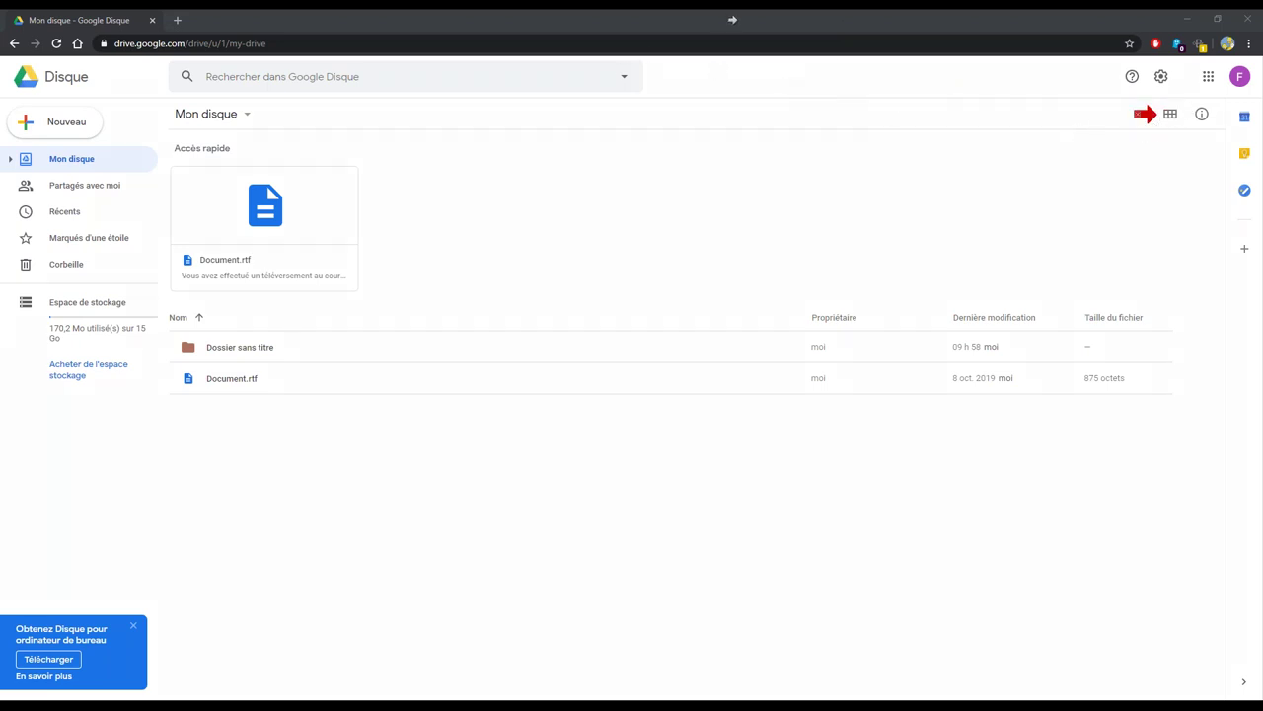
left_click(1171, 114)
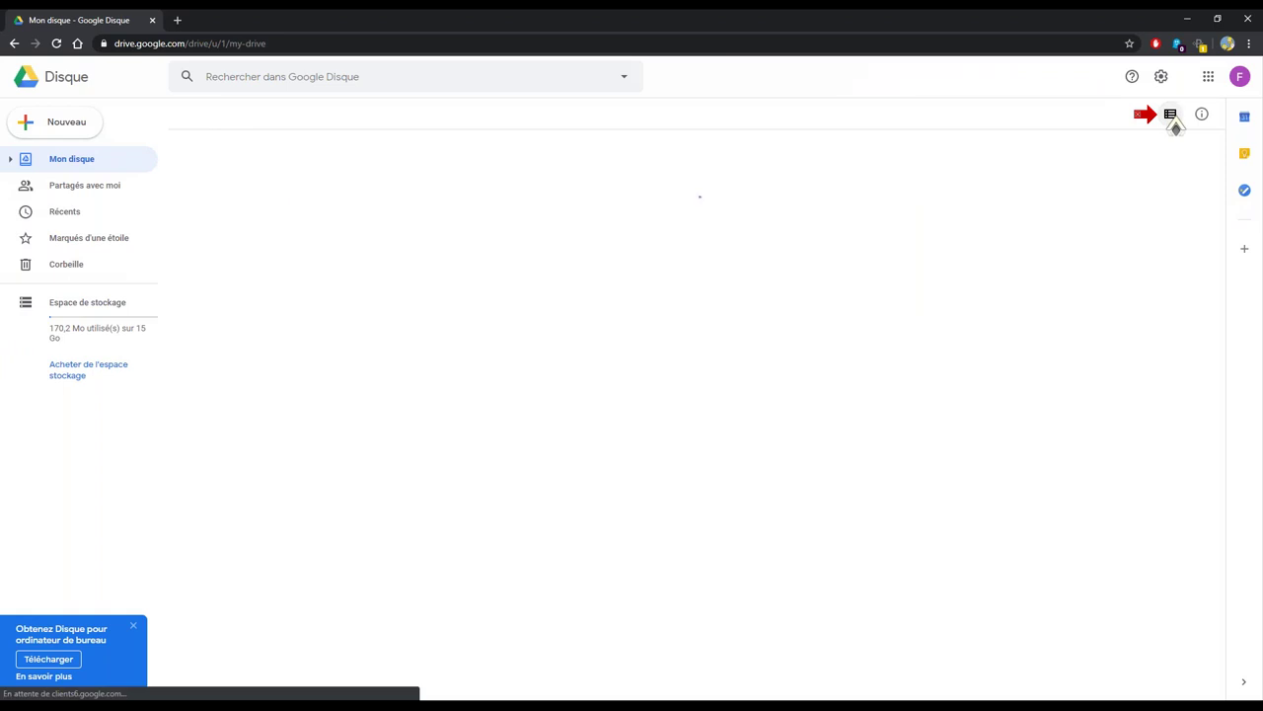
left_click(1171, 115)
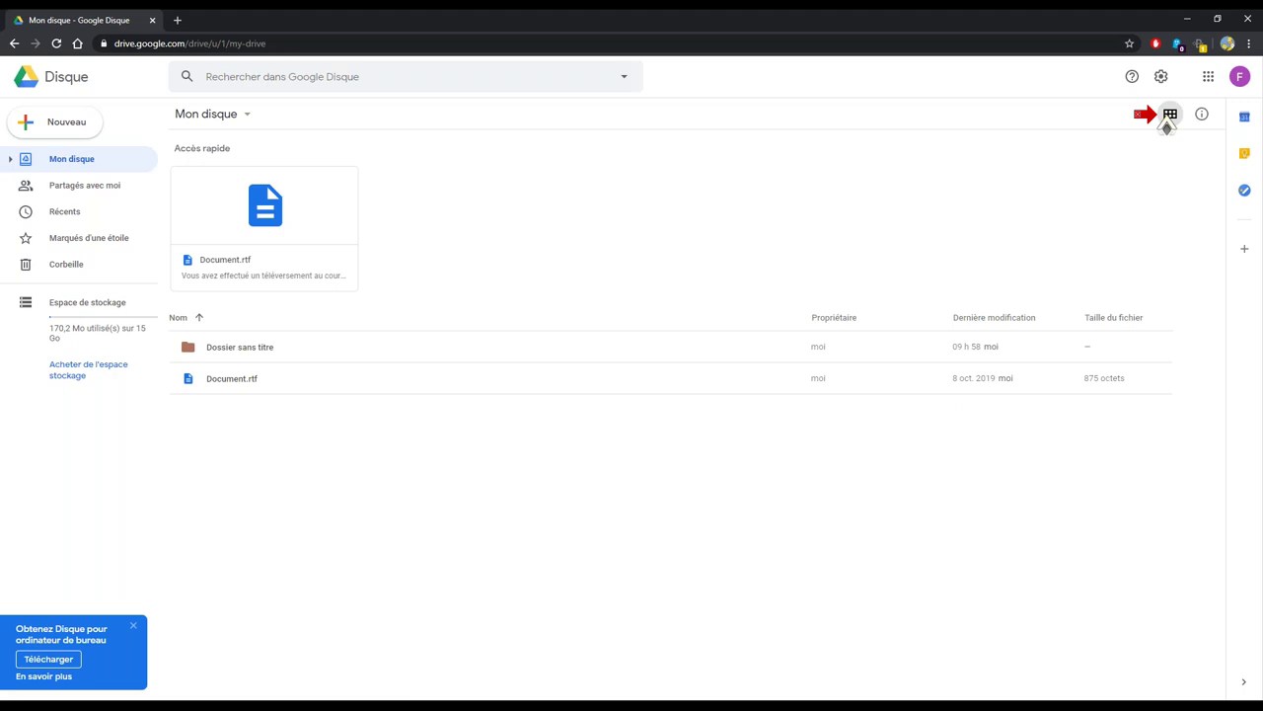
left_click(1171, 115)
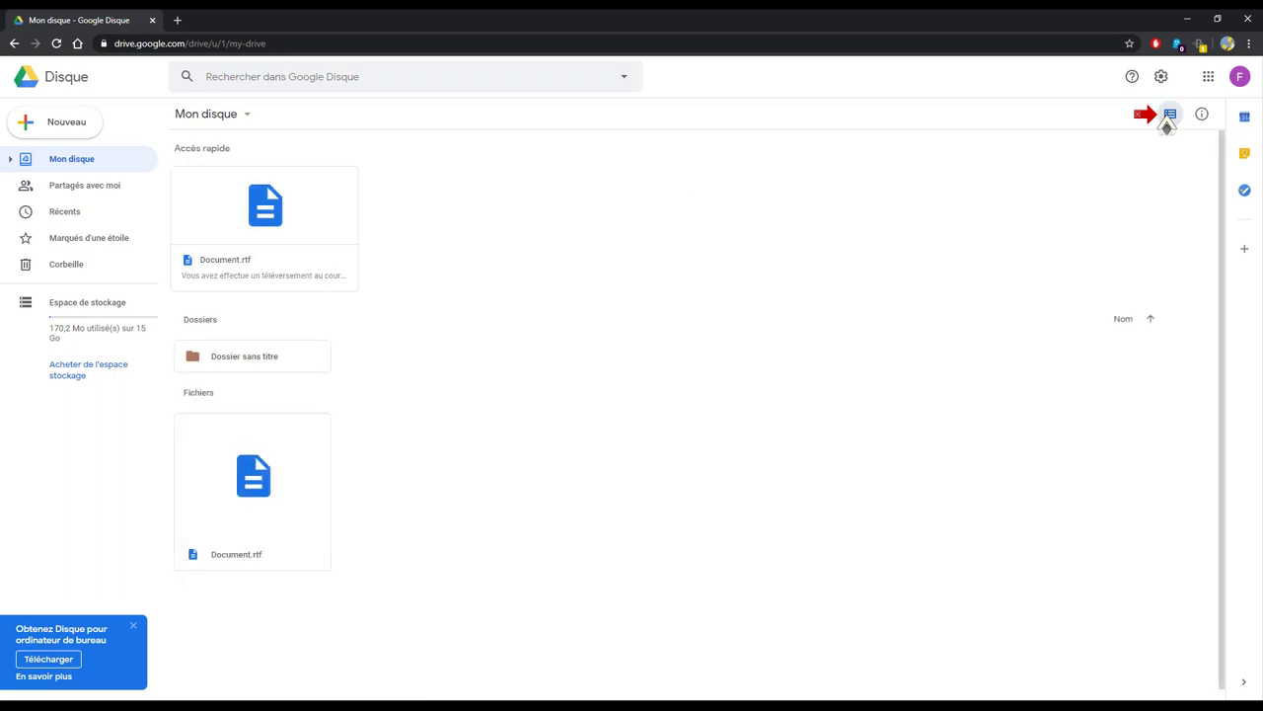
left_click(1170, 116)
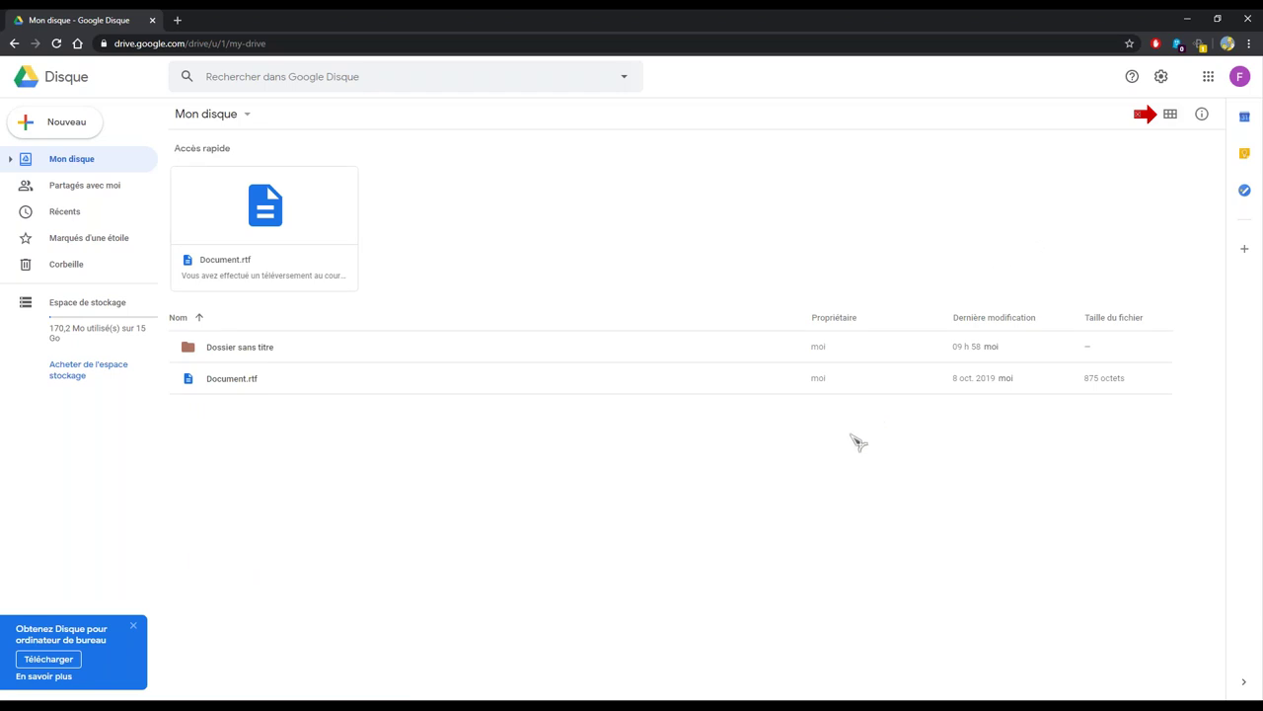
Bring up the right-click new-item menu in the file list and outline the list
right_click(736, 451)
left_click(898, 444)
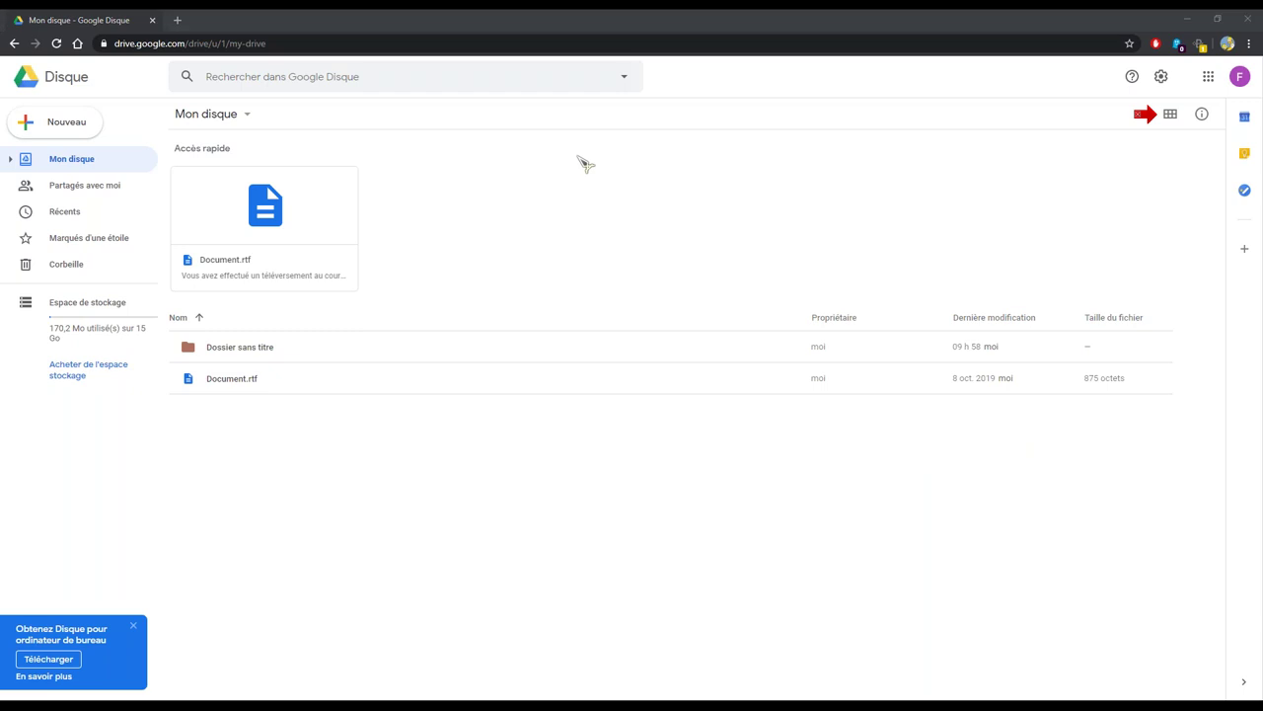
right_click(525, 470)
mouse_move(158, 678)
left_mouse_down()
mouse_move(161, 480)
mouse_move(200, 310)
mouse_move(874, 305)
mouse_move(1203, 318)
mouse_move(1184, 677)
left_mouse_up()
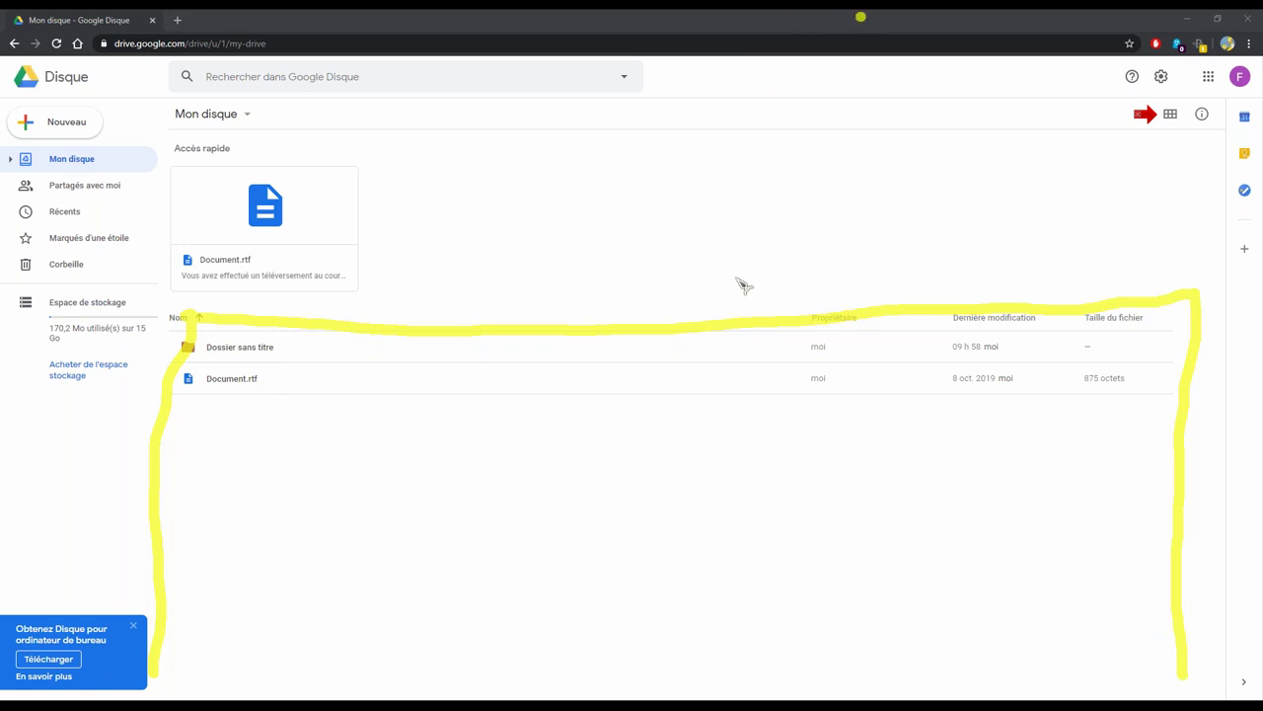
Create a folder named 'Cours sécurité' via the right-click Nouveau dossier option
key("Escape")
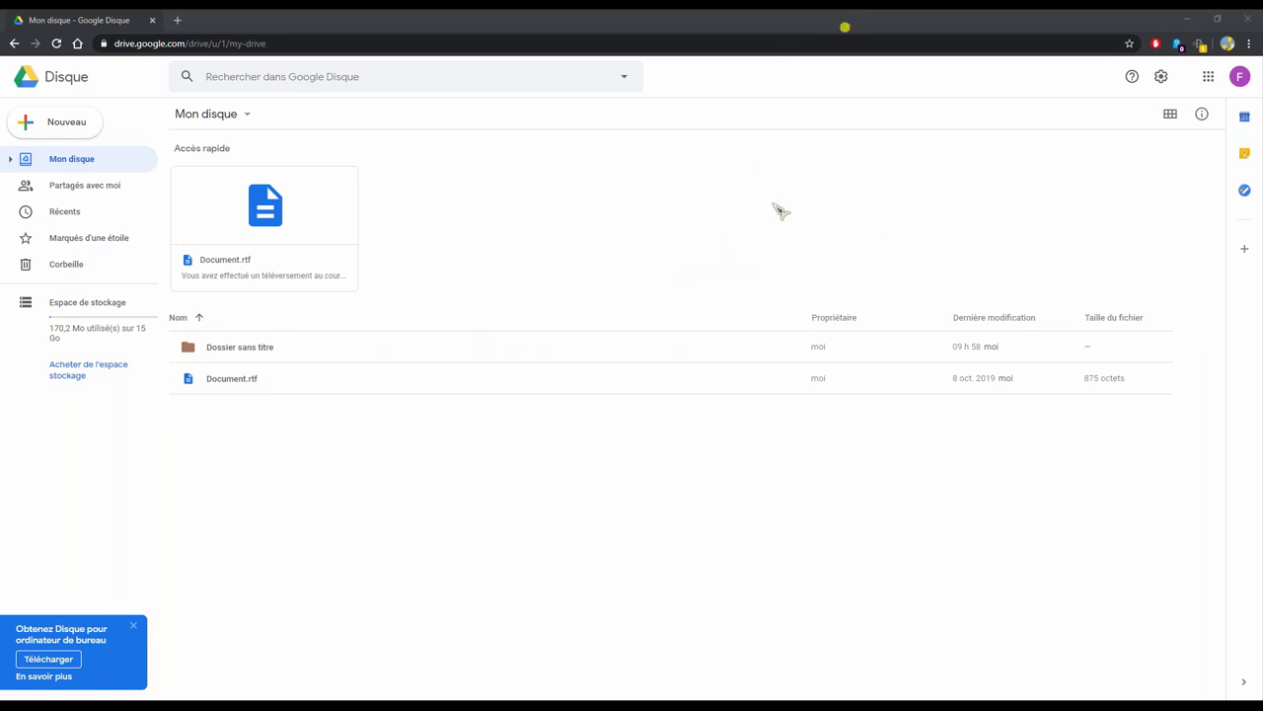
left_click(536, 501)
right_click(409, 503)
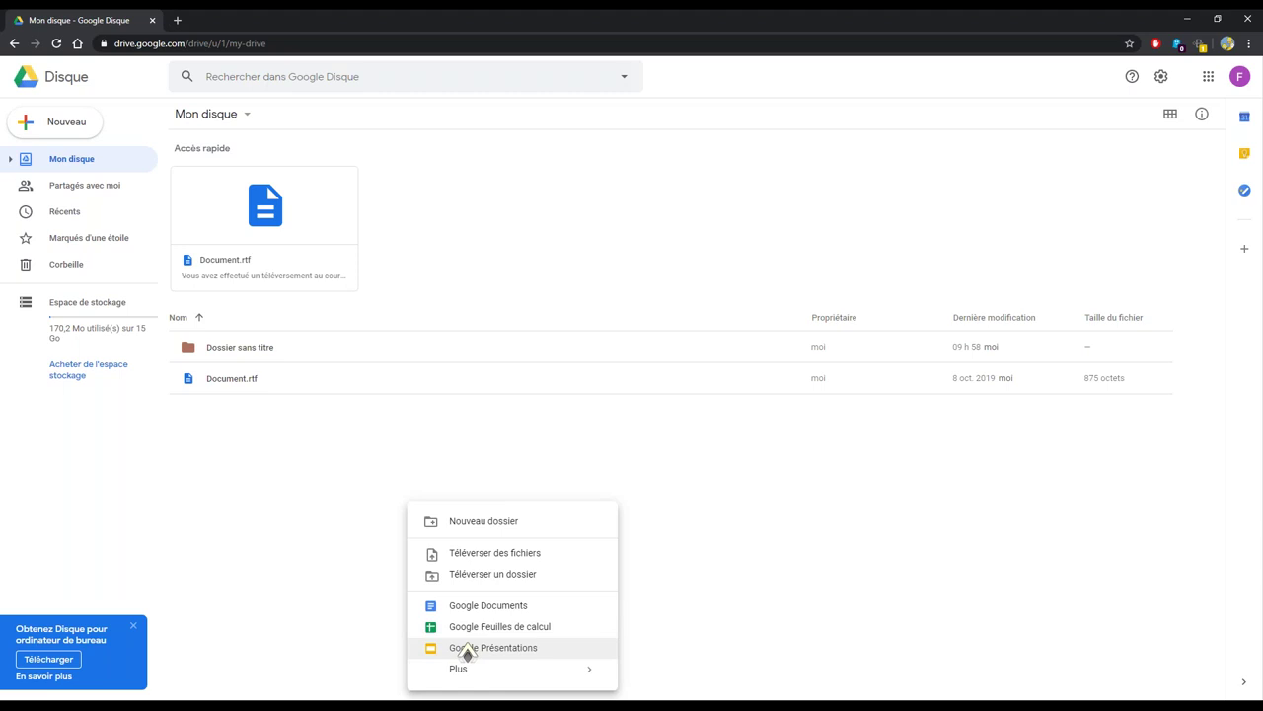
left_click(514, 487)
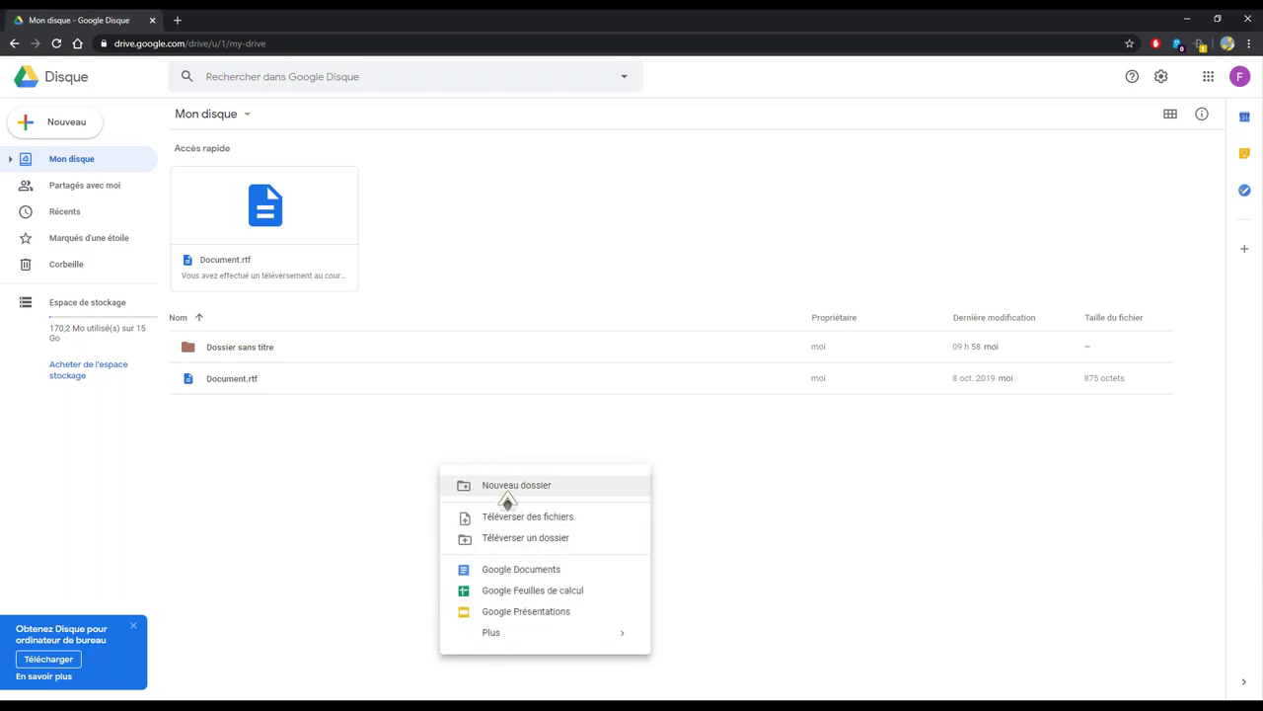
left_click(507, 493)
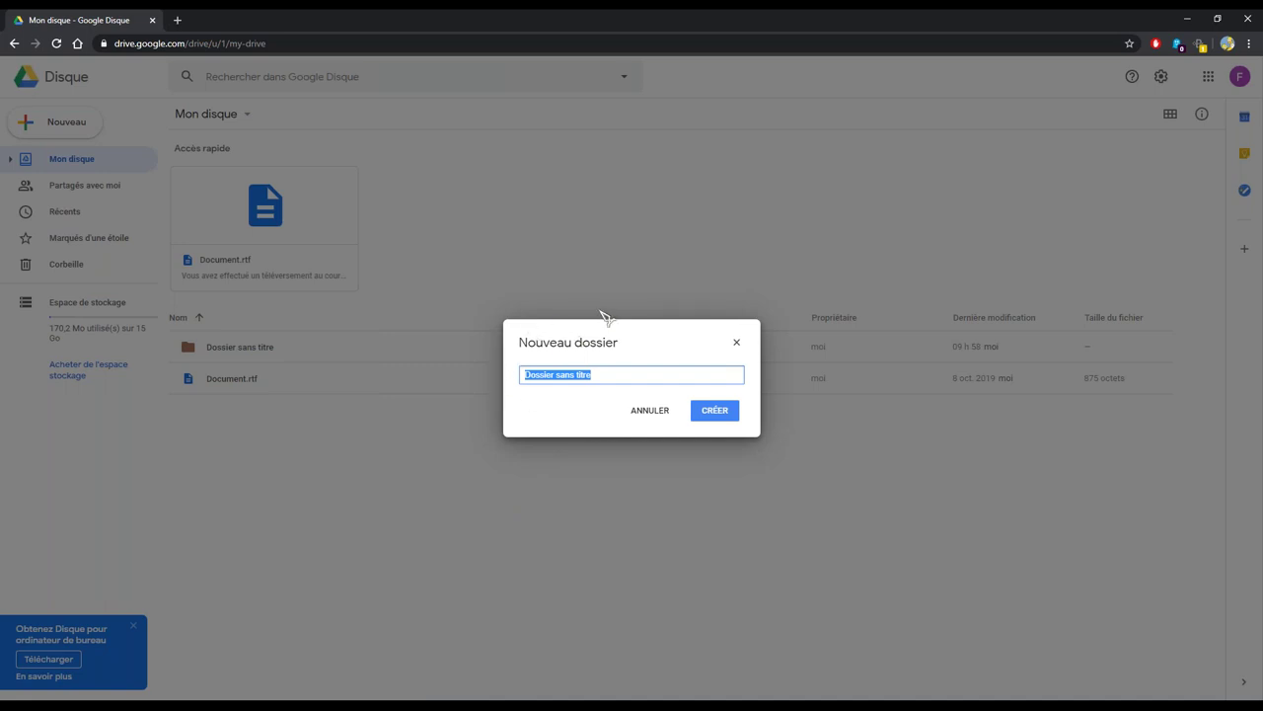
key("BackSpace")
type("Cours sécurité")
left_click(714, 410)
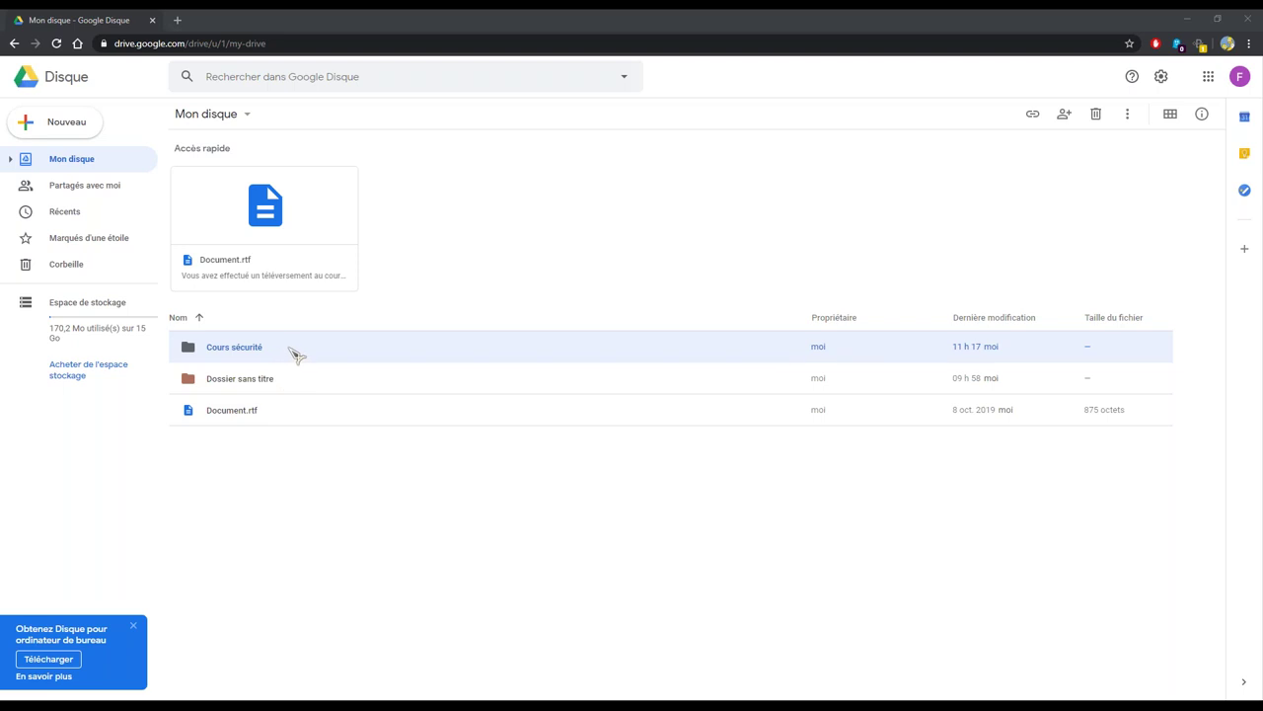
Show the Cours sécurité details panel using Afficher les détails from its right-click menu
right_click(287, 353)
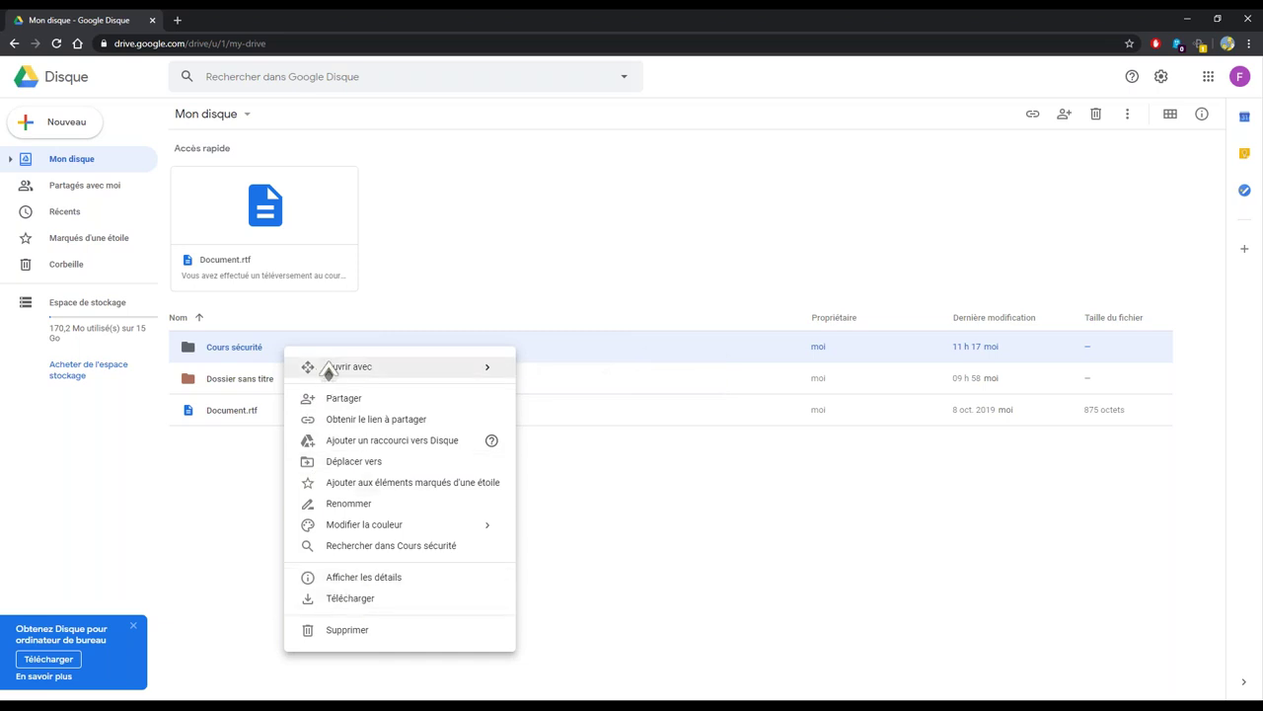
left_click(208, 543)
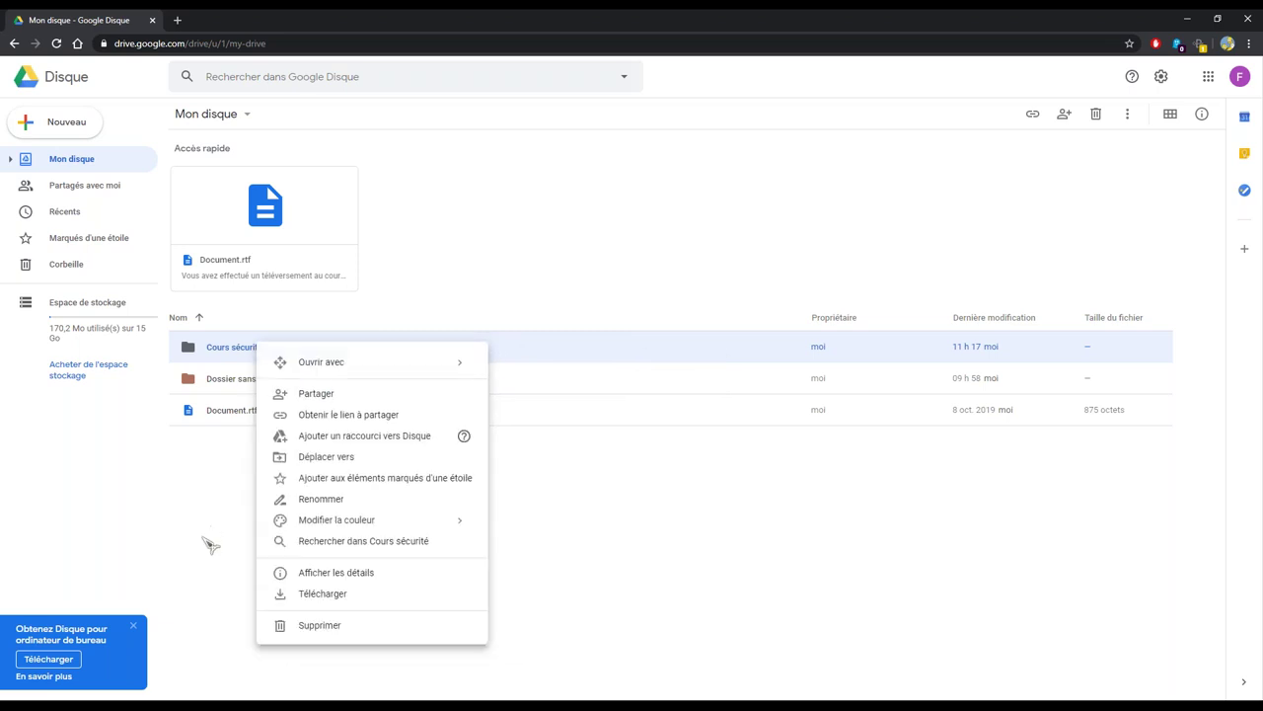
left_click(240, 353)
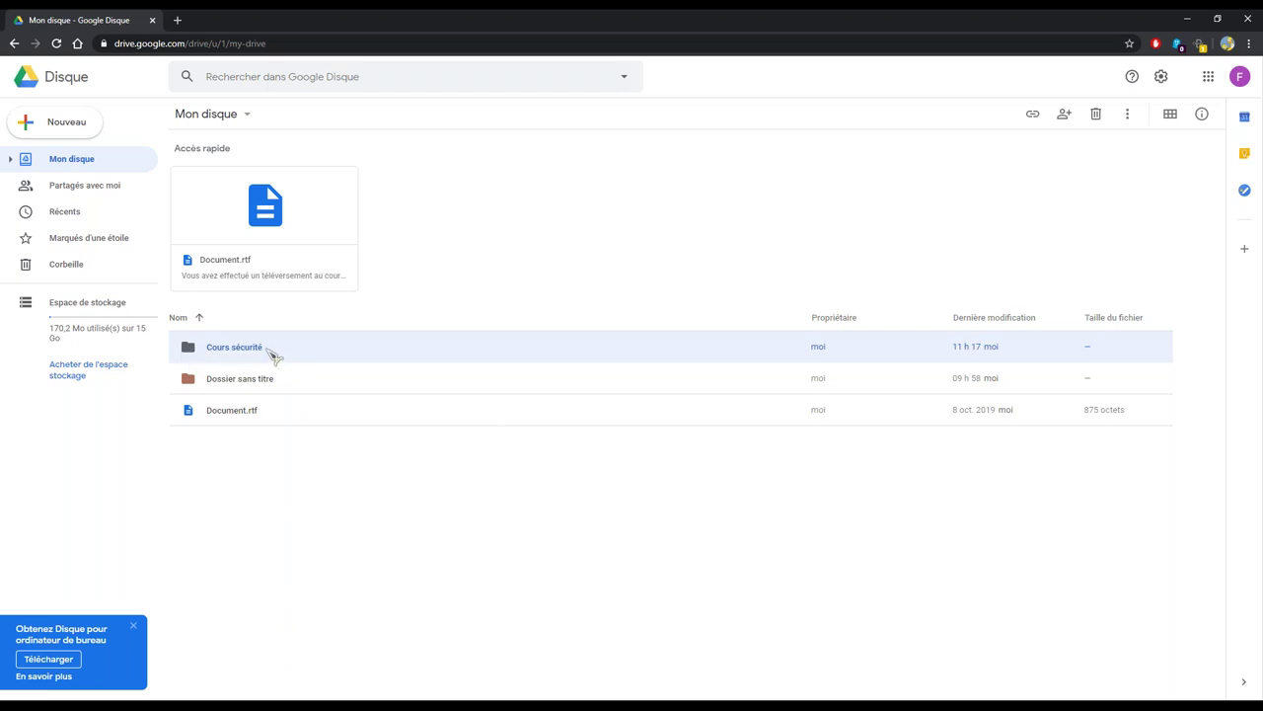
right_click(267, 348)
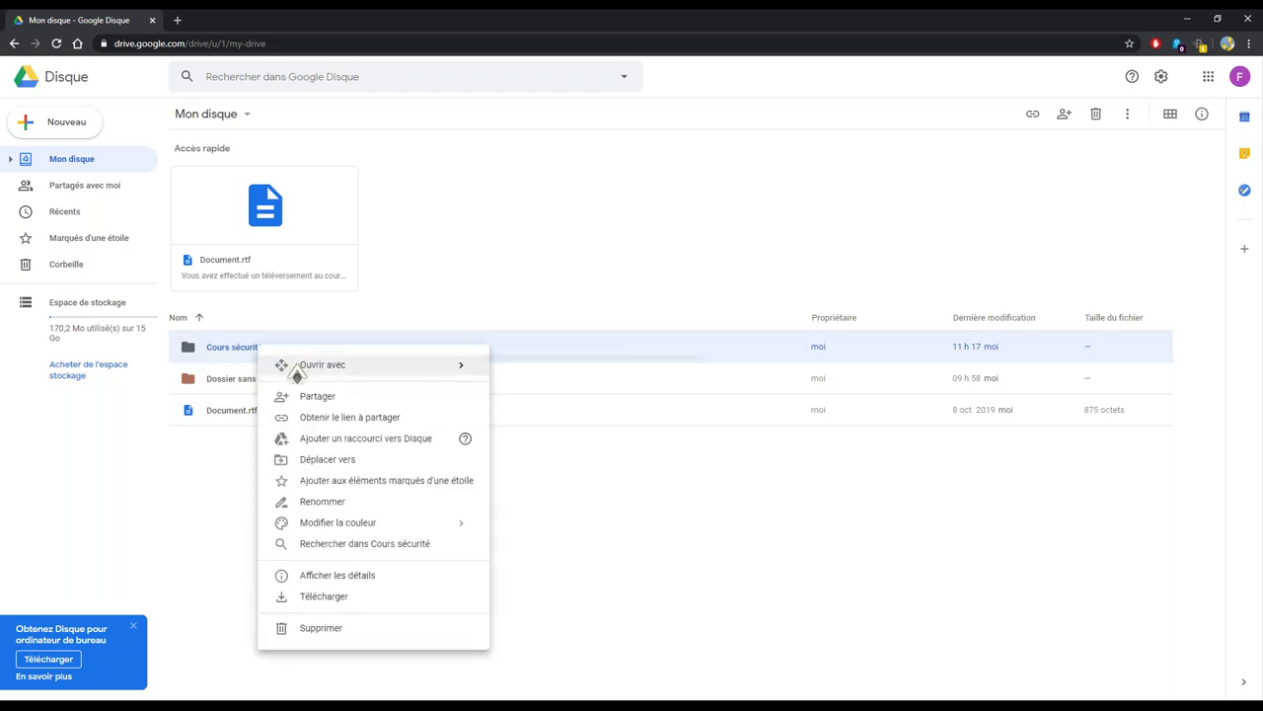
mouse_move(338, 367)
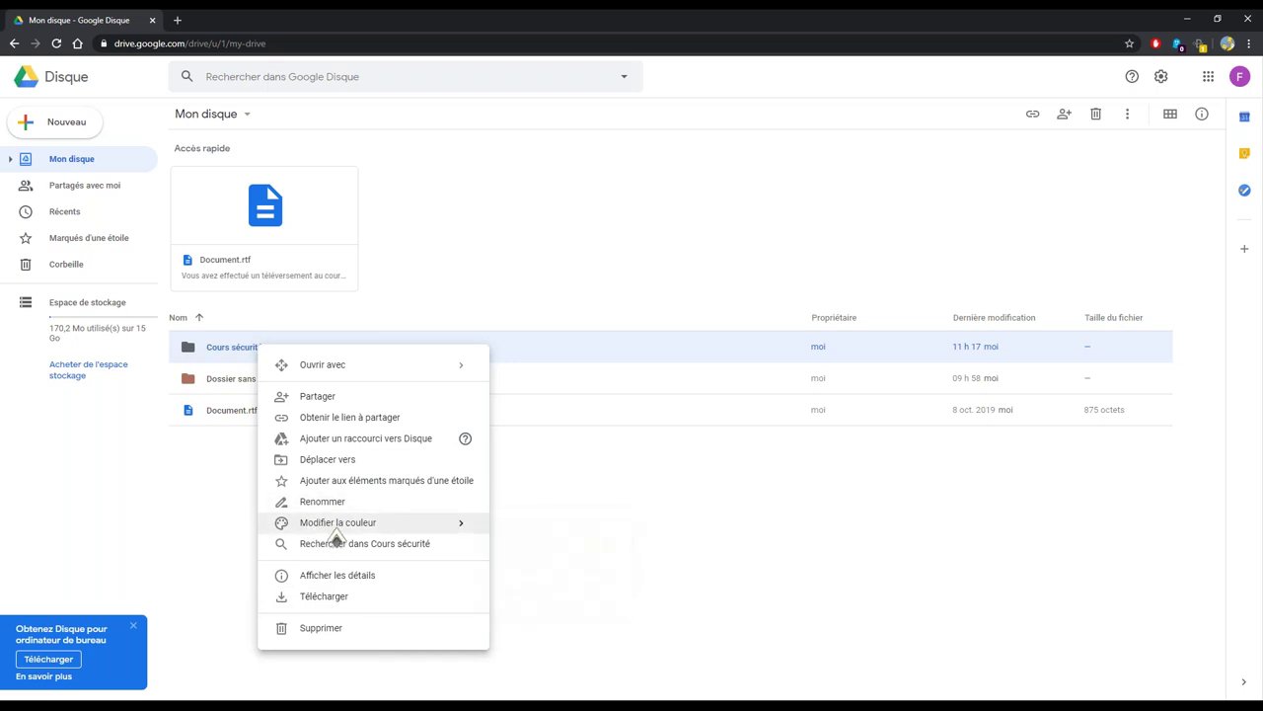
mouse_move(336, 526)
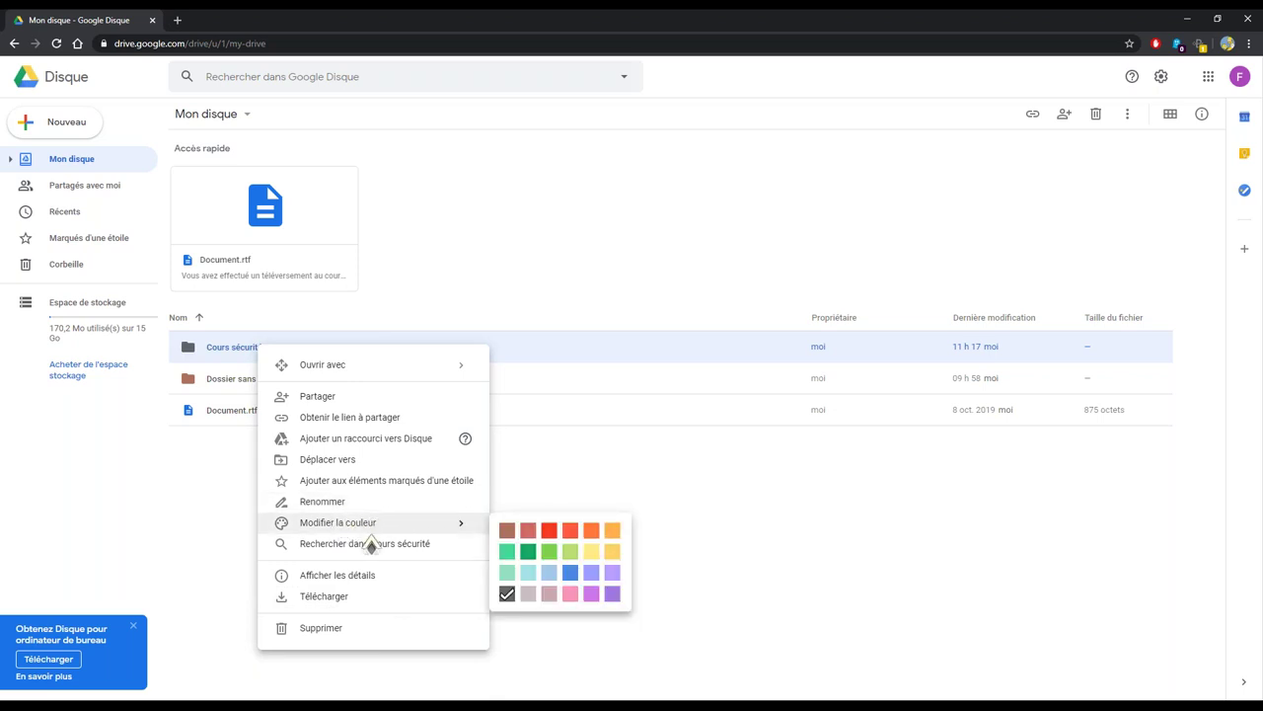
left_click(325, 580)
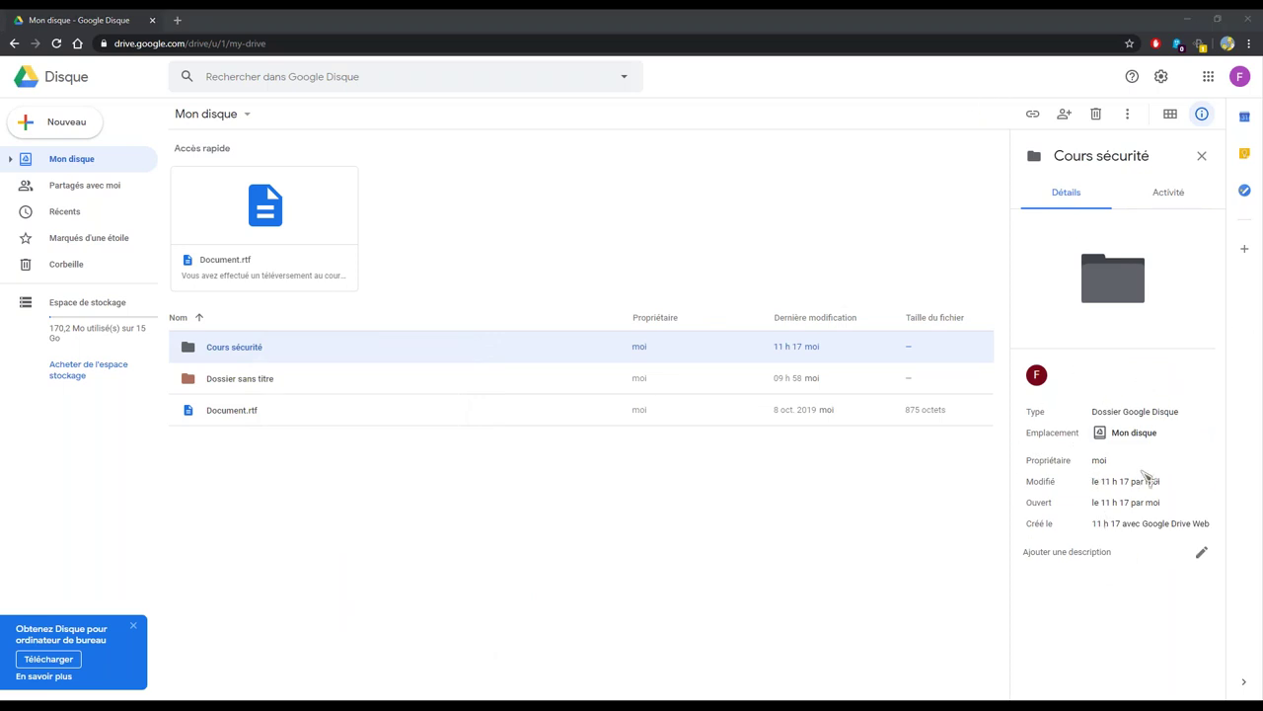
Choose Partager from the Cours sécurité folder's right-click menu
right_click(255, 351)
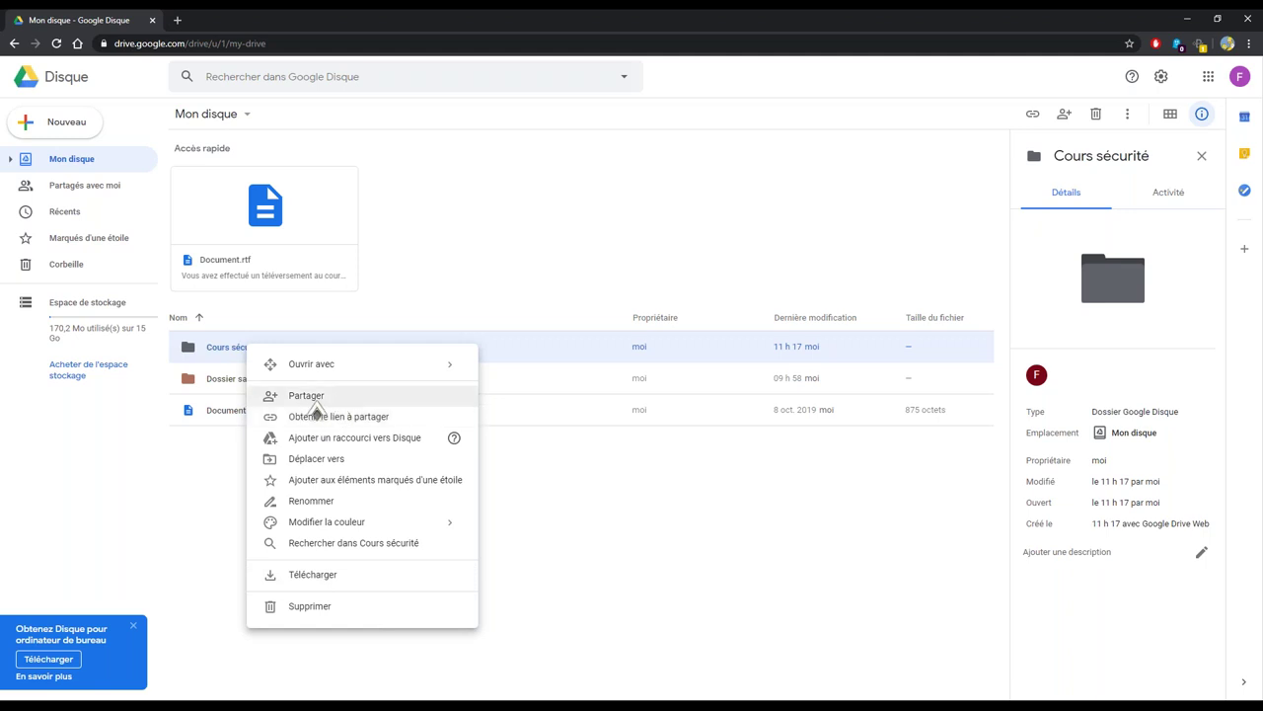
left_click(306, 396)
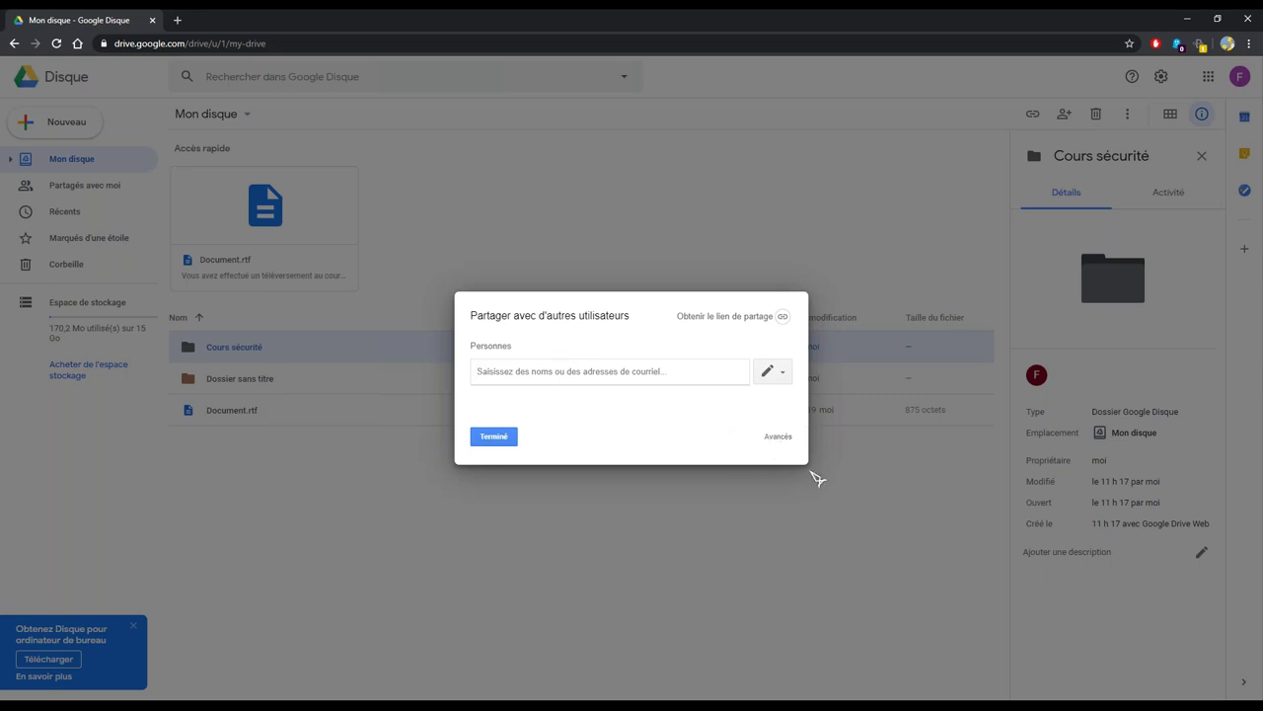
Open the Avancés sharing settings and review the private folder's share link and access list
left_click(775, 437)
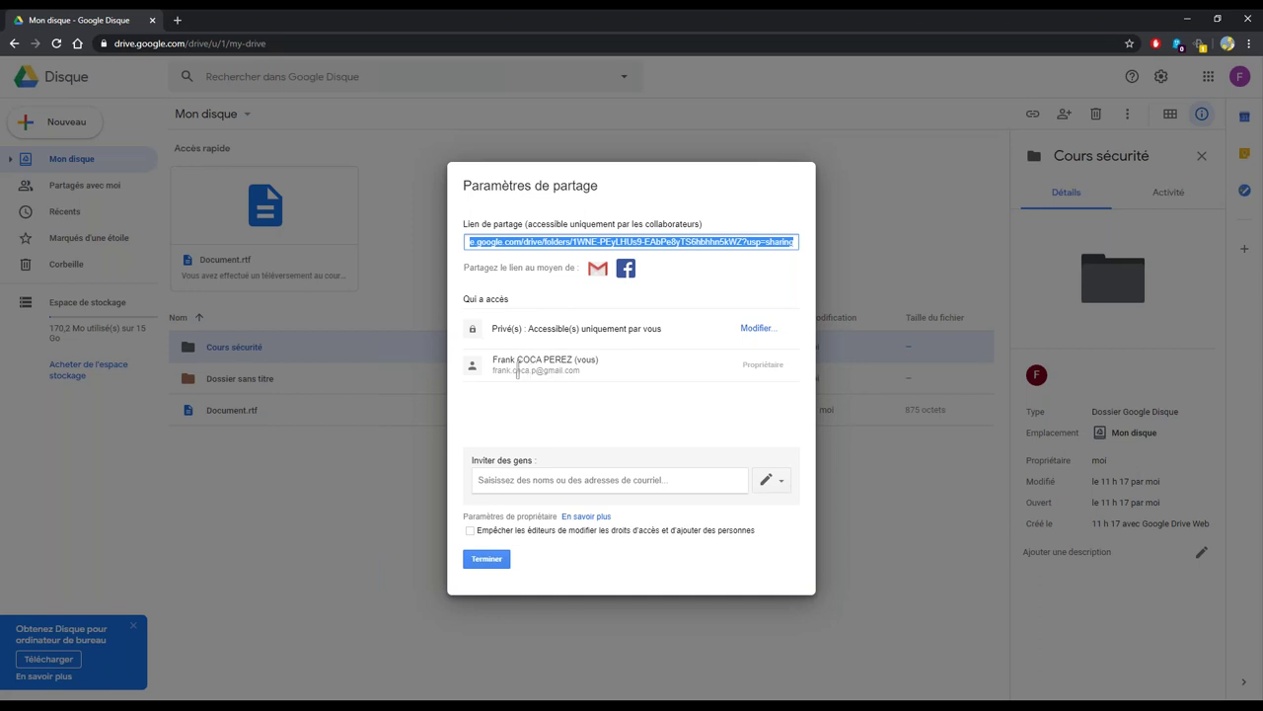
left_click(542, 438)
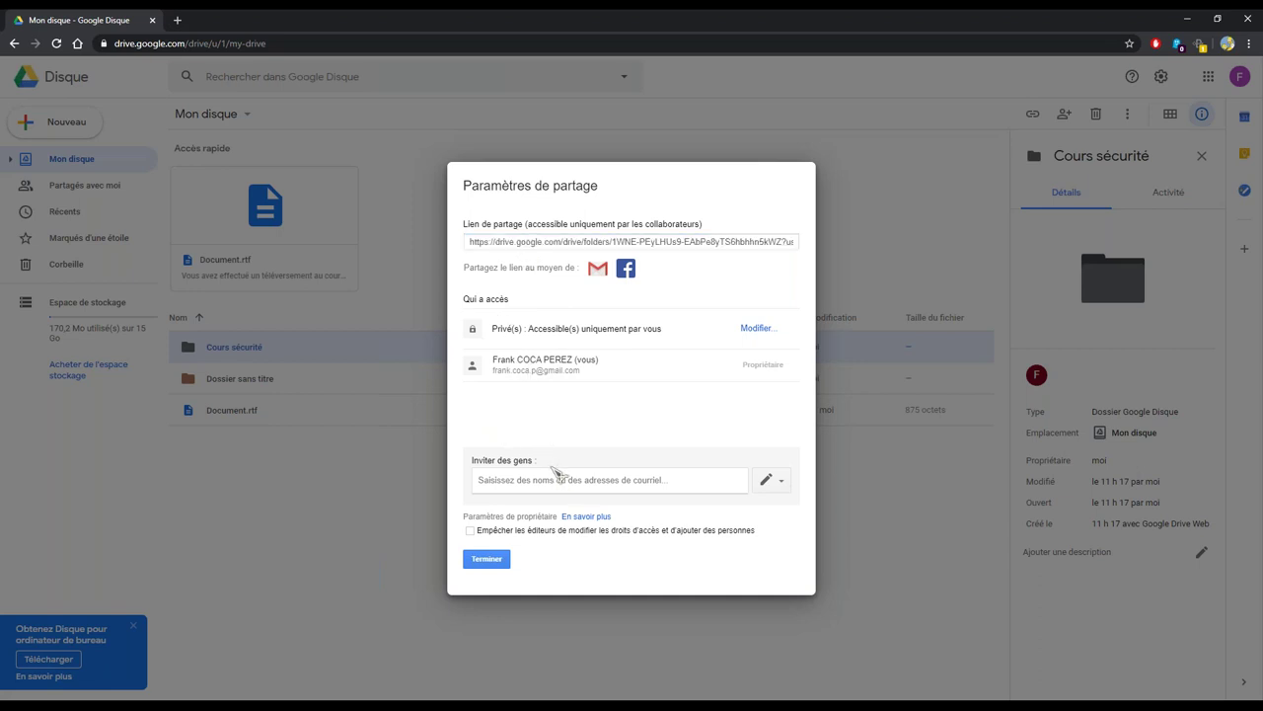
left_click(486, 559)
triple_click(634, 414)
left_click(515, 434)
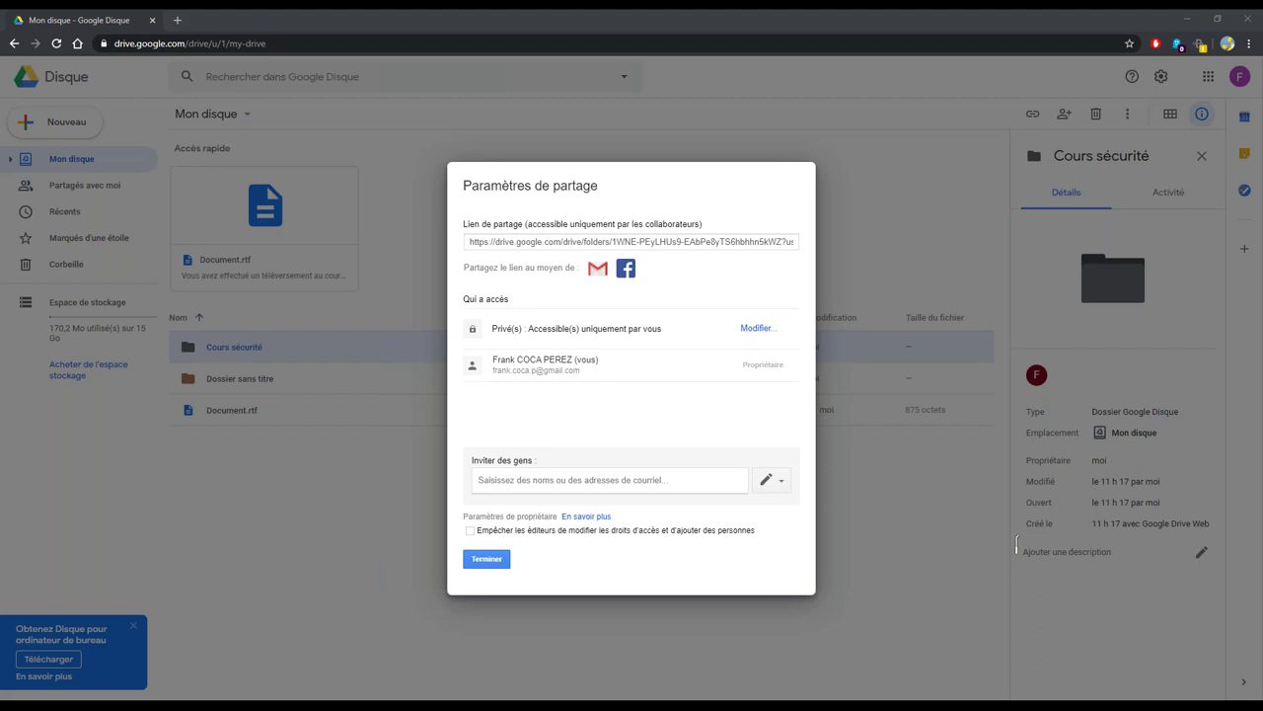
left_click(569, 480)
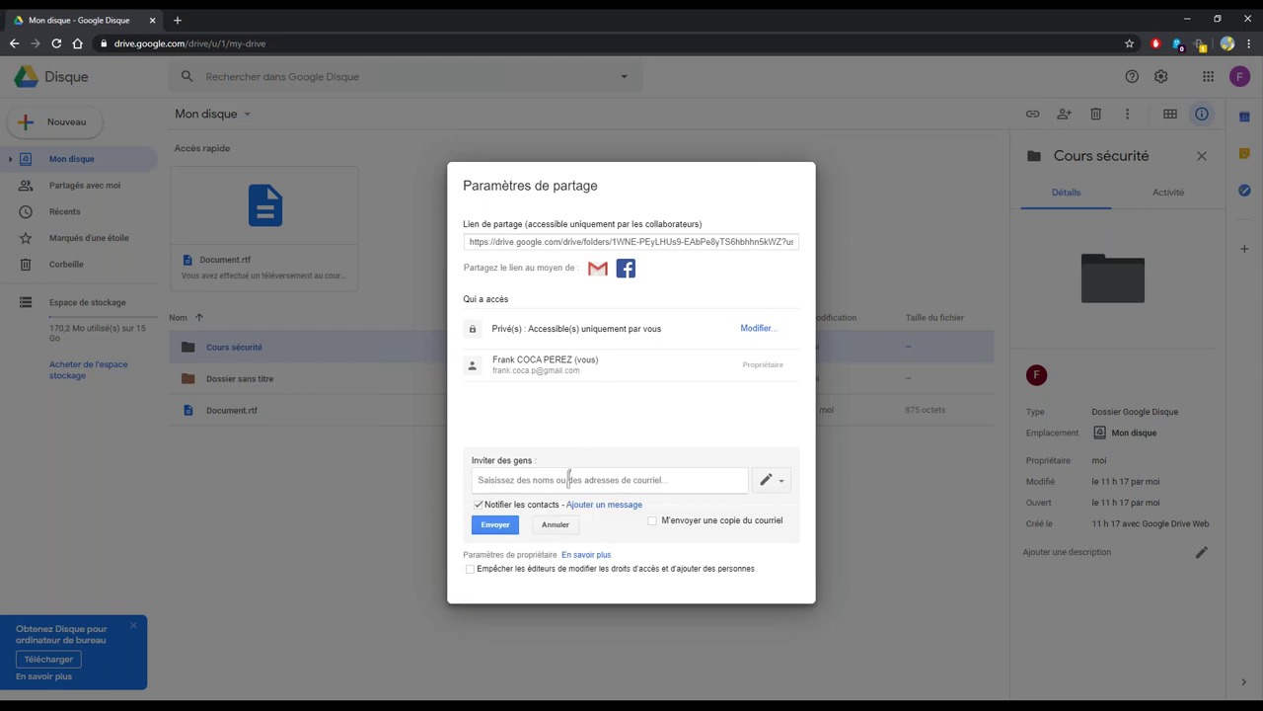
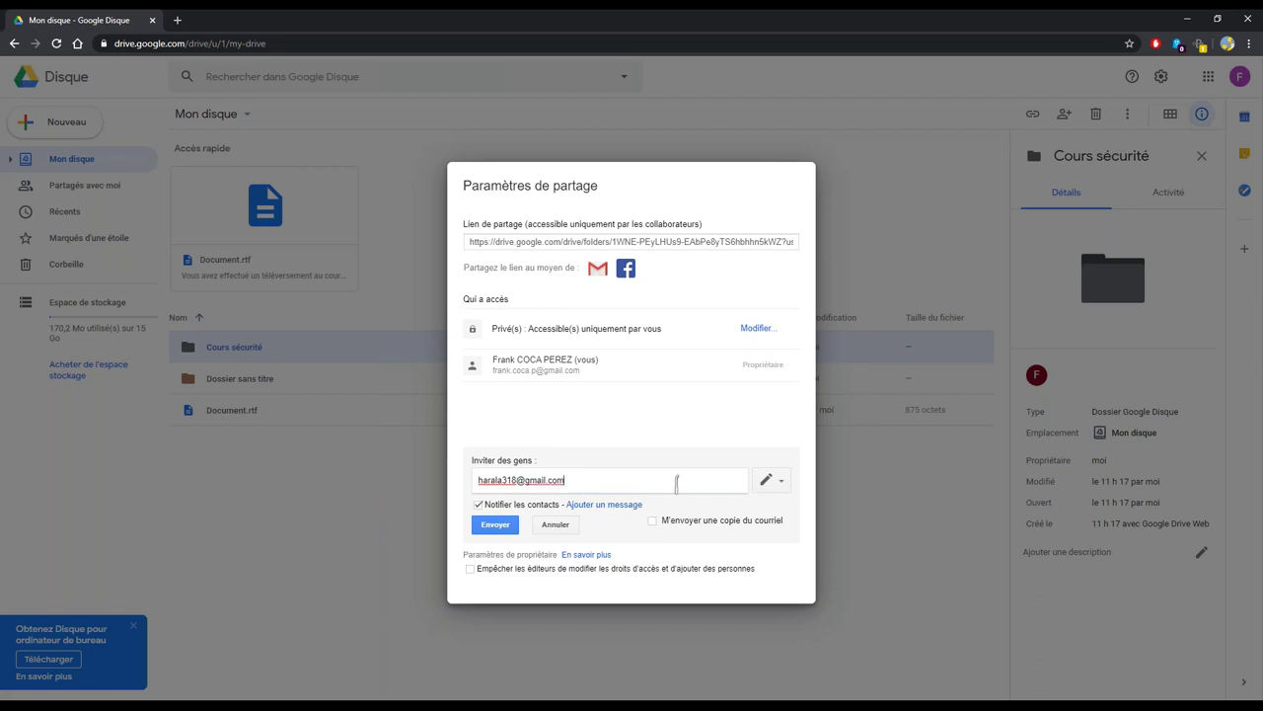
Invite a person by e-mail, fixing a typo in the address, and send the invitation
double_click(486, 479)
left_click(495, 487)
double_click(503, 481)
left_click(614, 483)
key("Delete")
type("e")
left_click(494, 525)
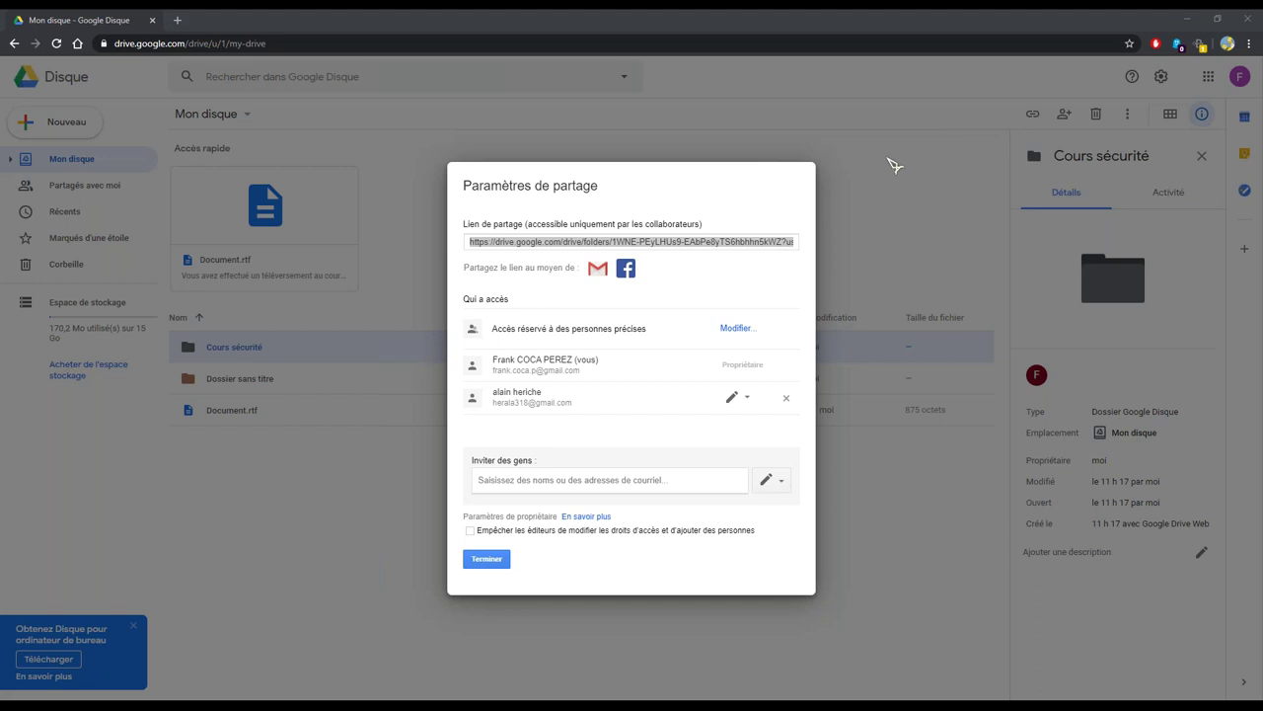
left_click(631, 430)
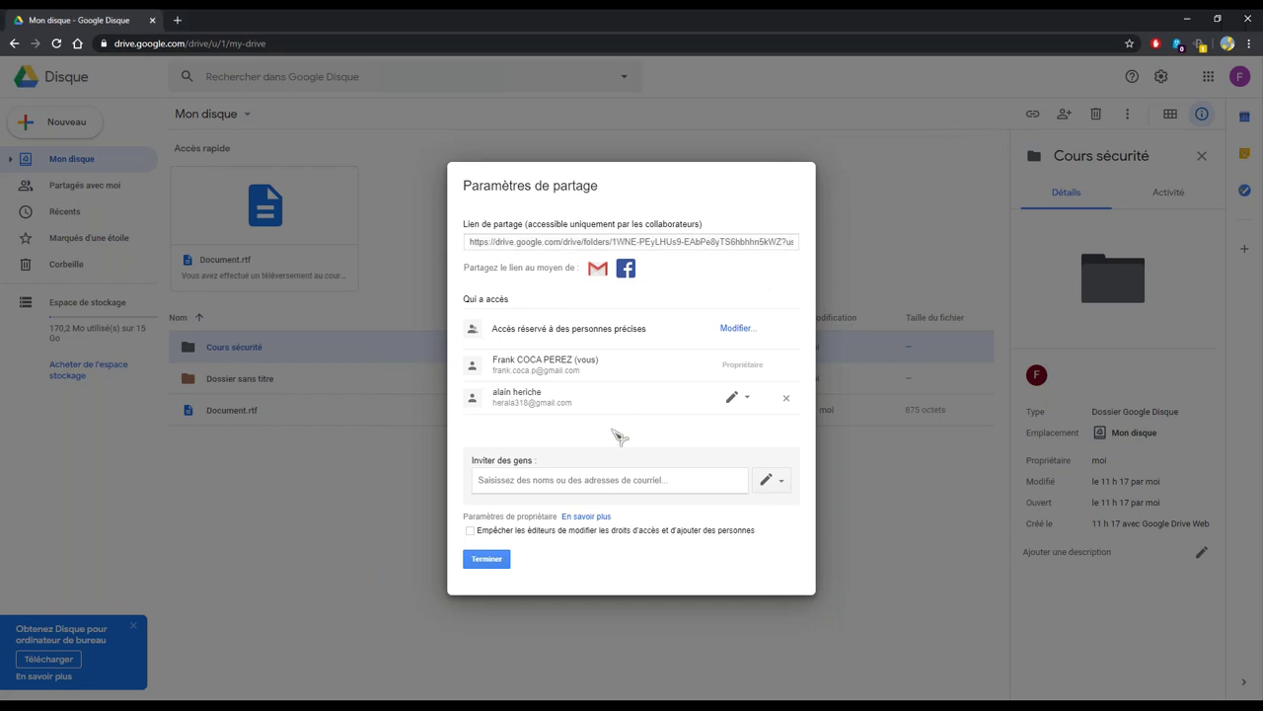
Keep the collaborator's access at Éditeur and close the sharing settings with Terminer
left_click(748, 400)
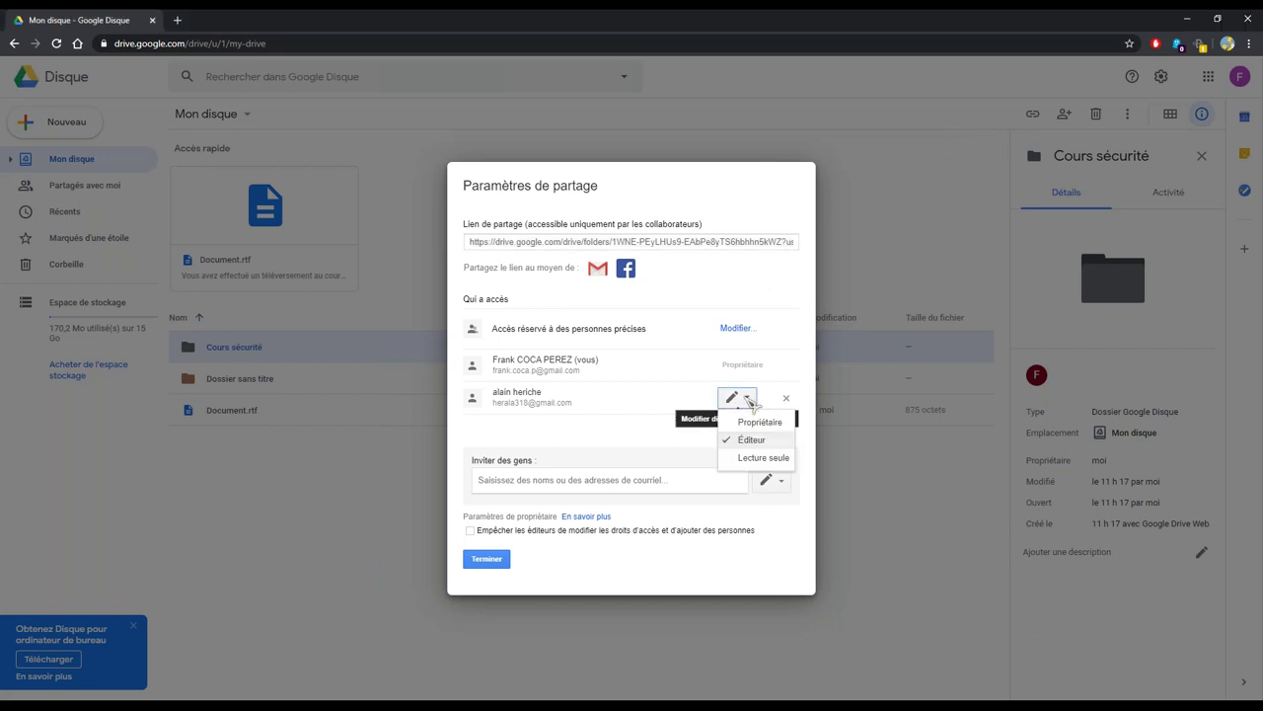
left_click(612, 438)
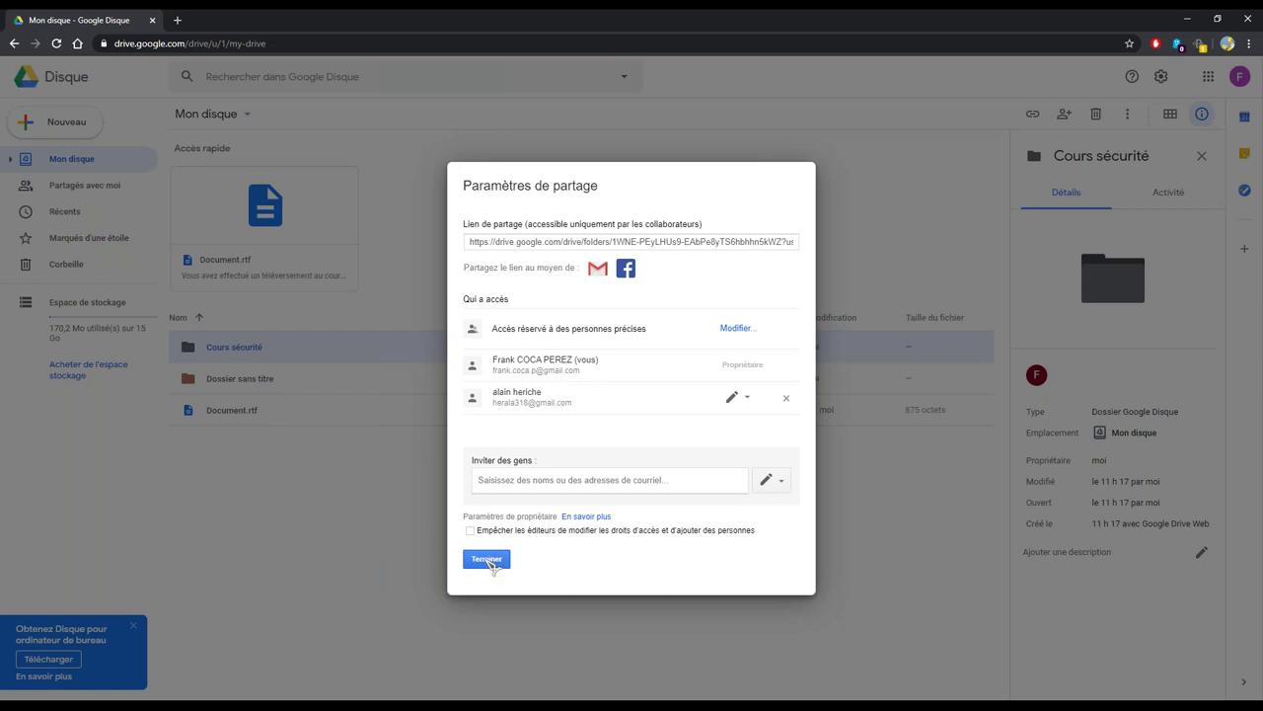
left_click(488, 560)
left_click(304, 351)
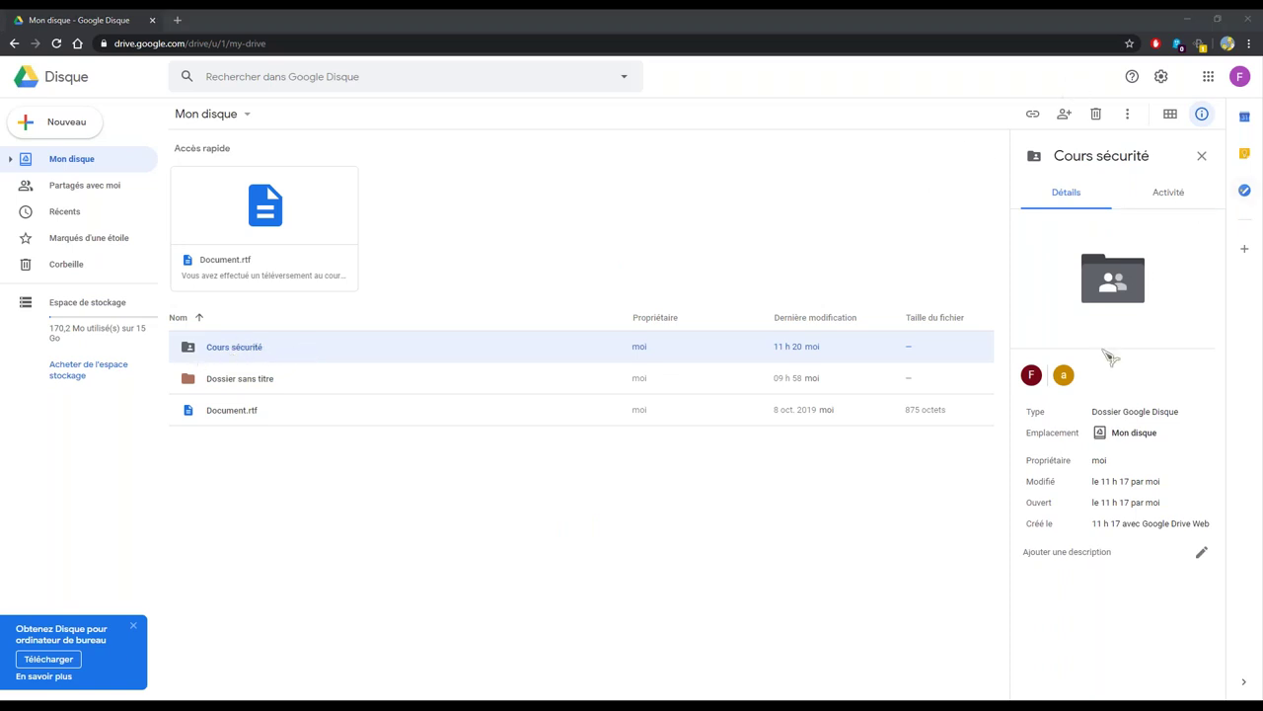
Review the folder's collaborator and Activité history, briefly opening the folder and returning
mouse_move(1066, 378)
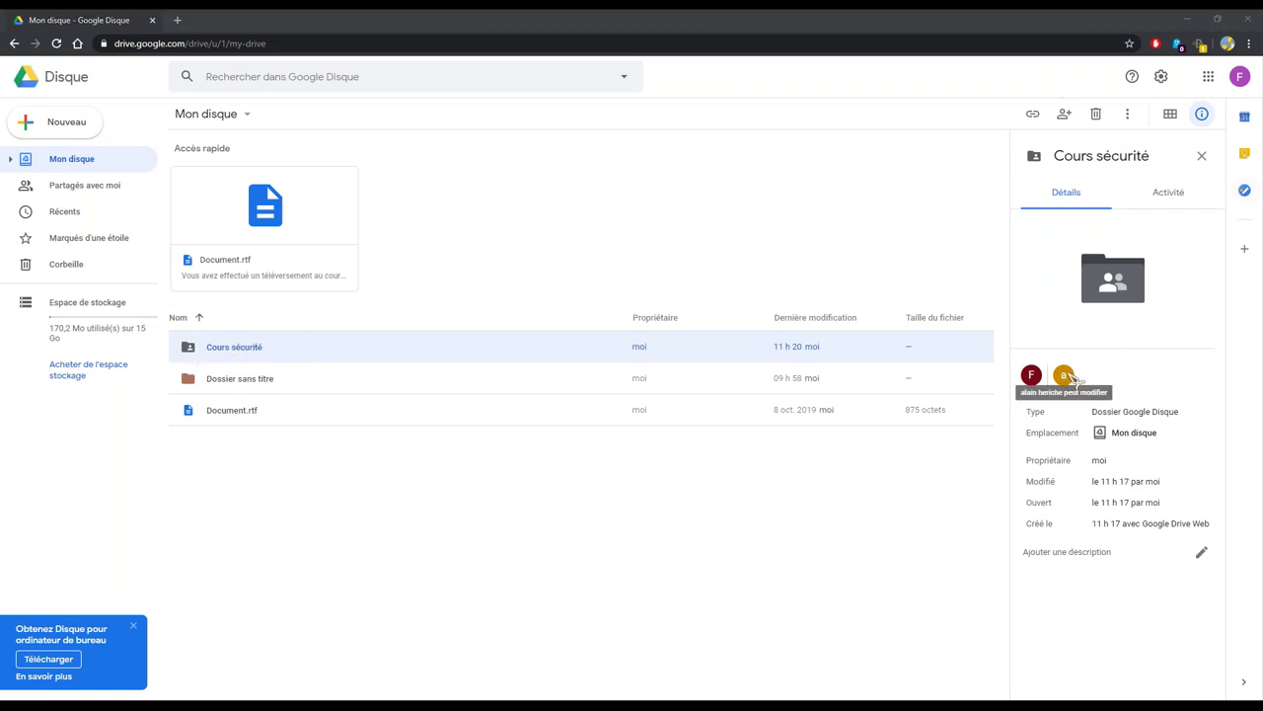
left_click(1169, 195)
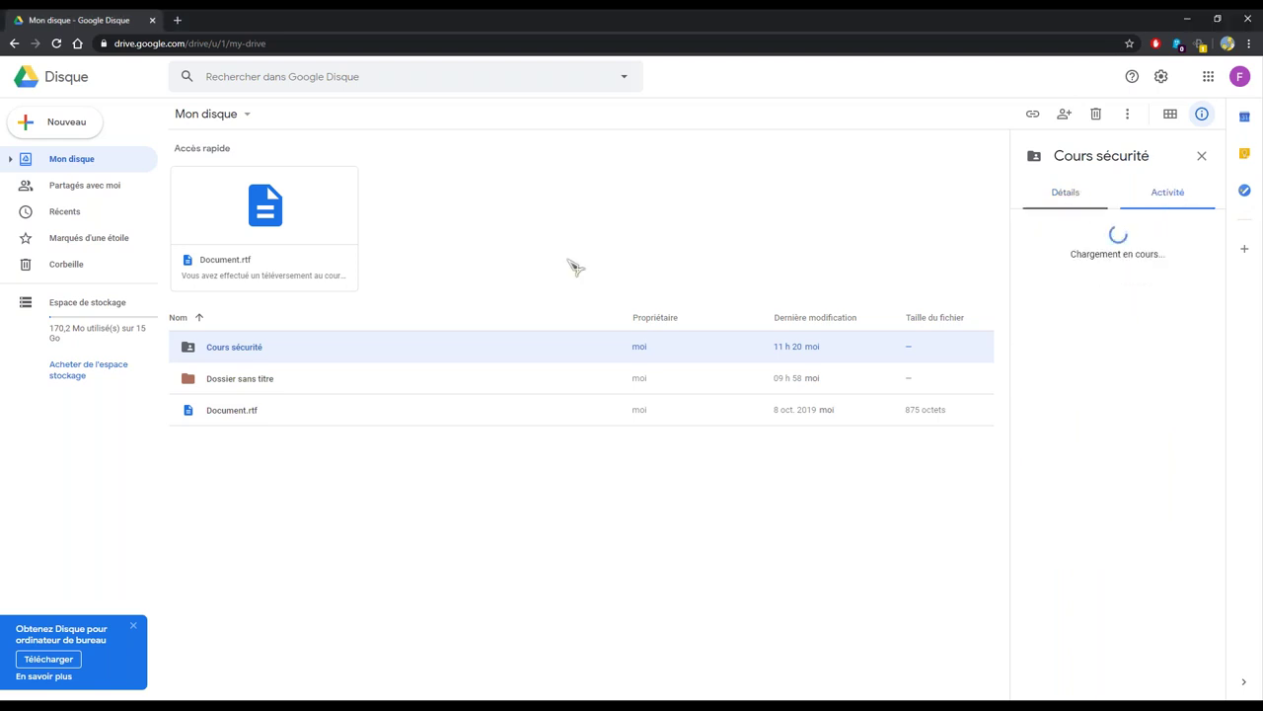
double_click(266, 347)
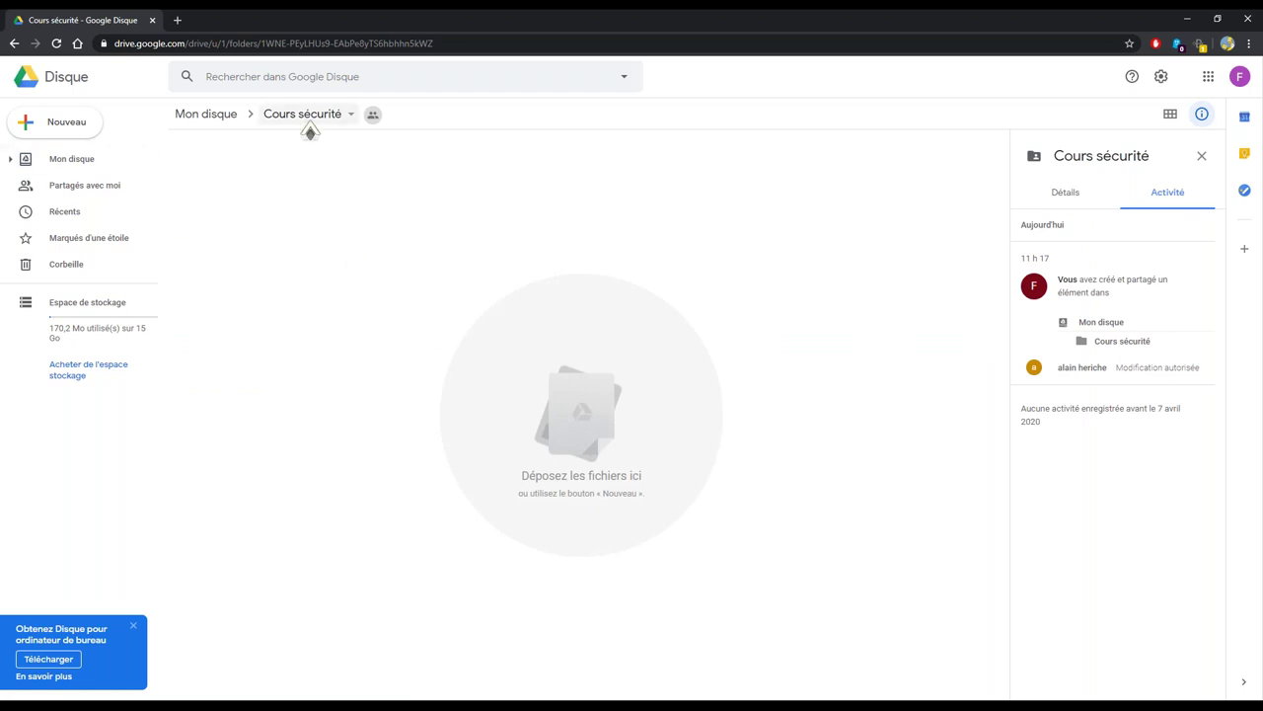
left_click(207, 115)
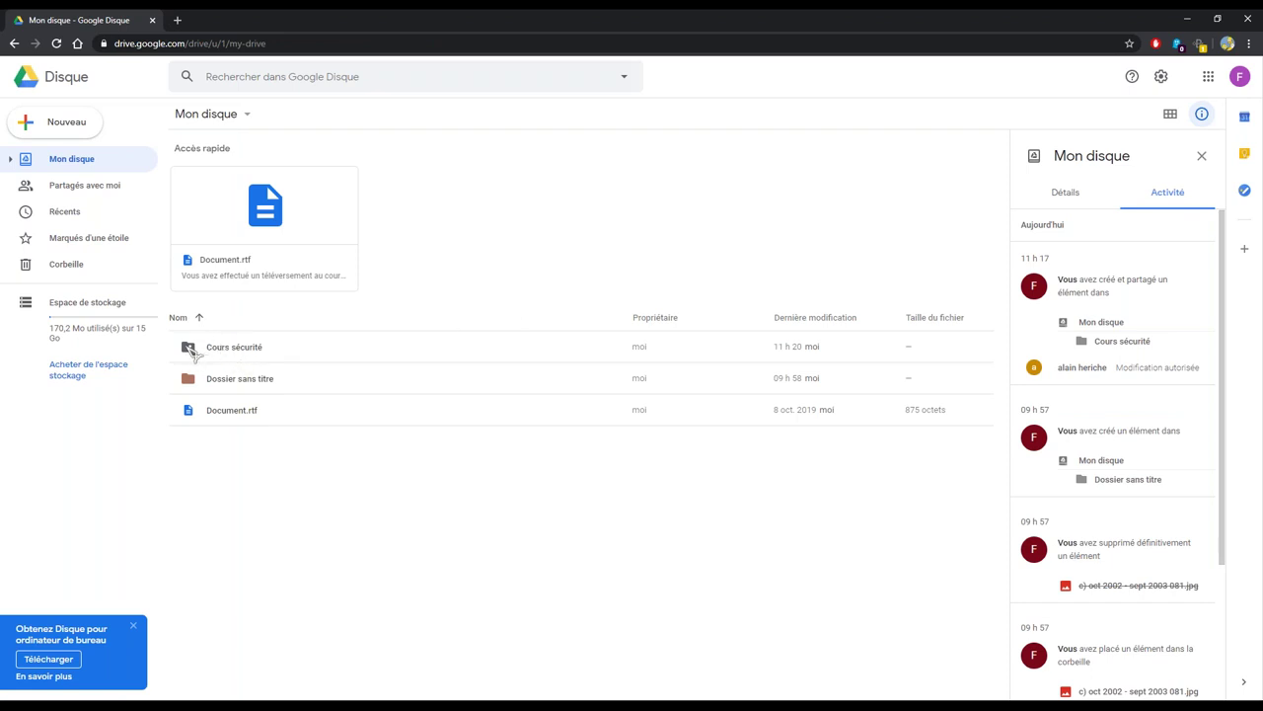
Select Cours sécurité, highlight its activity entry, then open the still-empty folder
left_click(259, 357)
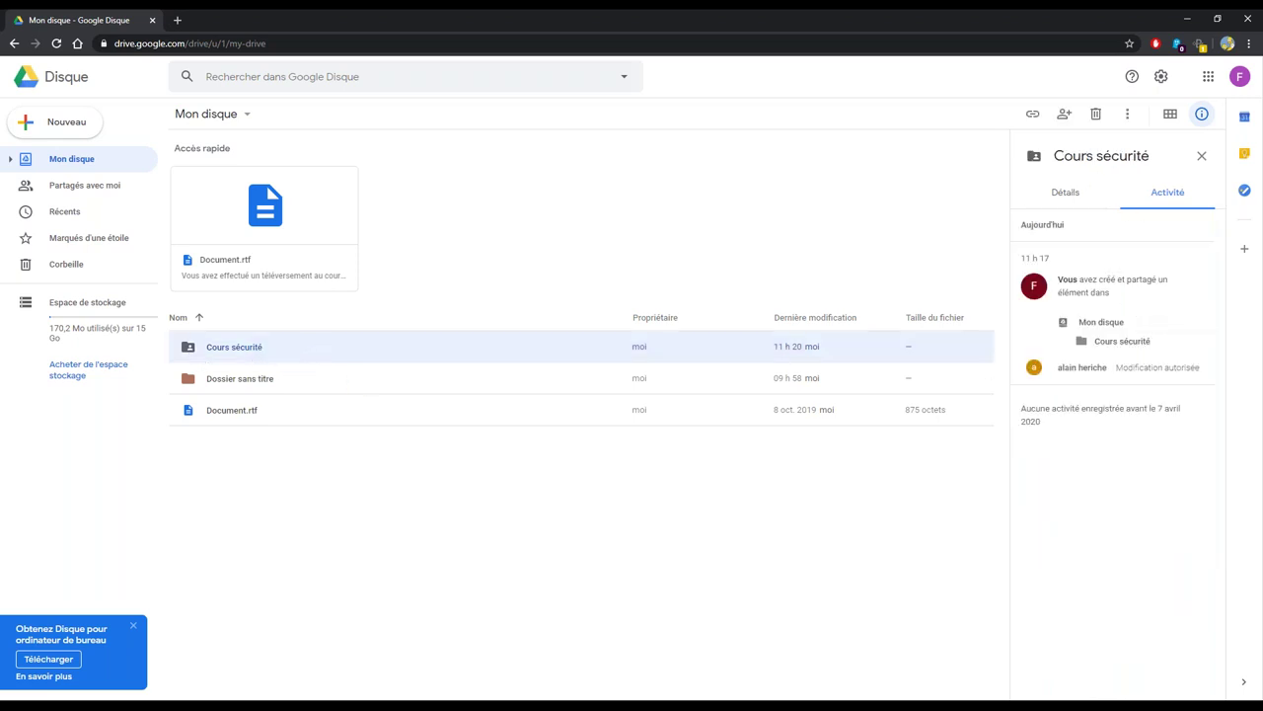
left_click_drag(1061, 367, 1199, 367)
left_click(1131, 366)
triple_click(1131, 366)
left_click(1212, 373)
double_click(269, 350)
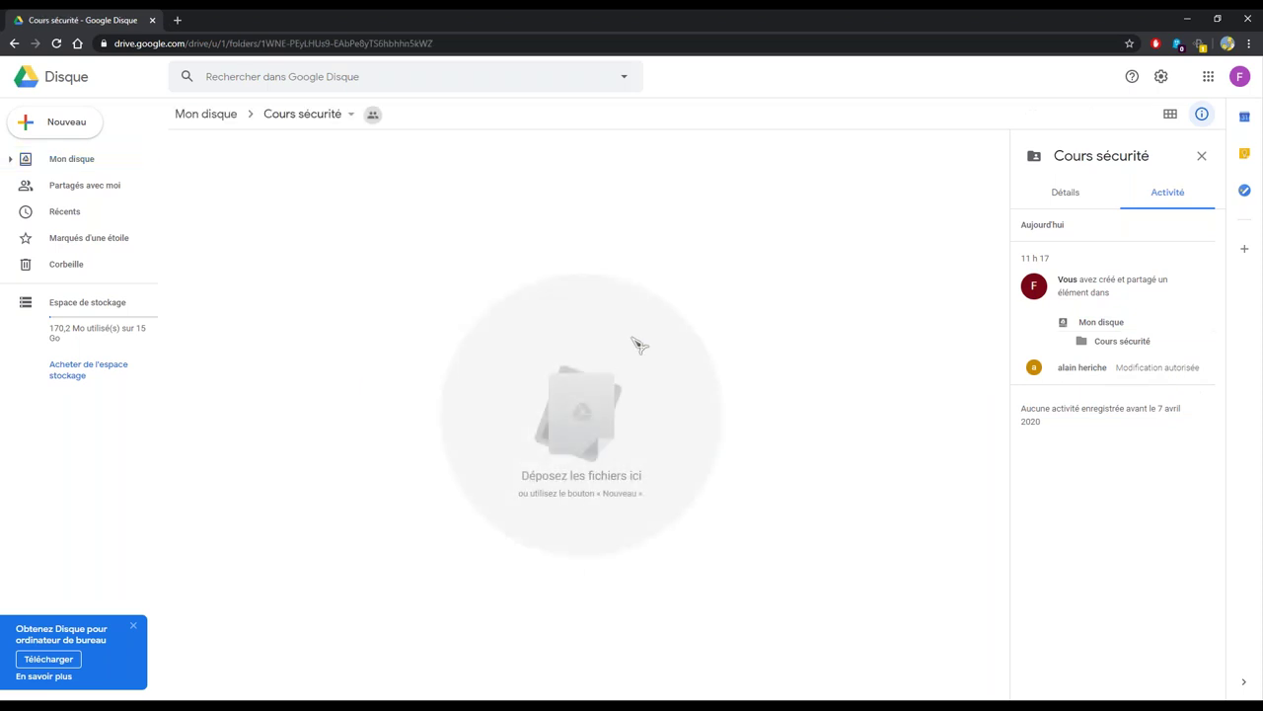
Create a 'Dossier sans titre' subfolder in Cours sécurité after abandoning a Google Docs file
right_click(293, 263)
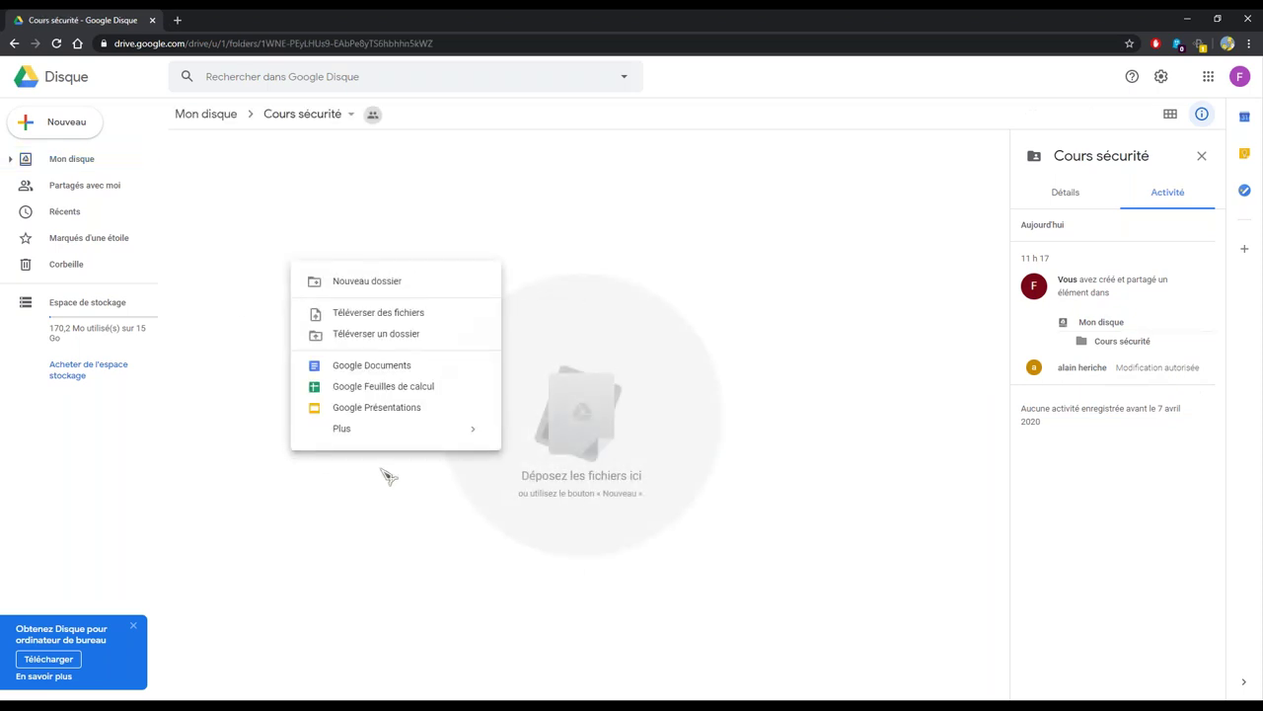
left_click(367, 367)
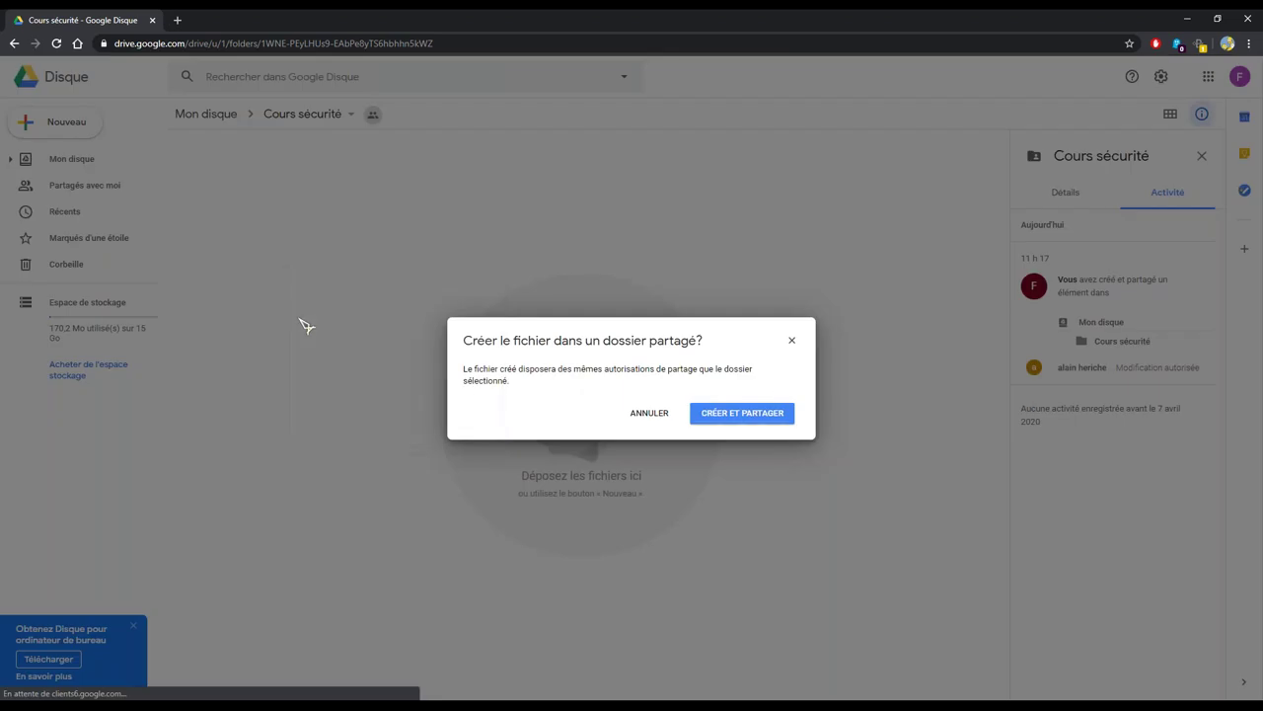
left_click(639, 413)
right_click(314, 262)
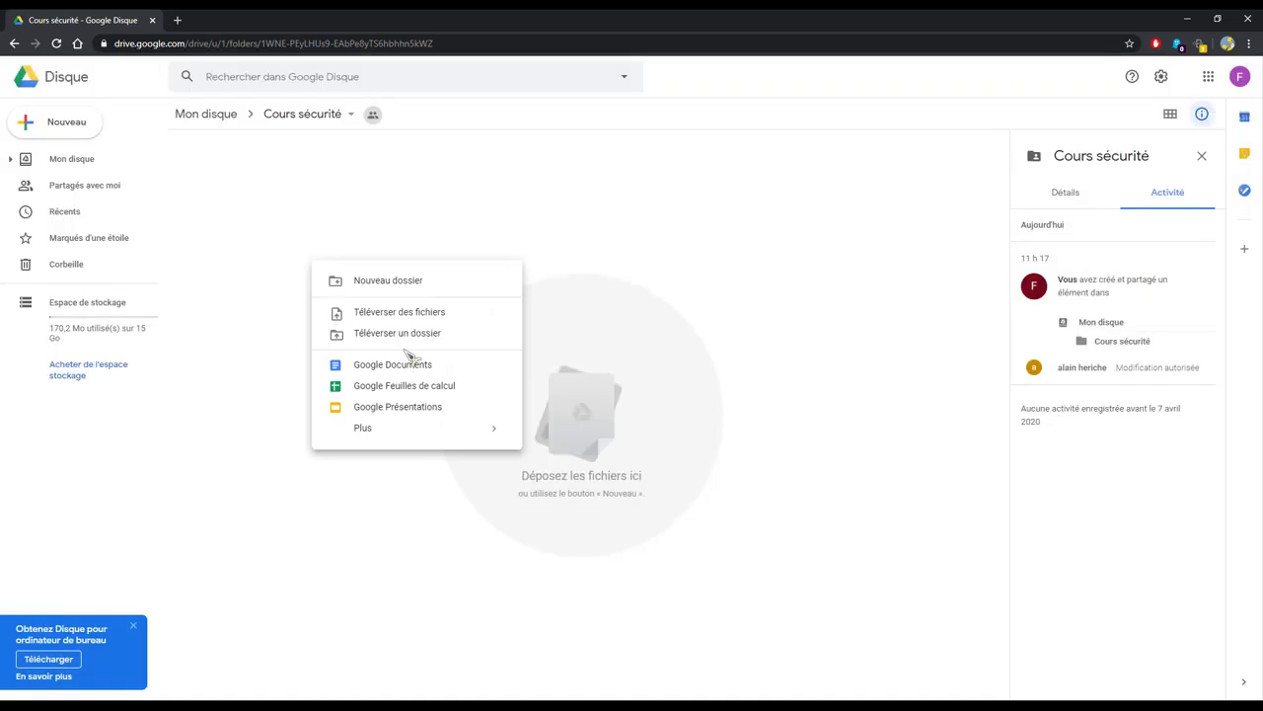
left_click(387, 286)
left_click(702, 416)
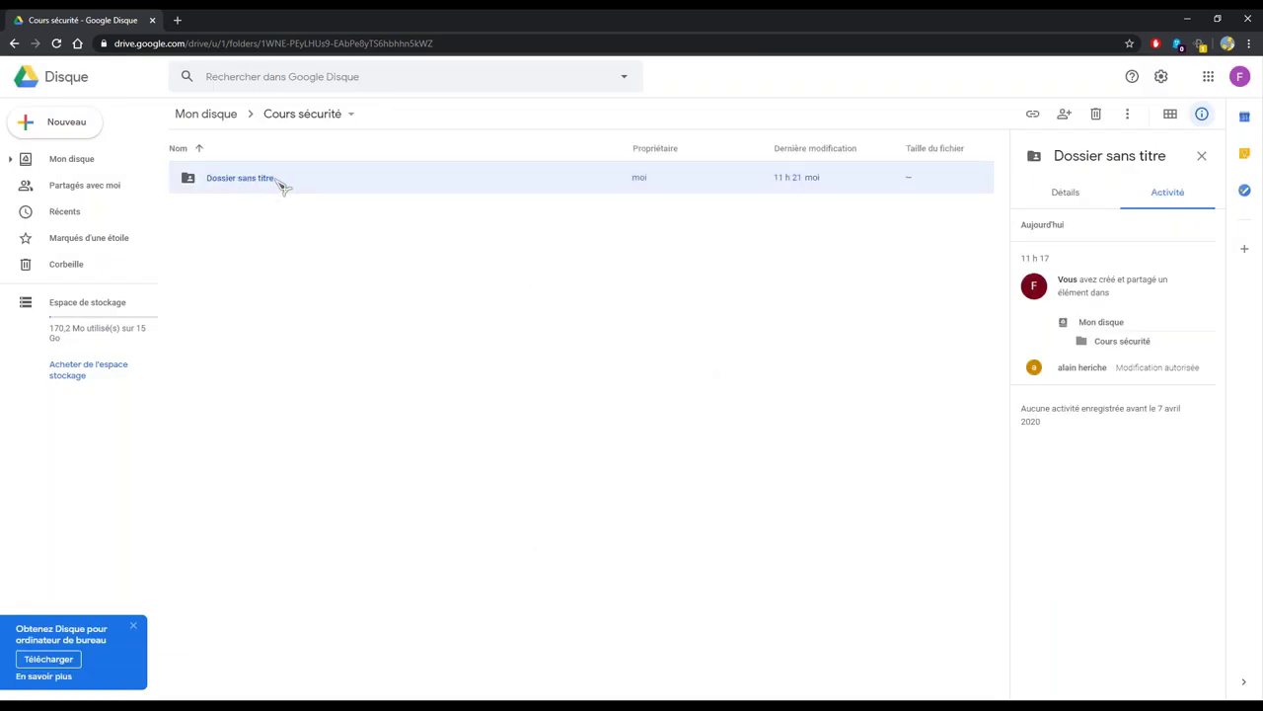
View the Cours sécurité details, go back to Mon disque and reopen the folder
left_click(325, 223)
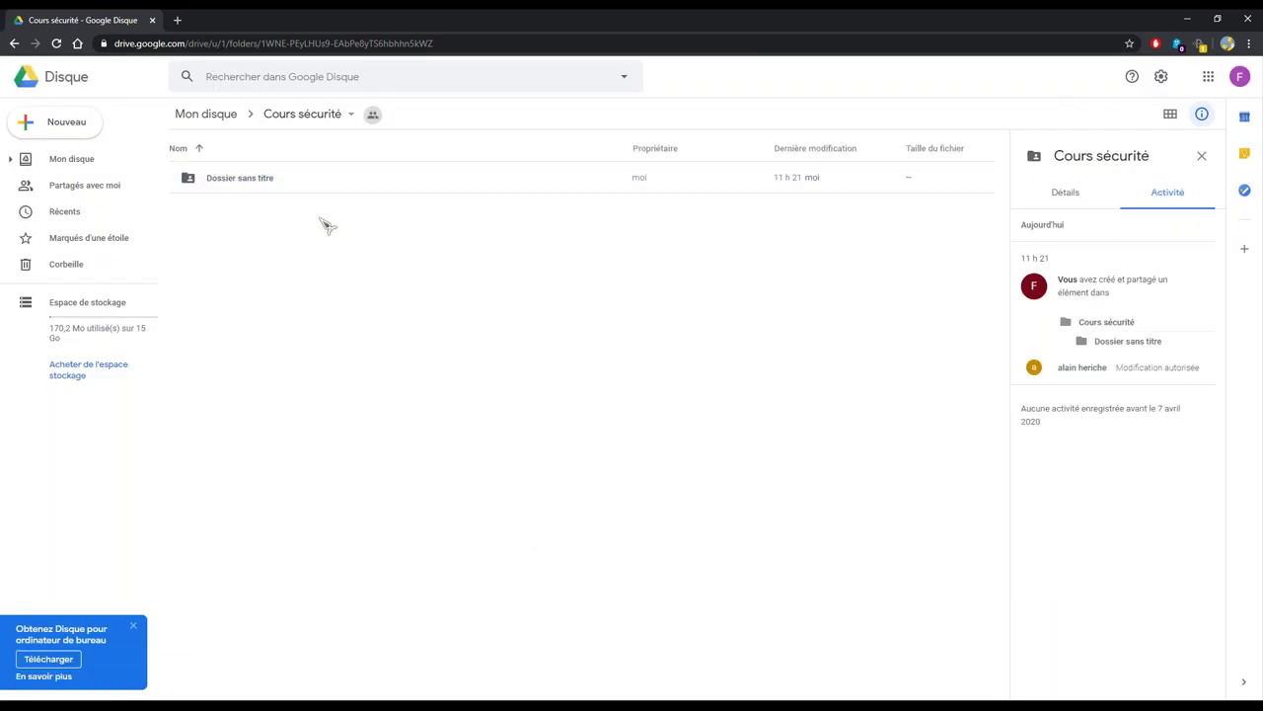
left_click(1055, 198)
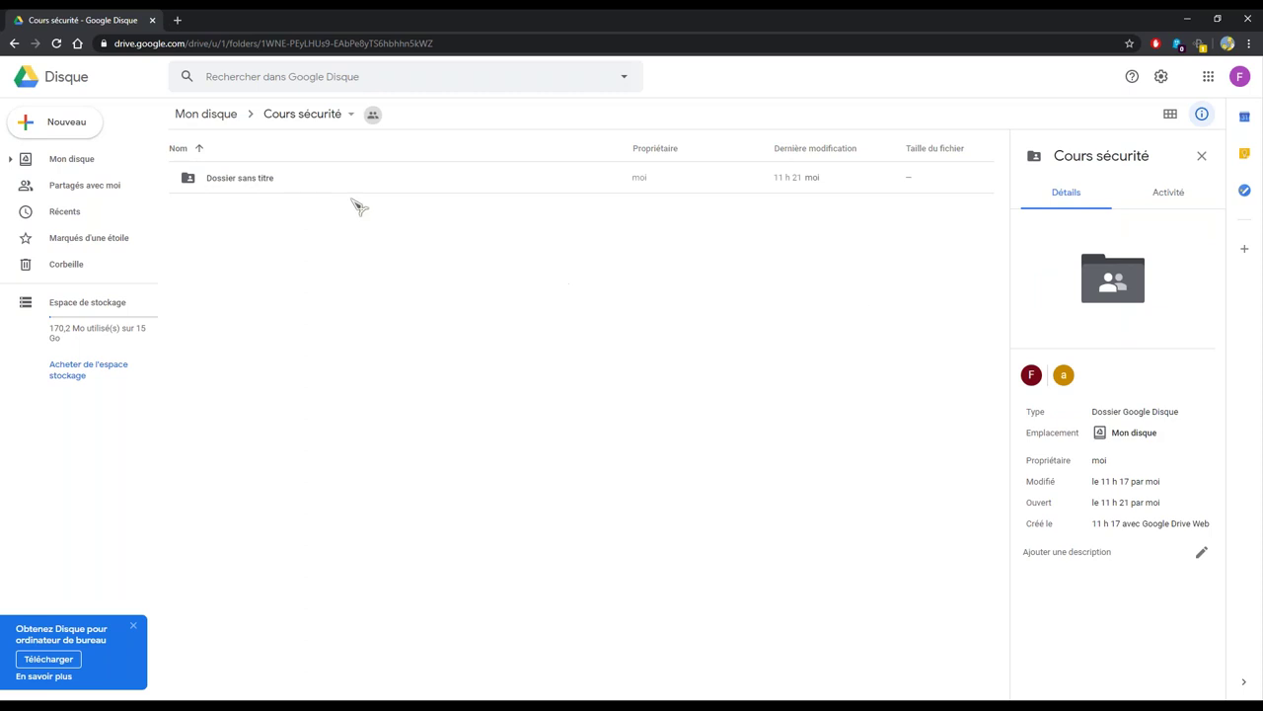
left_click(210, 114)
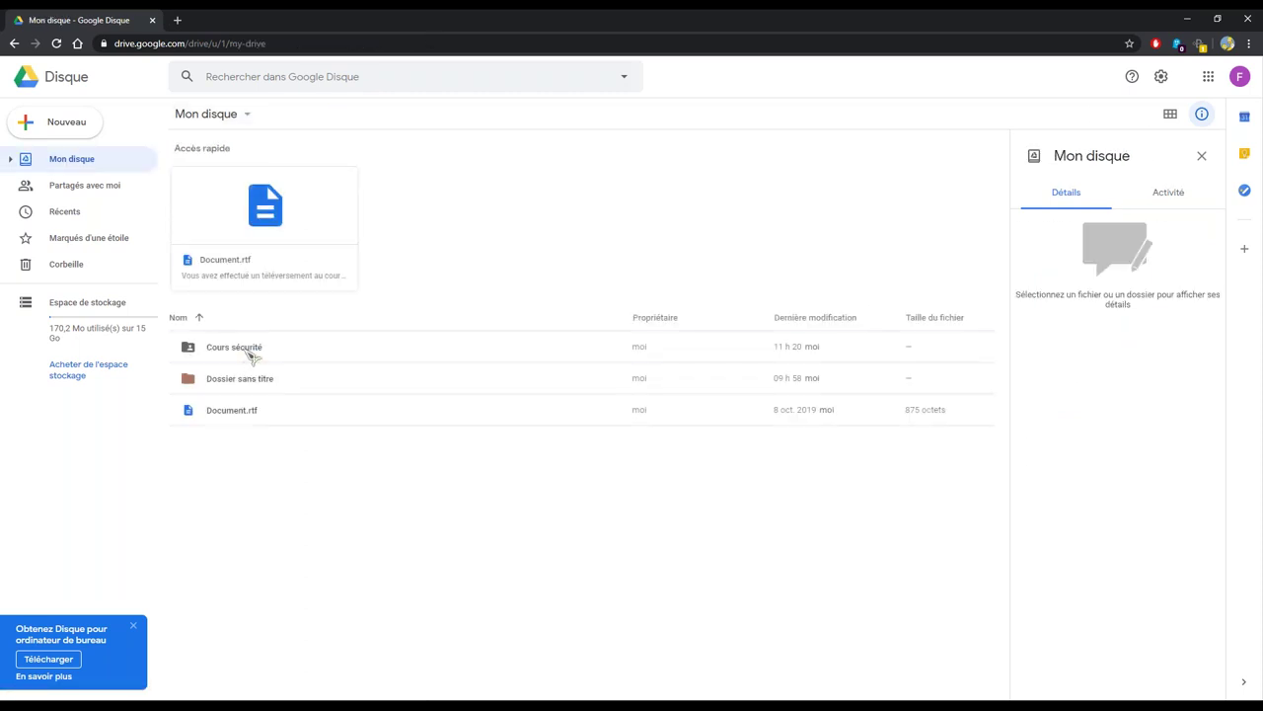
double_click(254, 346)
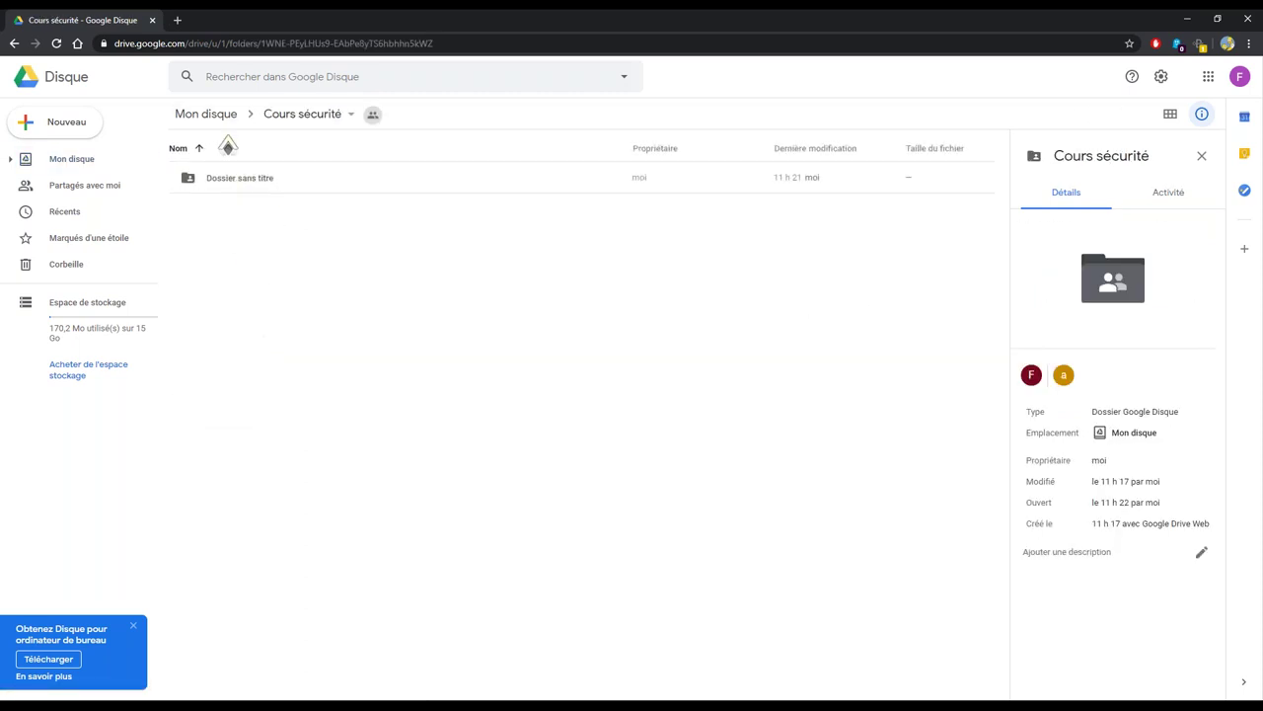
Go back to Mon disque, re-enter Cours sécurité and open its empty Dossier sans titre subfolder
key("alt+Left")
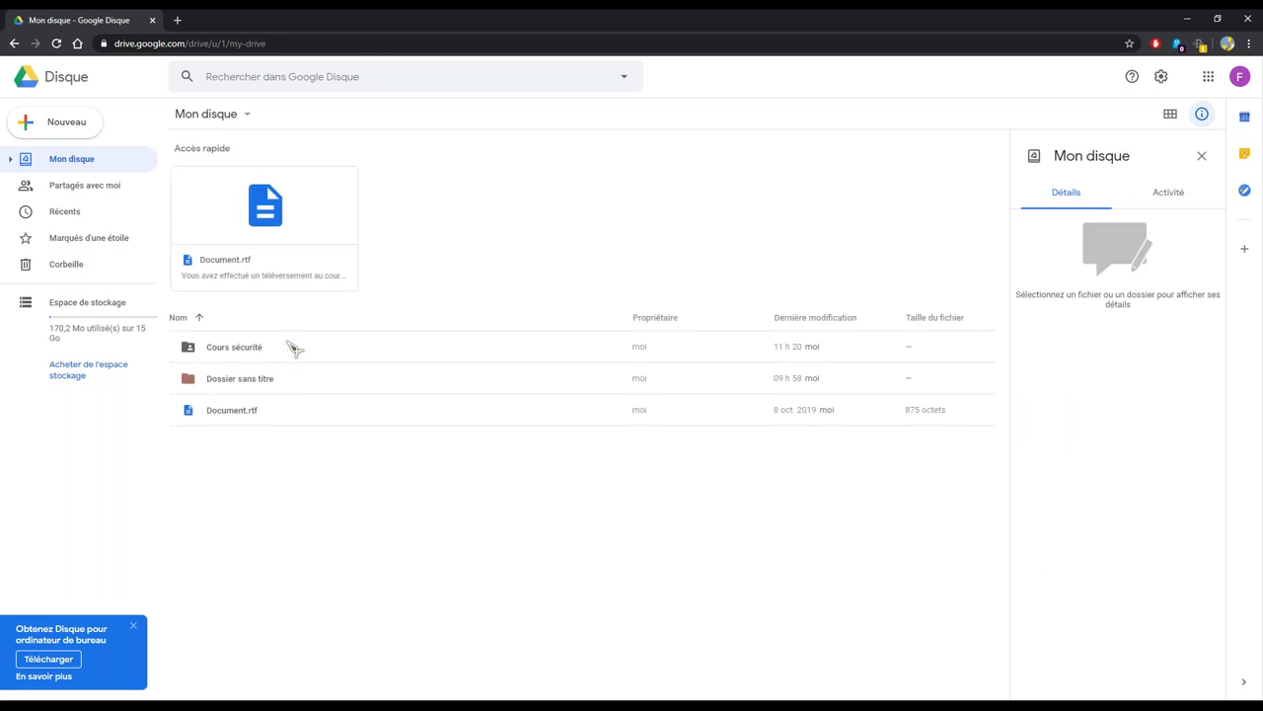
double_click(292, 351)
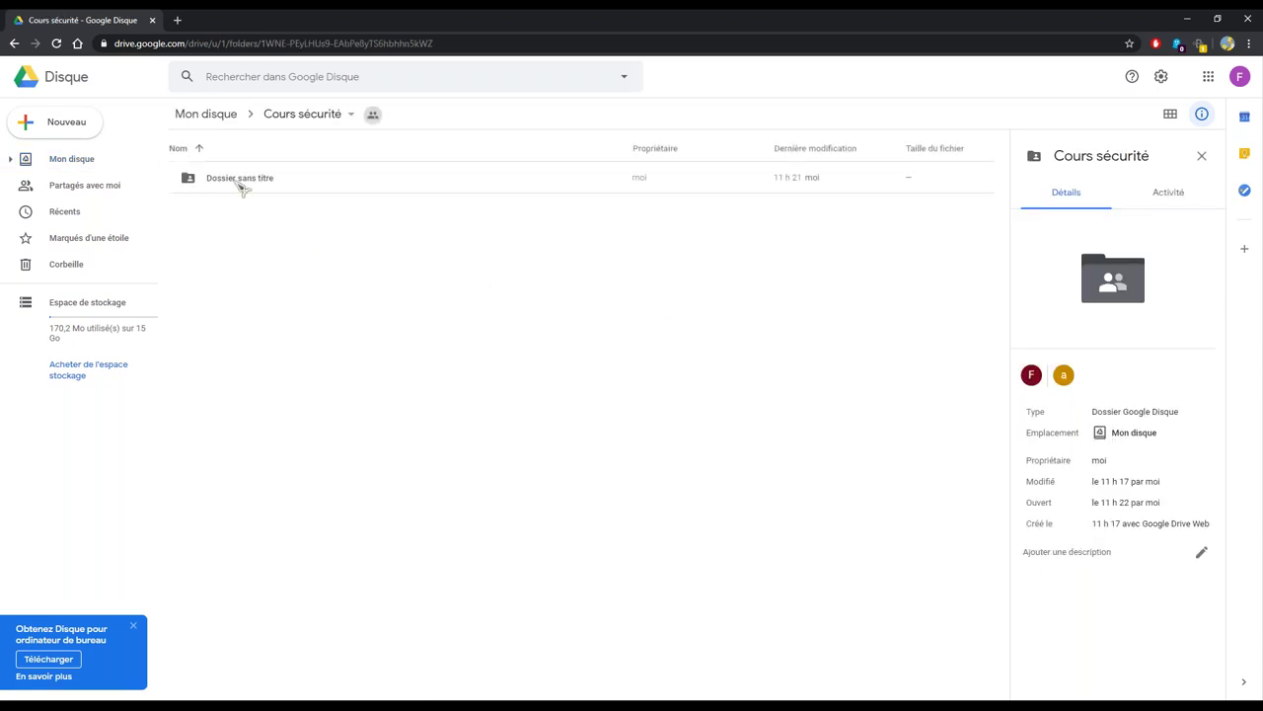
left_click(279, 187)
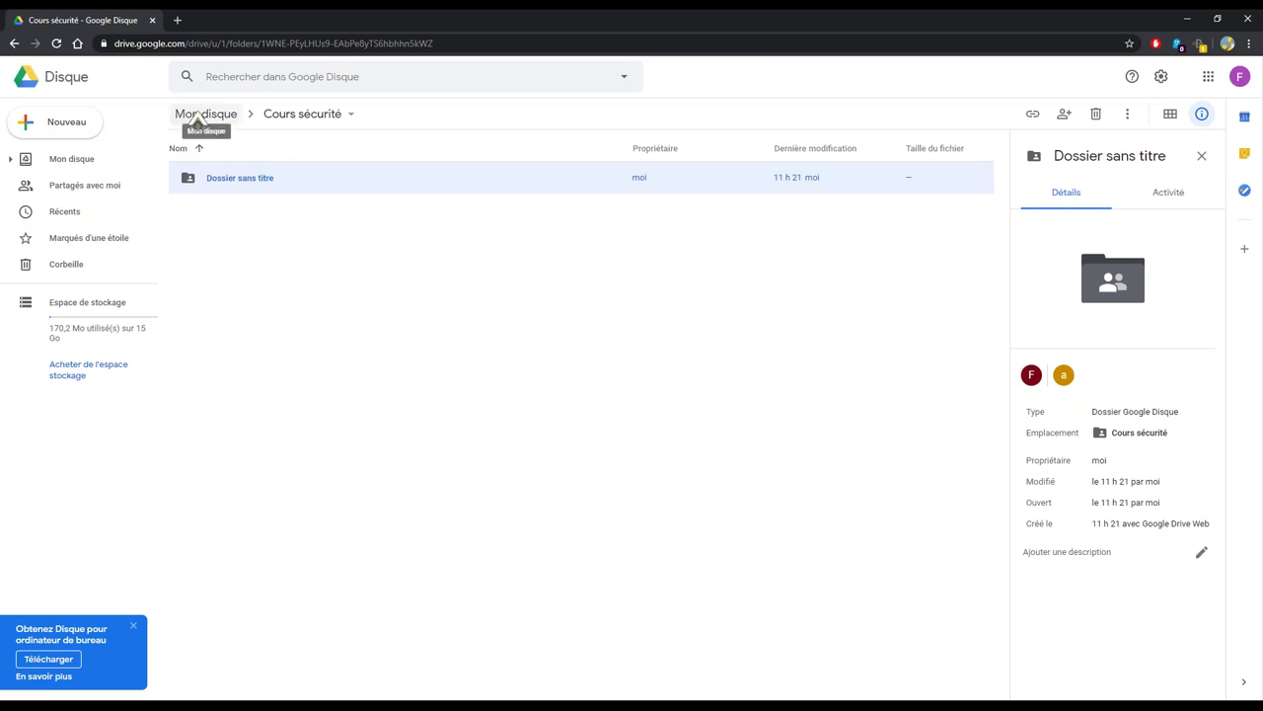
double_click(291, 179)
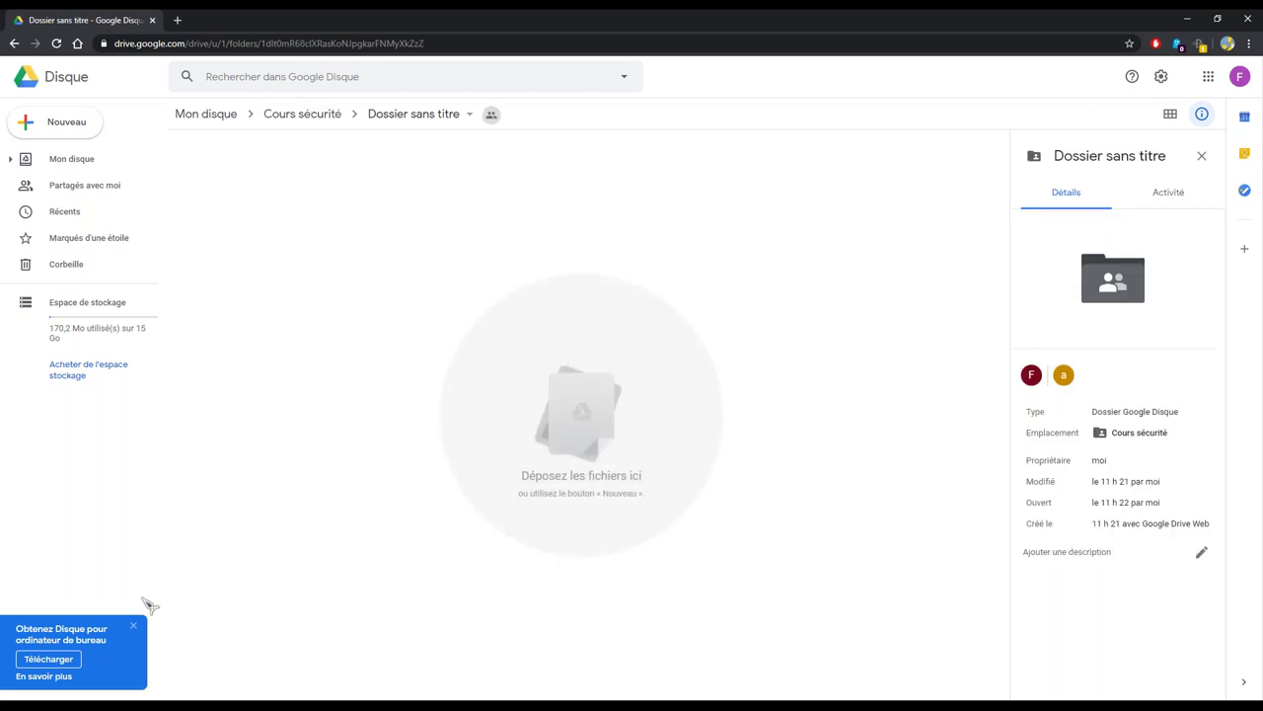
right_click(268, 271)
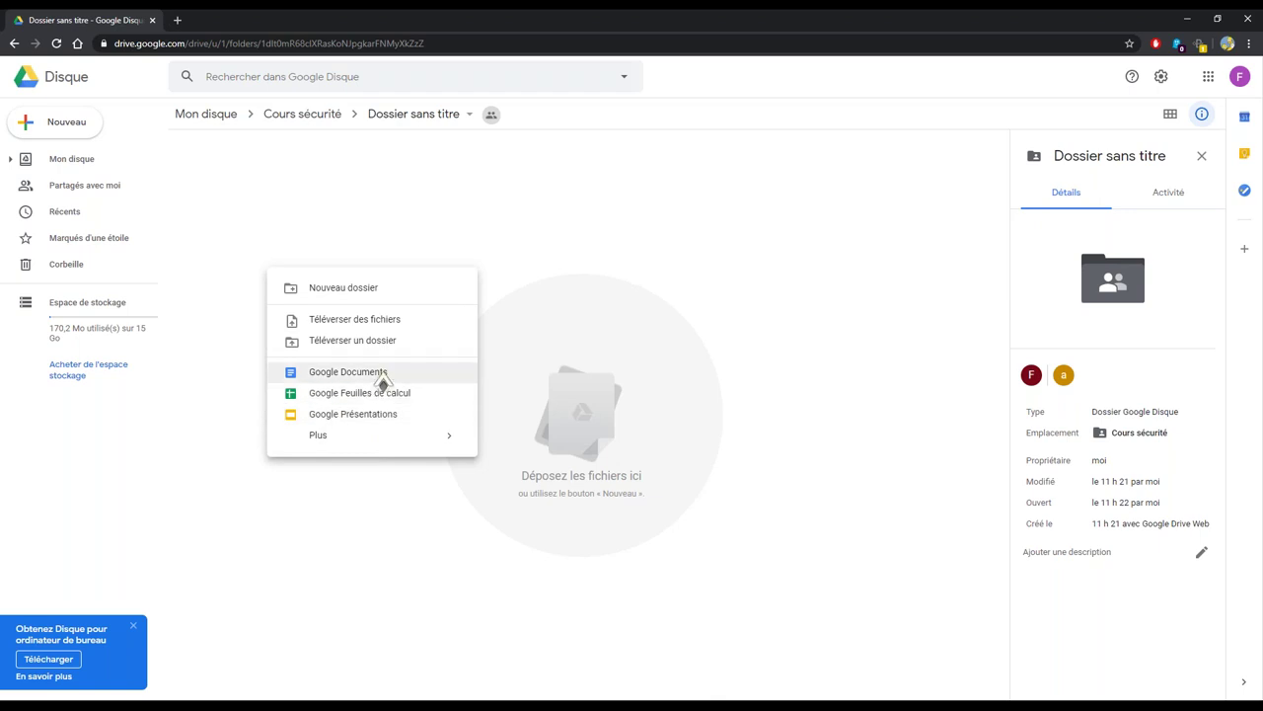
left_click(378, 373)
left_click(743, 413)
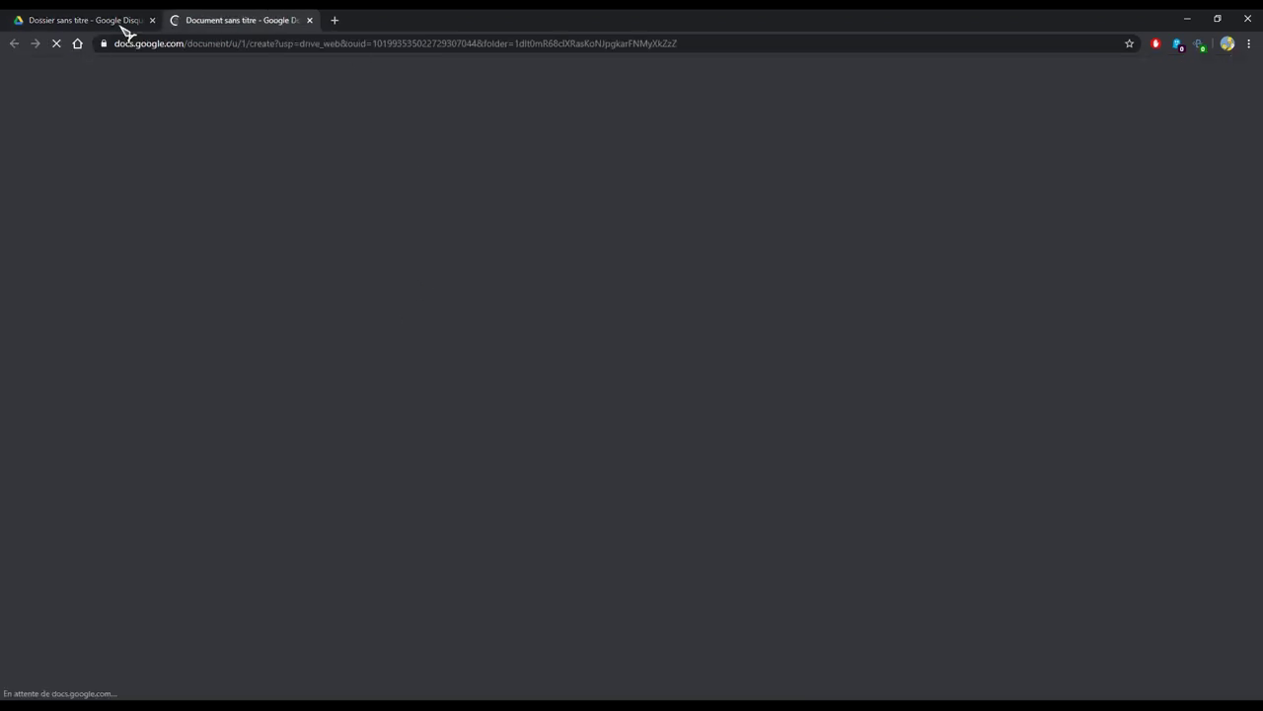
left_click(79, 20)
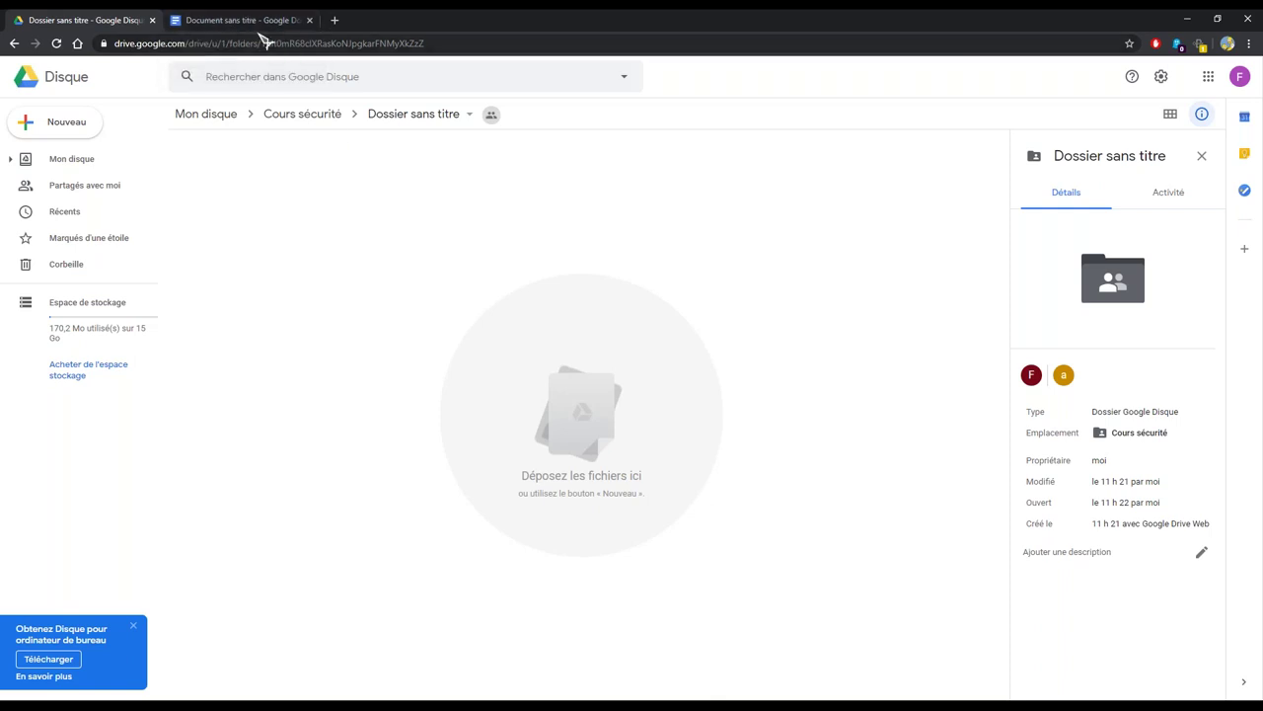
left_click(253, 24)
left_click(61, 87)
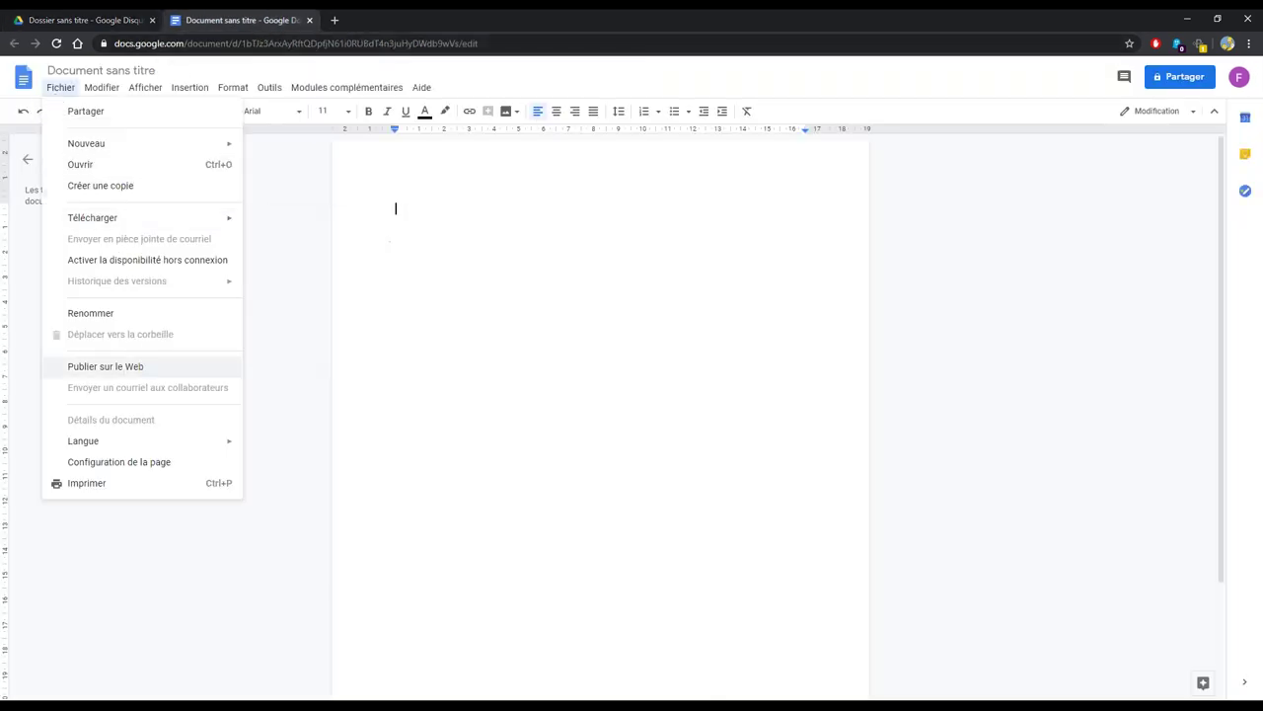
left_click(344, 399)
left_click(128, 21)
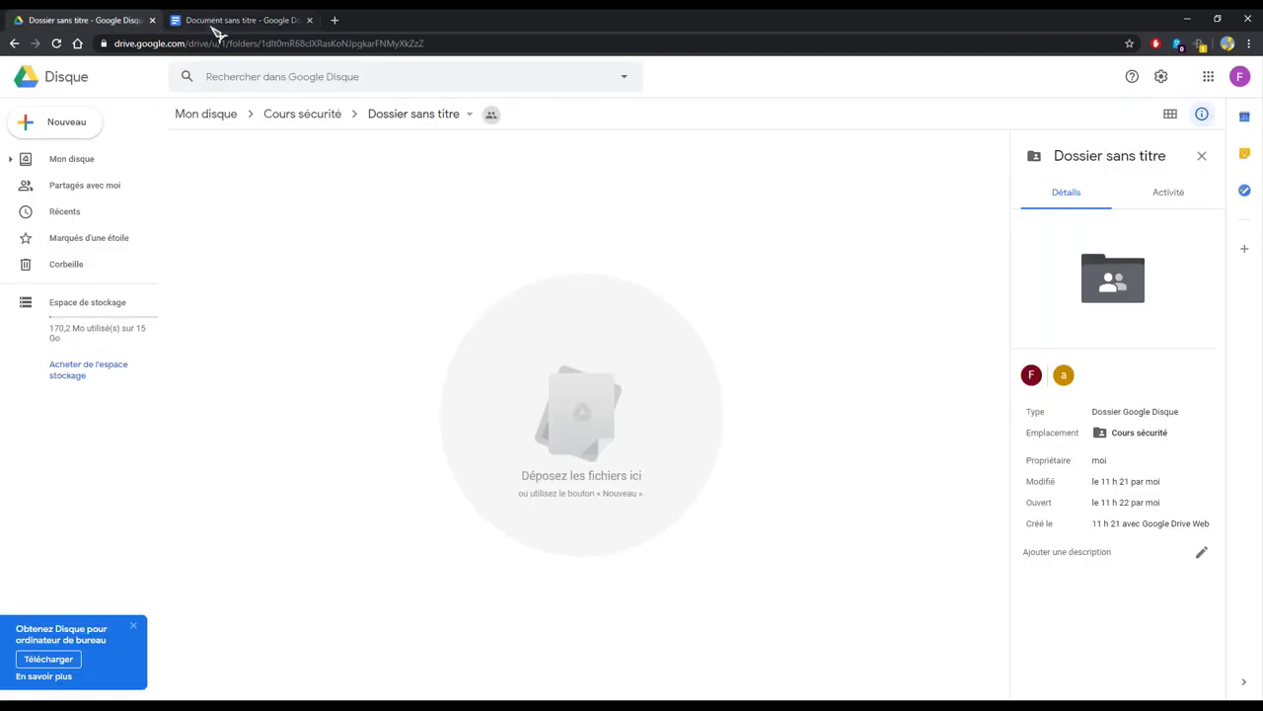
left_click(237, 21)
key("ctrl+w")
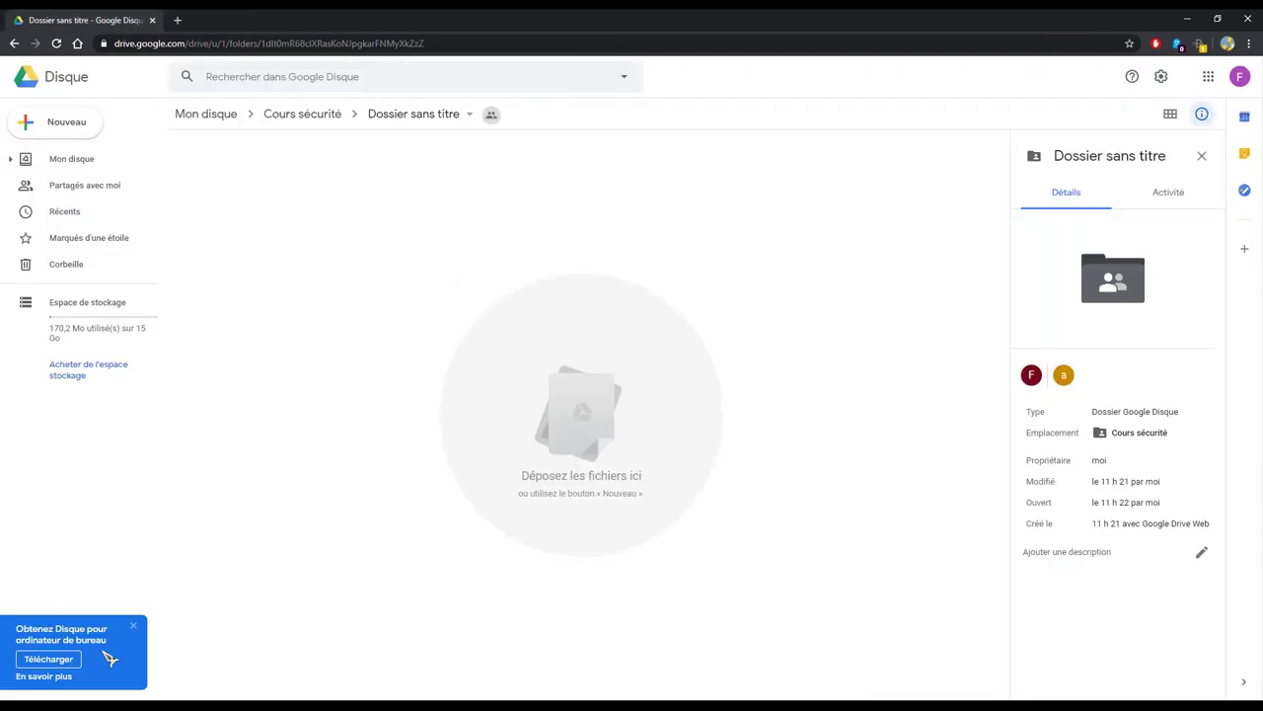
left_click(20, 705)
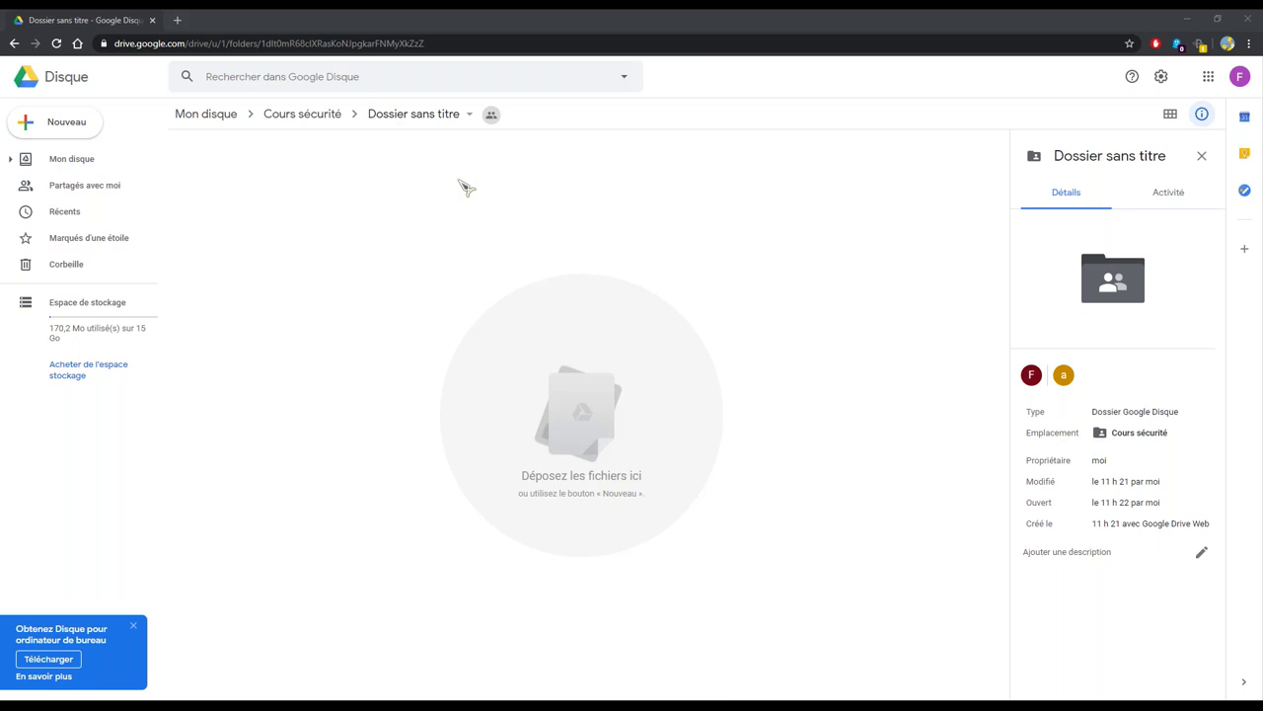
Upload Firefox Installer.exe into Dossier sans titre, then return to Mon disque and select Cours sécurité
left_click_drag(467, 188, 462, 474)
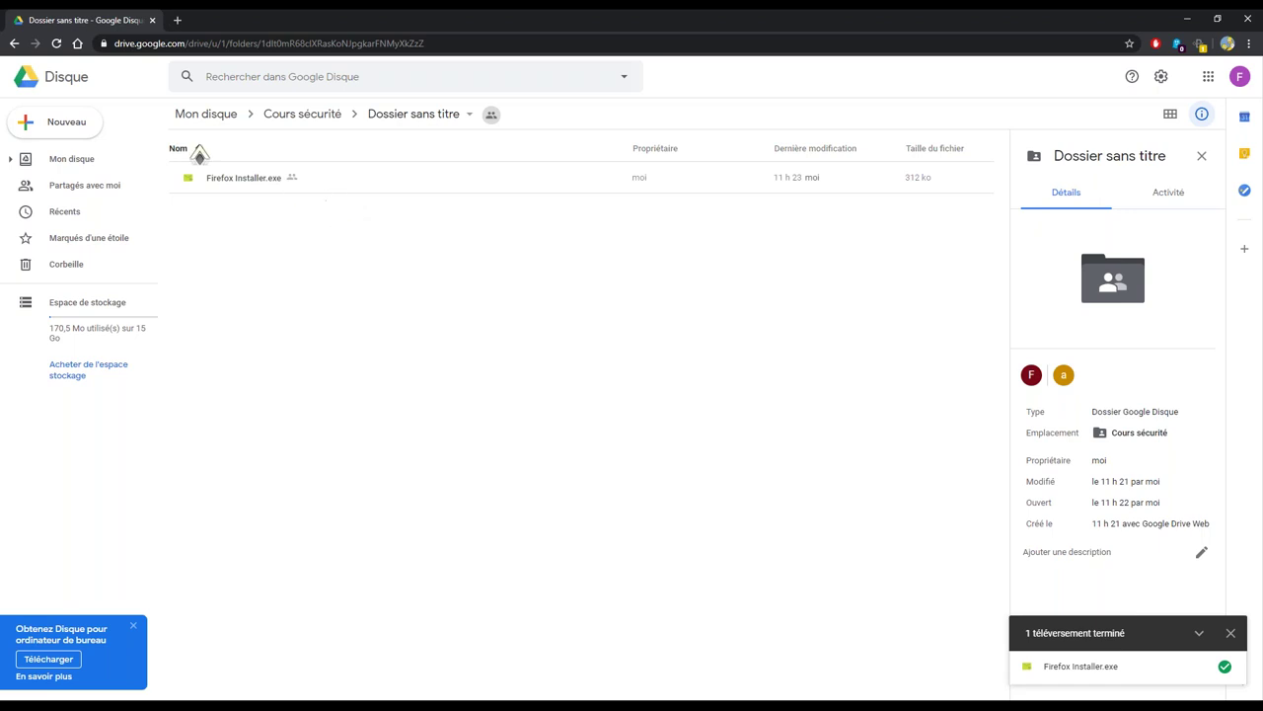
left_click(298, 116)
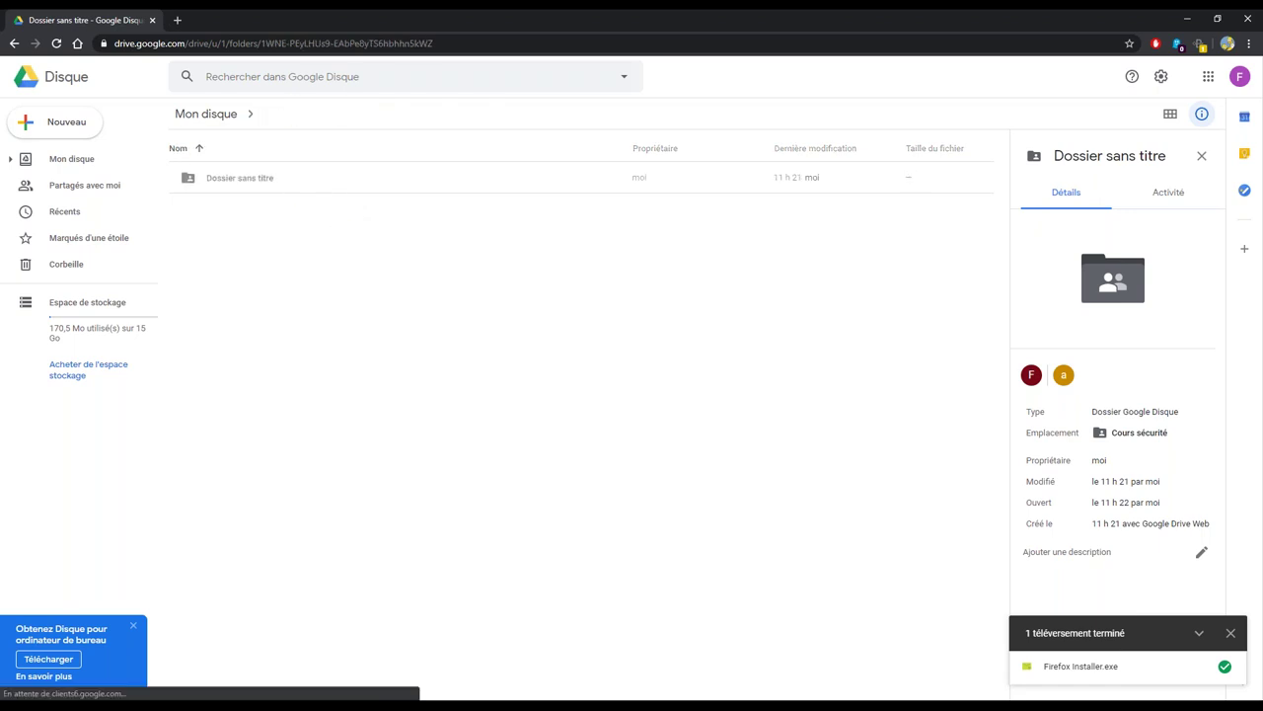
left_click(213, 122)
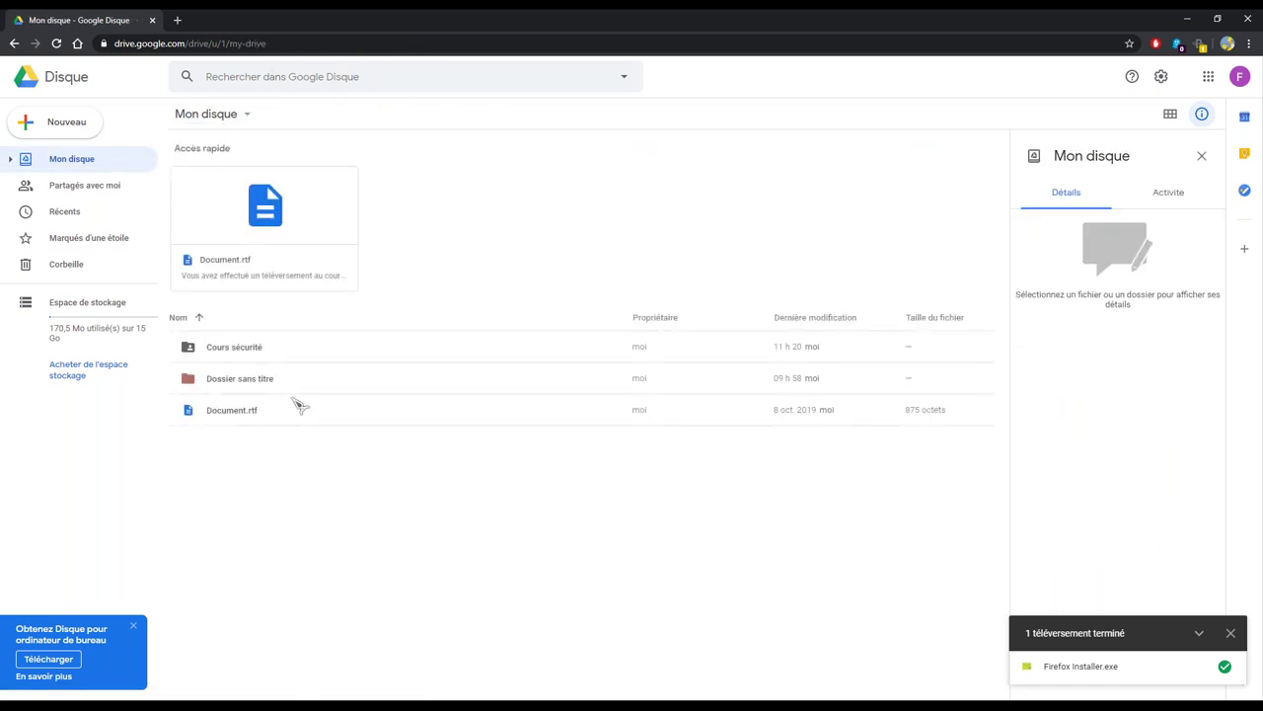
left_click(240, 356)
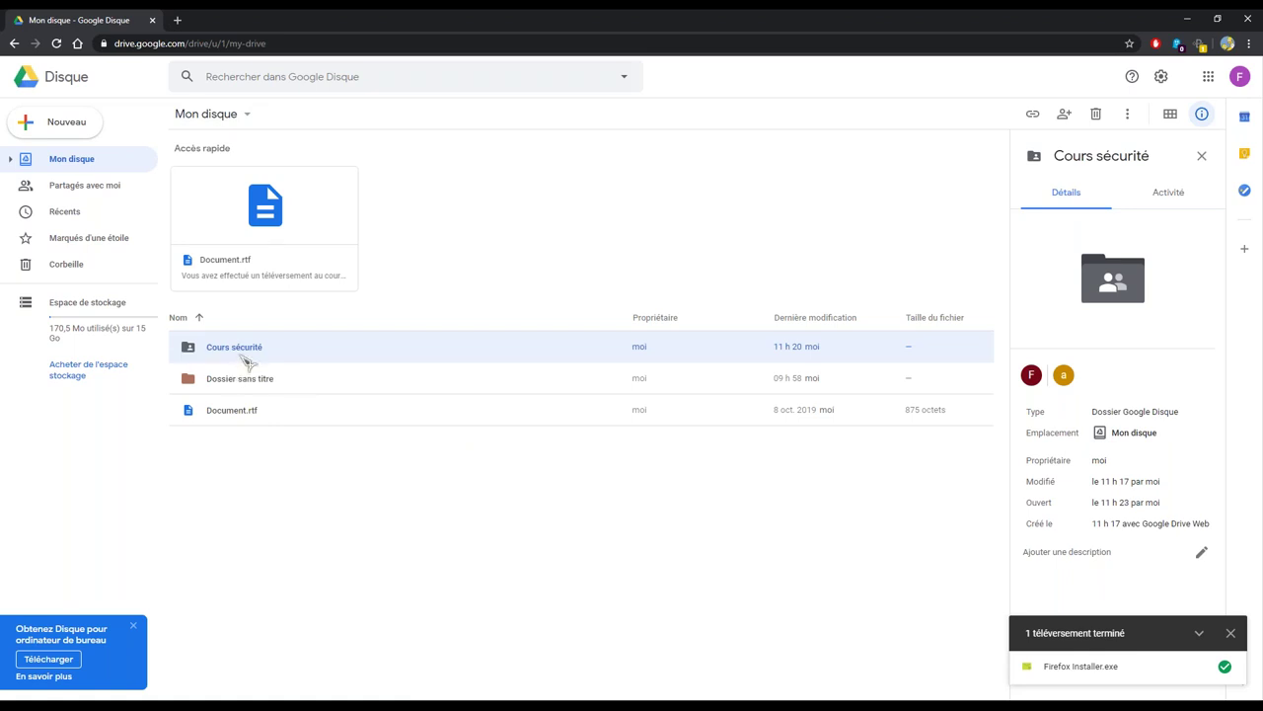
Enable anyone-with-the-link view sharing on Cours sécurité and review its sharing settings
right_click(243, 350)
left_click(203, 457)
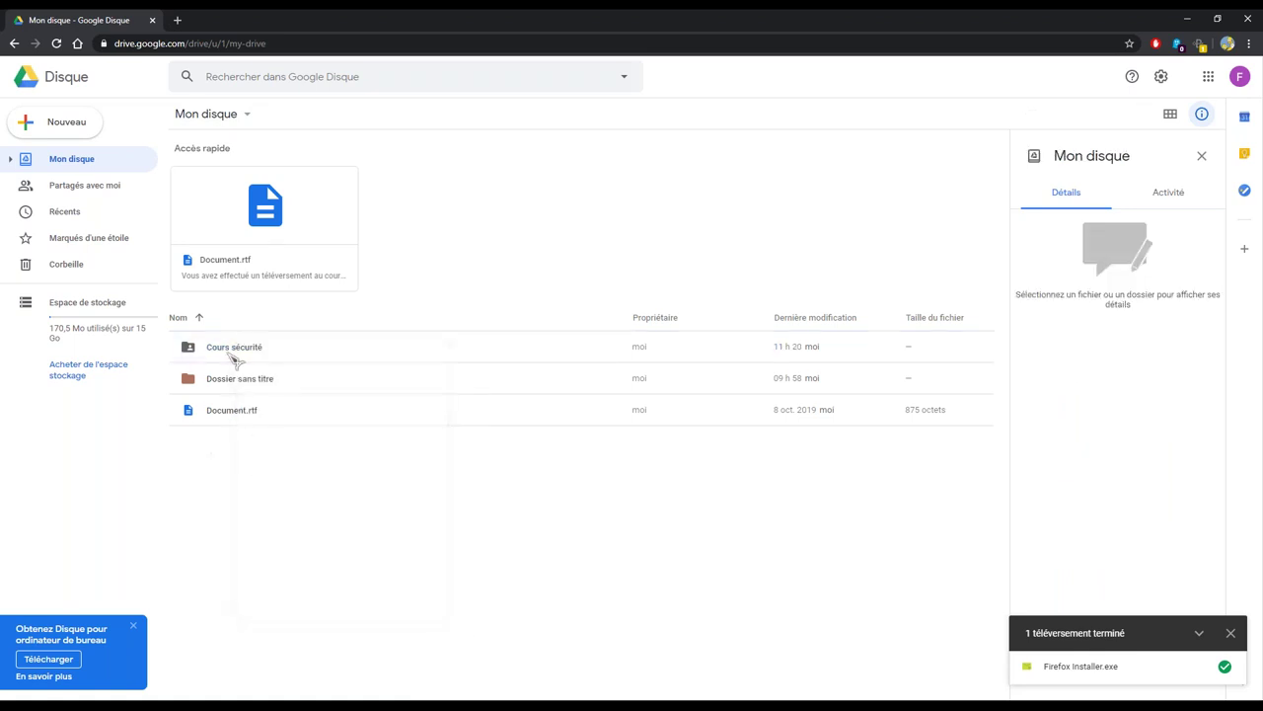
left_click(245, 359)
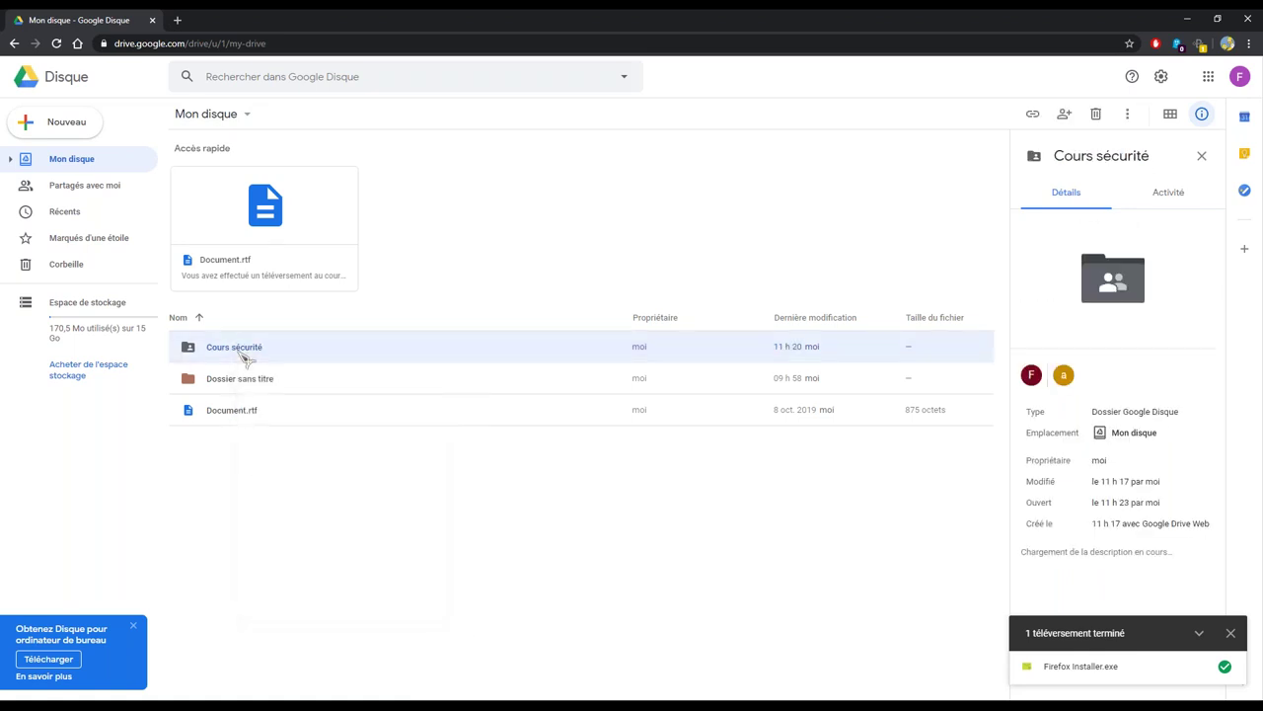
right_click(243, 352)
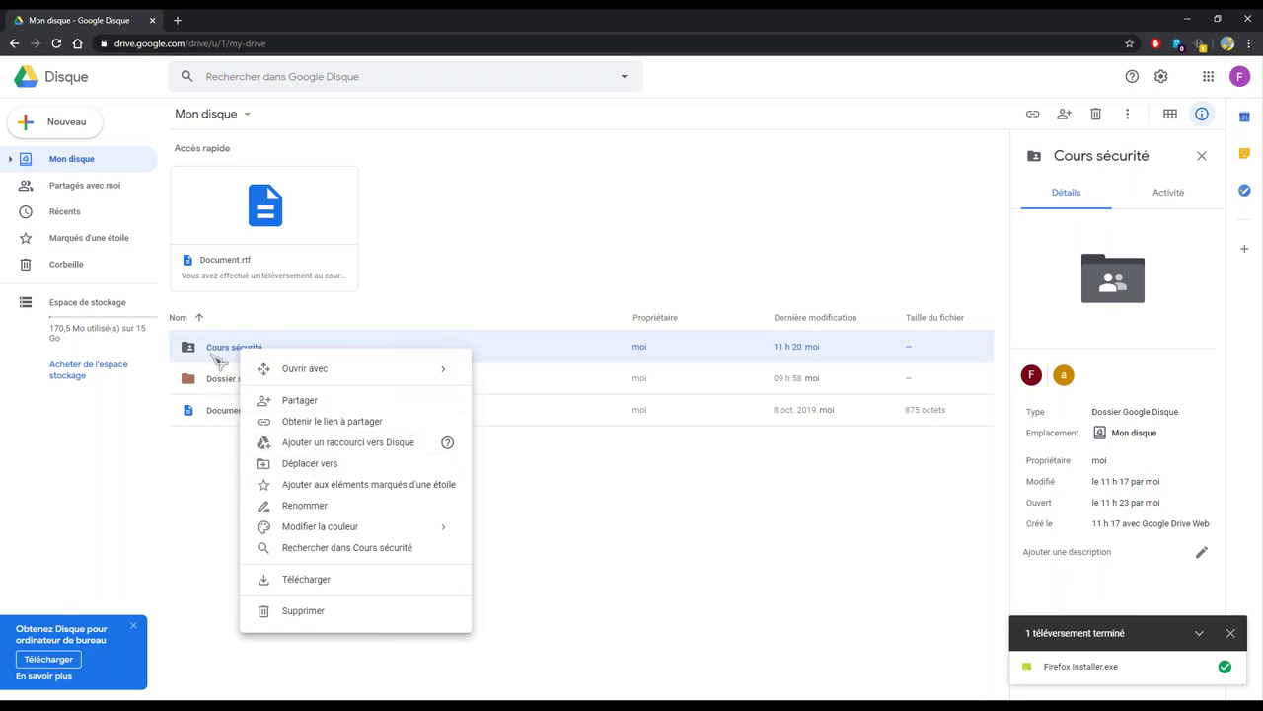
left_click(217, 359)
right_click(231, 343)
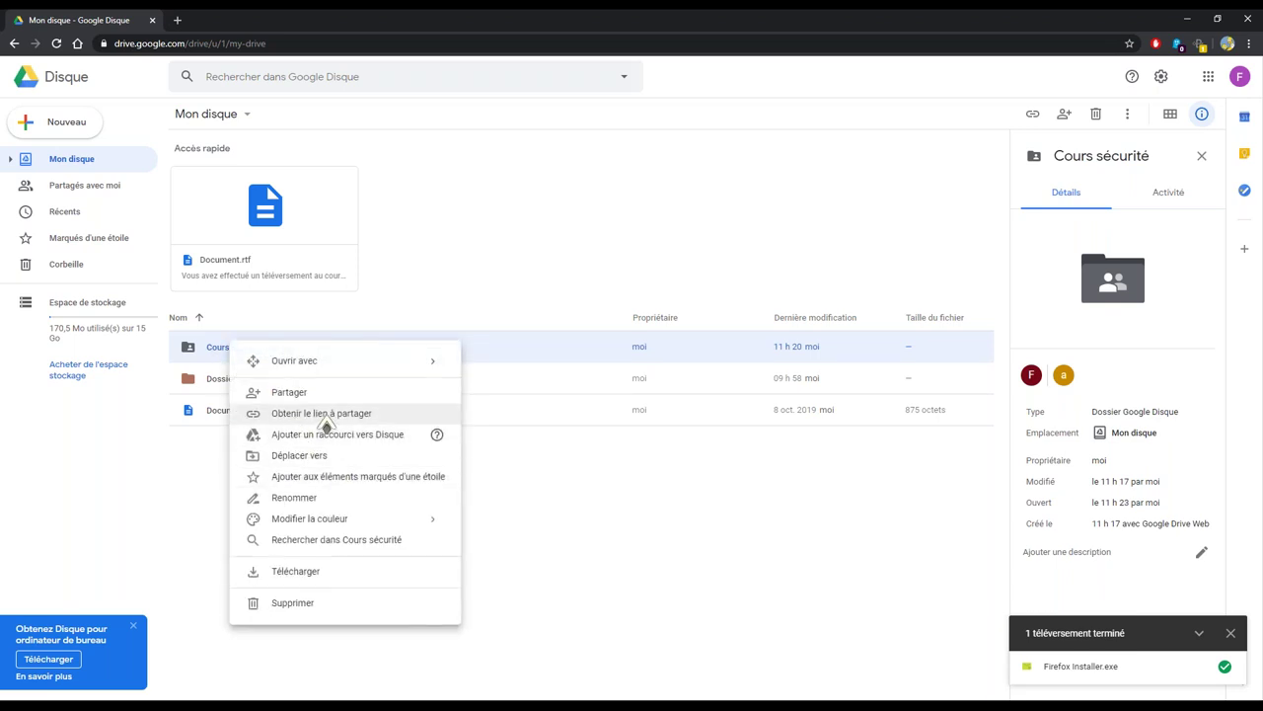
left_click(304, 415)
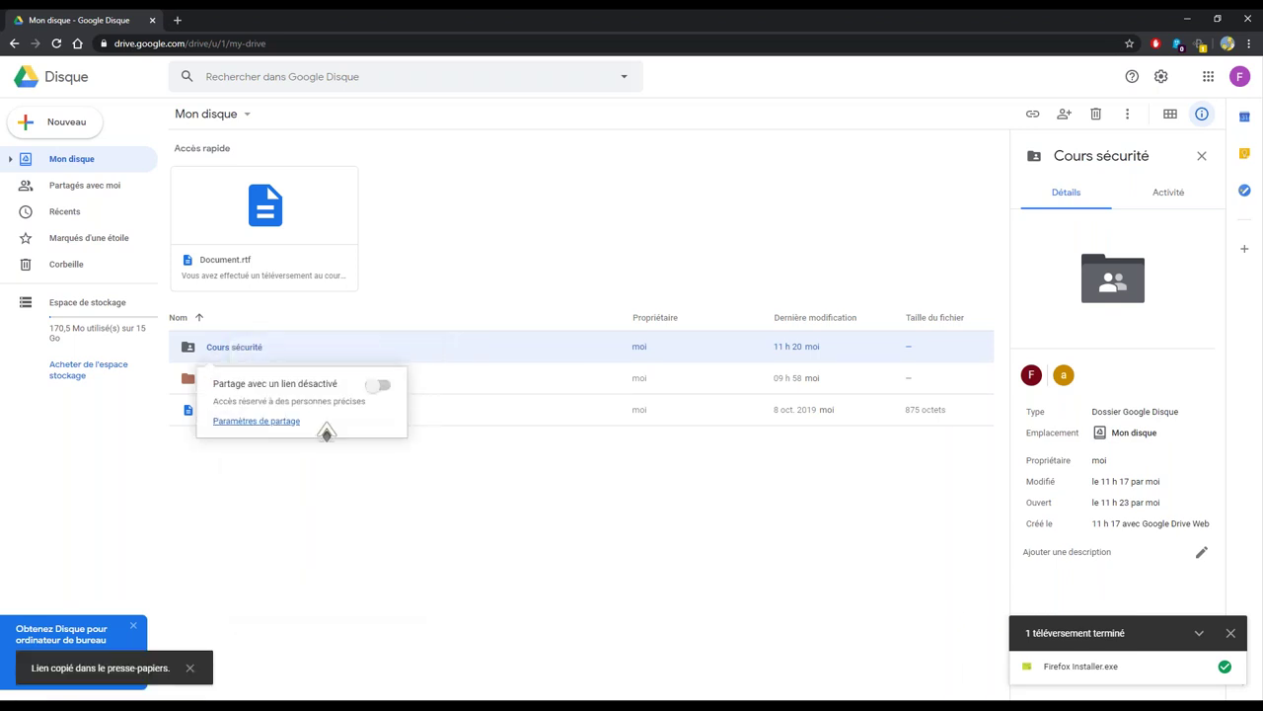
left_click(247, 422)
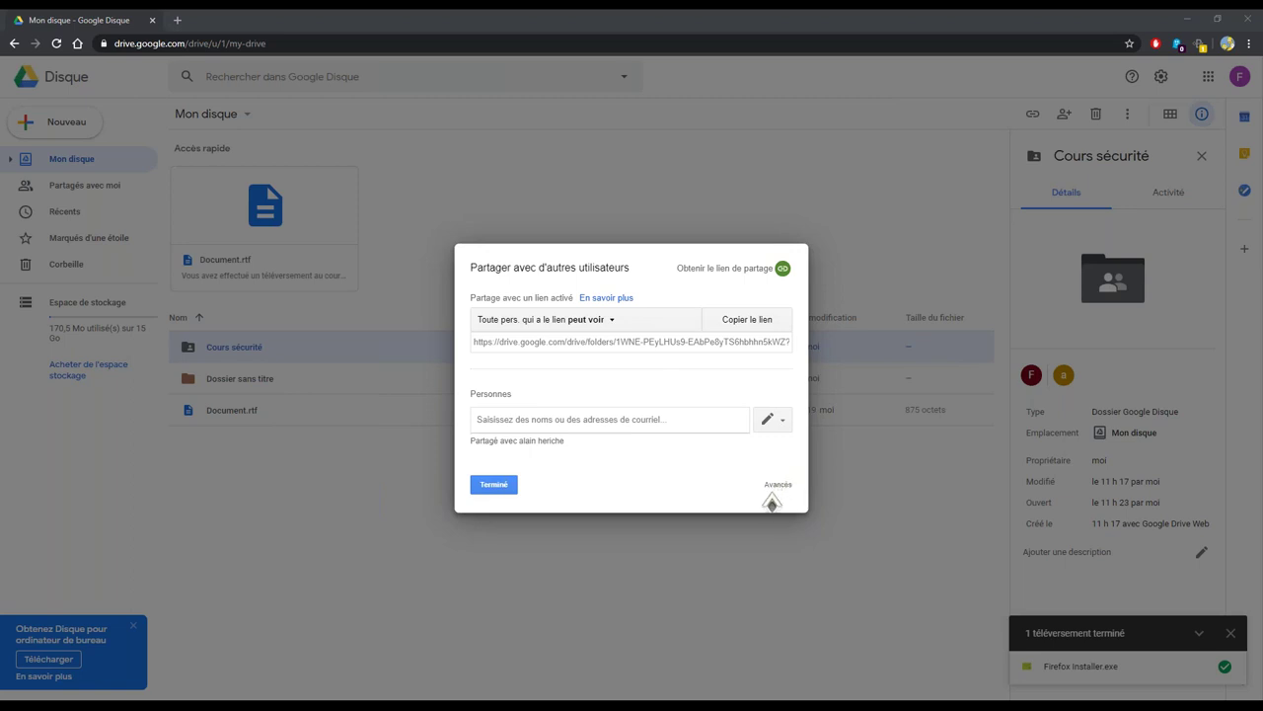
left_click(505, 483)
Open Partager for Cours sécurité and switch to the Avancés sharing settings
left_click(242, 359)
right_click(242, 360)
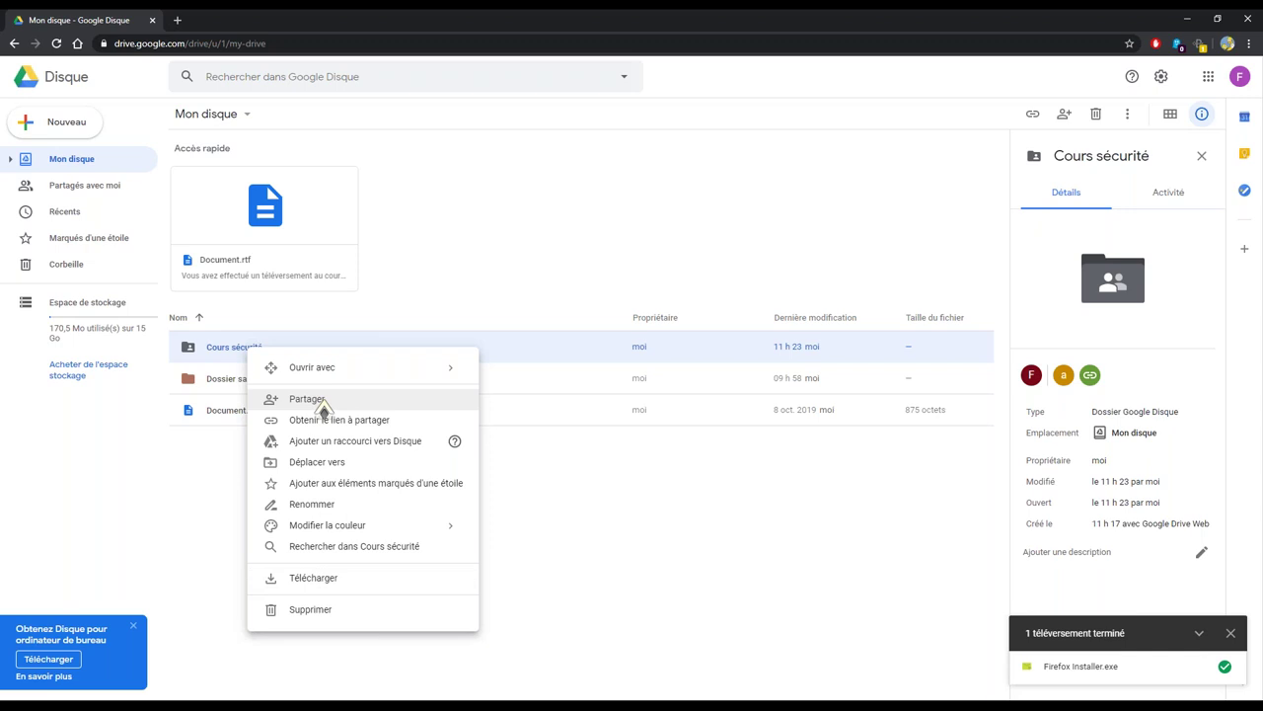
left_click(317, 401)
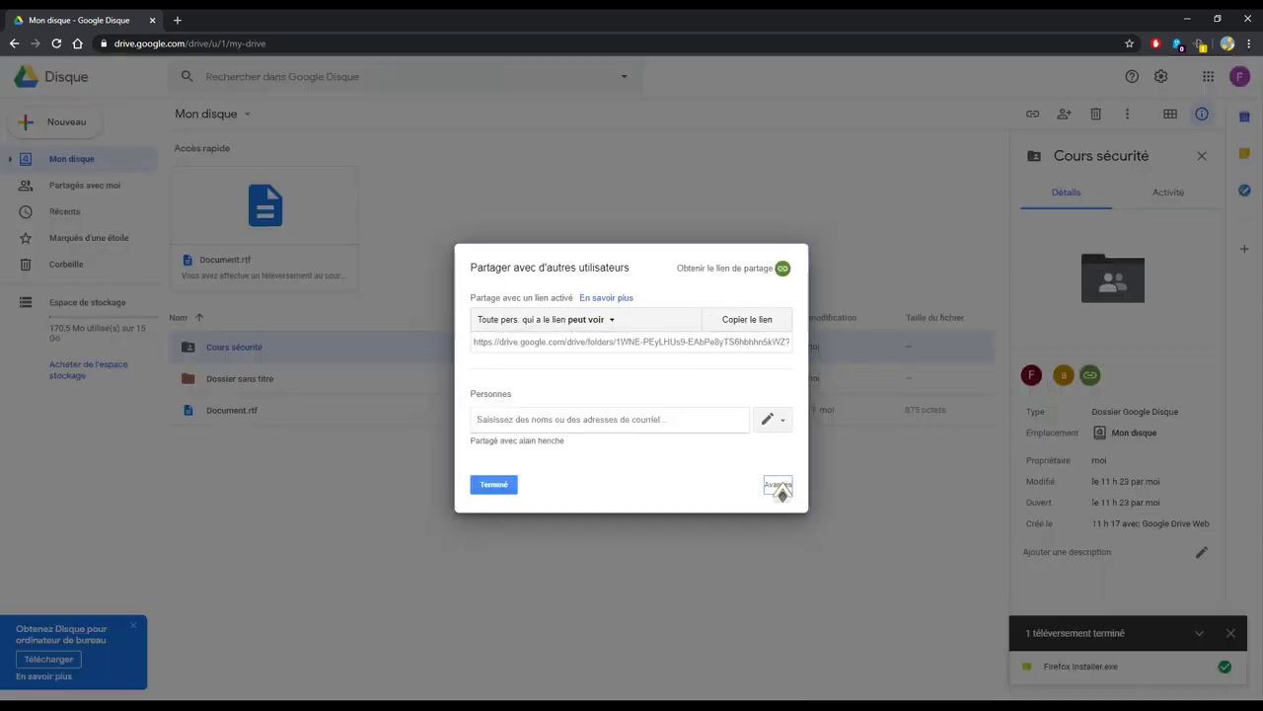
left_click(776, 484)
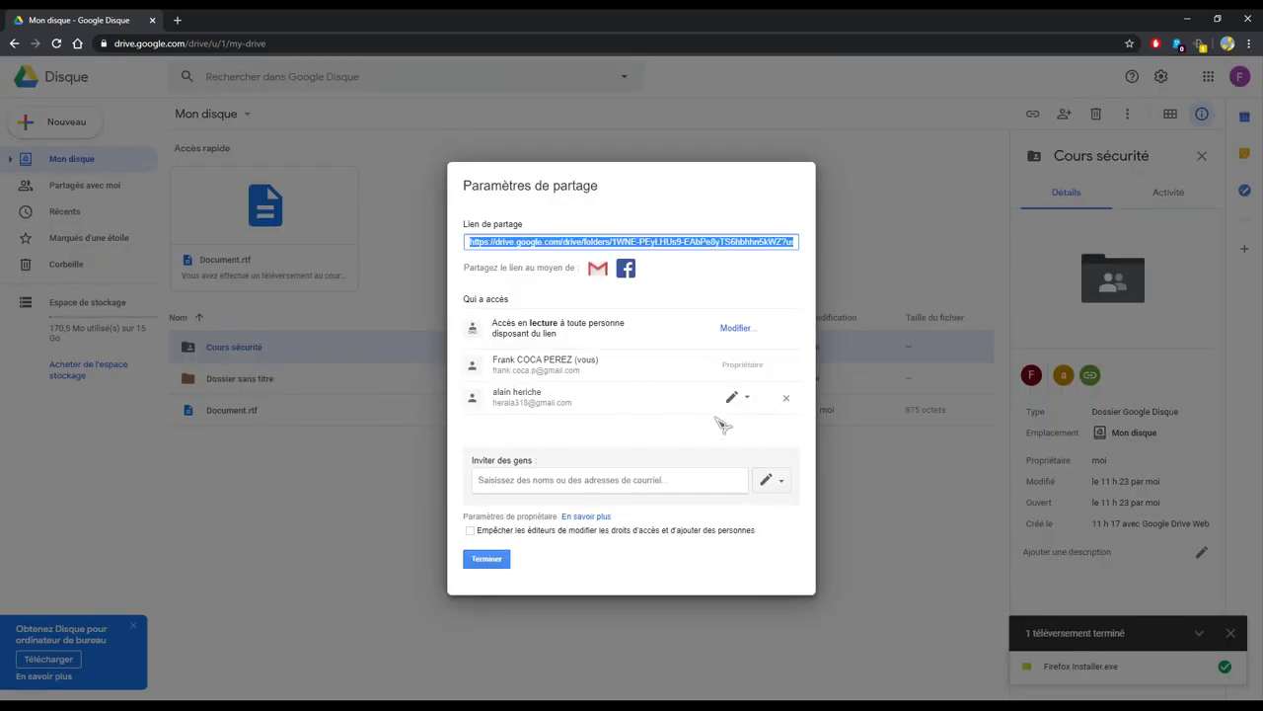
left_click(743, 398)
Review the collaborator's role options, keep Éditeur, and close the advanced sharing settings
left_click(737, 401)
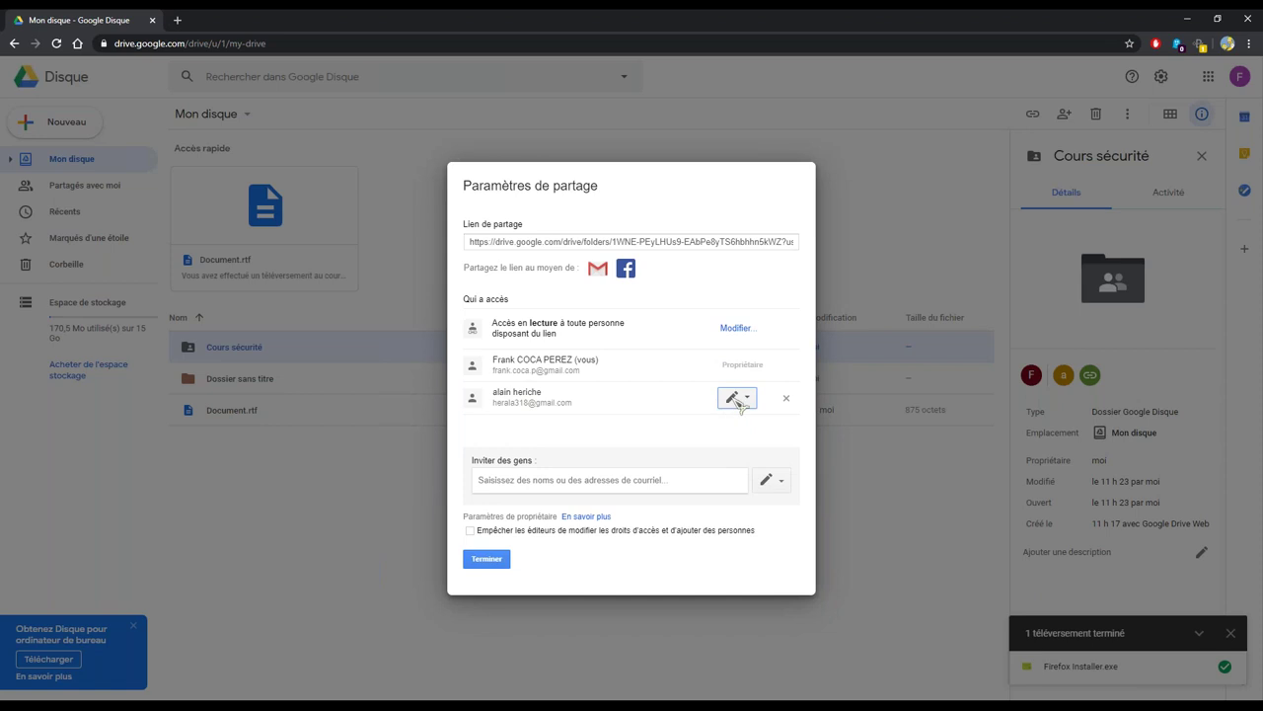
left_click(754, 399)
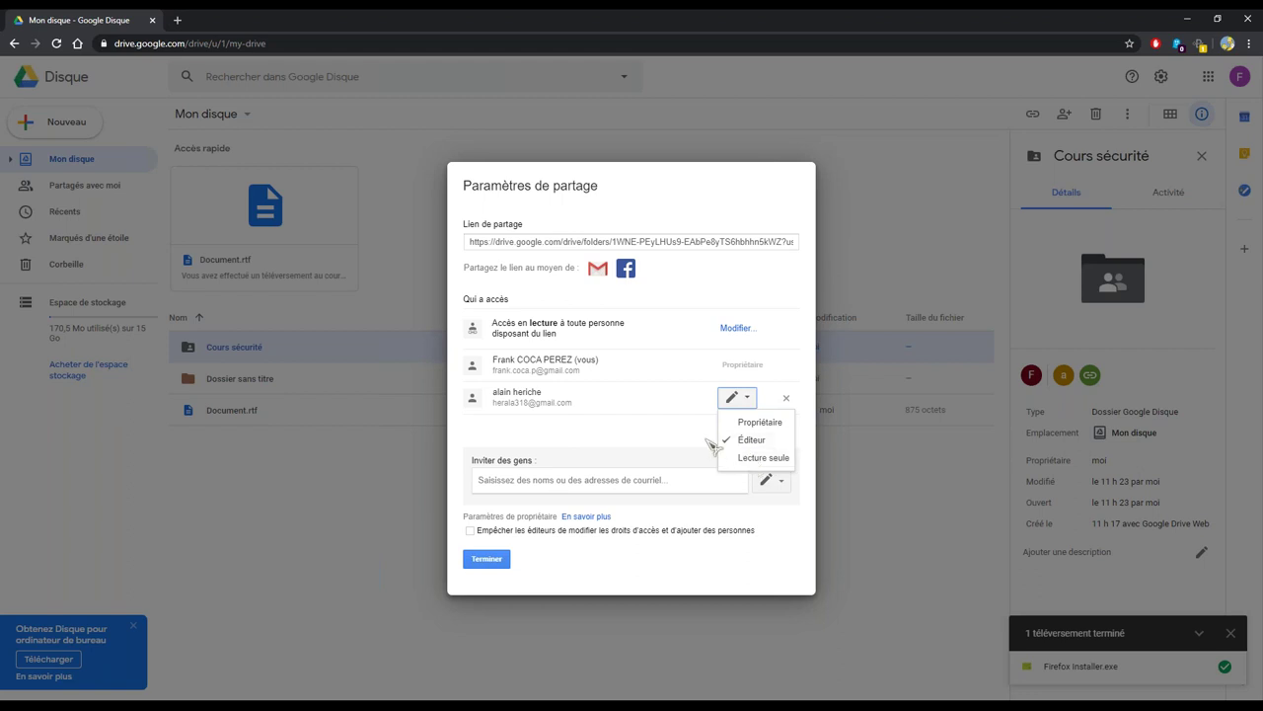
left_click(671, 442)
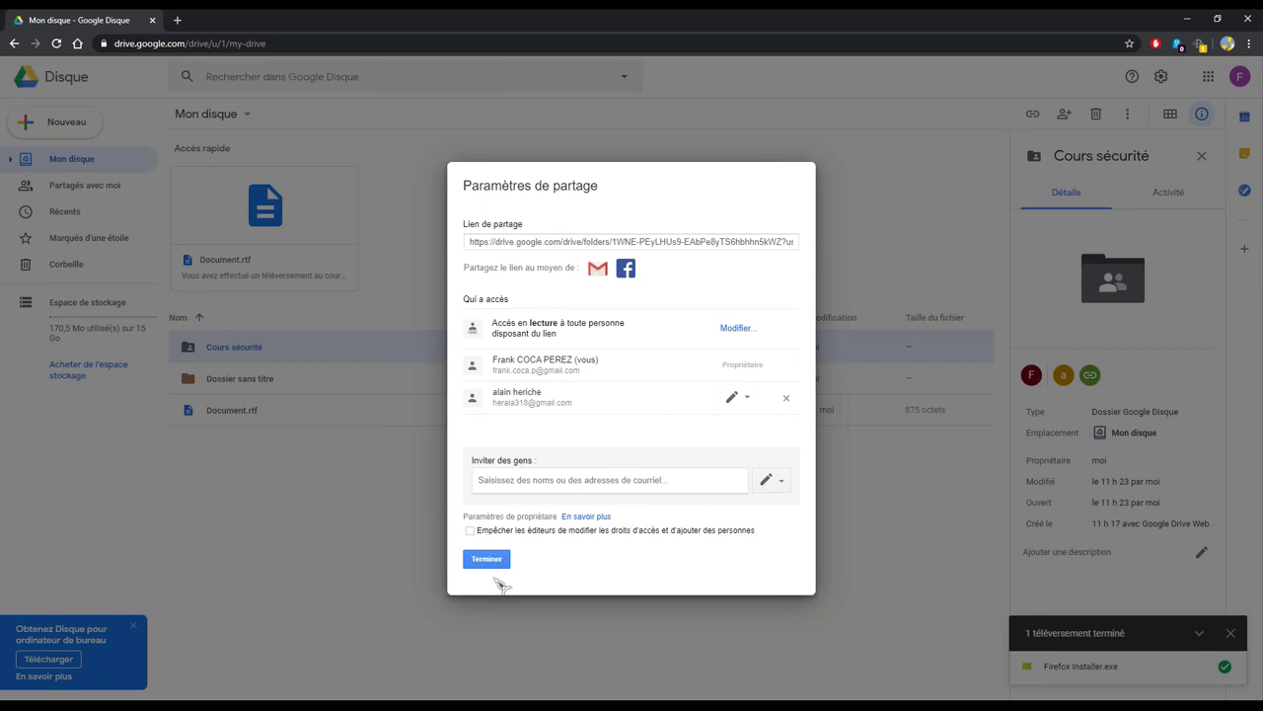
left_click(486, 559)
left_click(294, 348)
Request a share link for Cours sécurité and dismiss the upload-complete notice
right_click(292, 345)
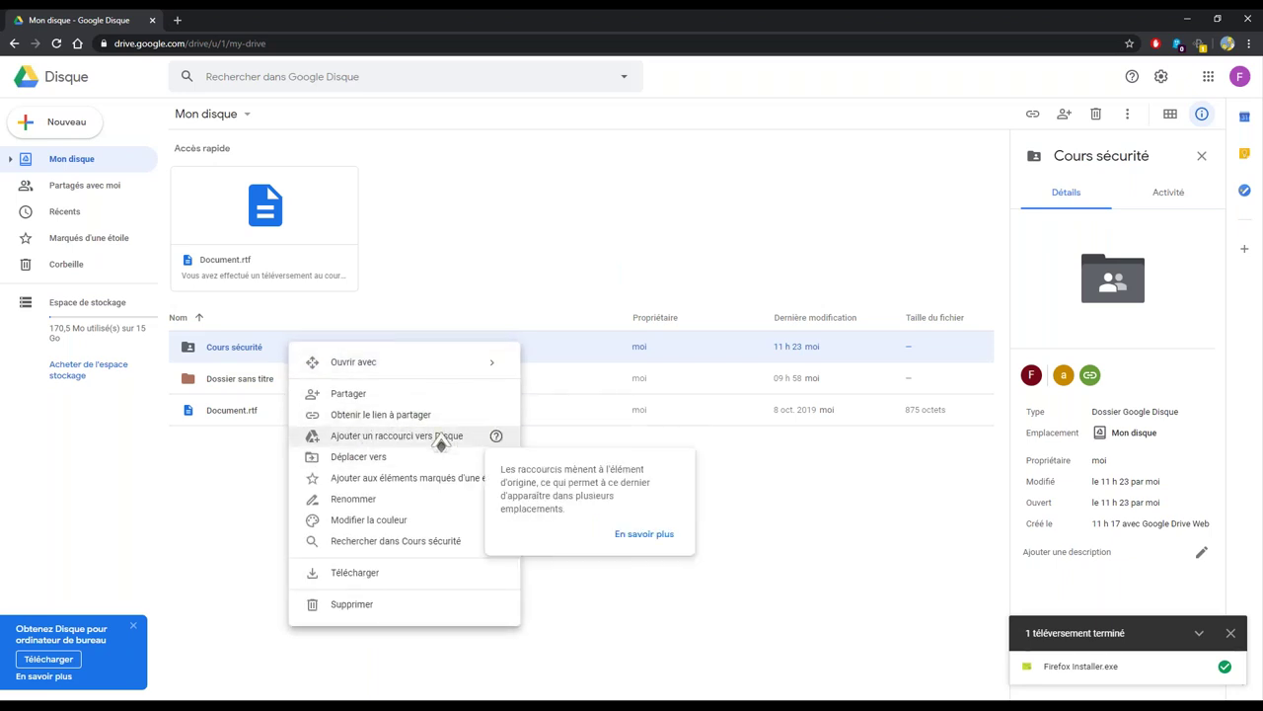
left_click(667, 486)
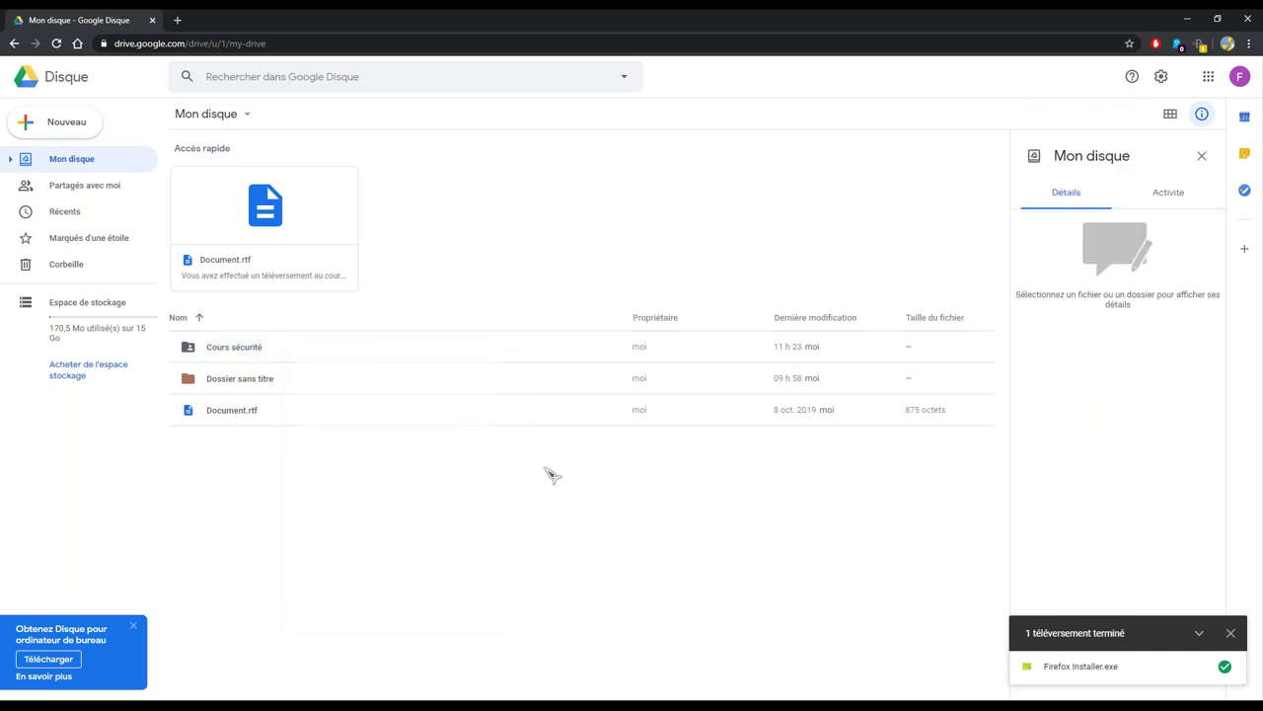
left_click(299, 359)
right_click(243, 353)
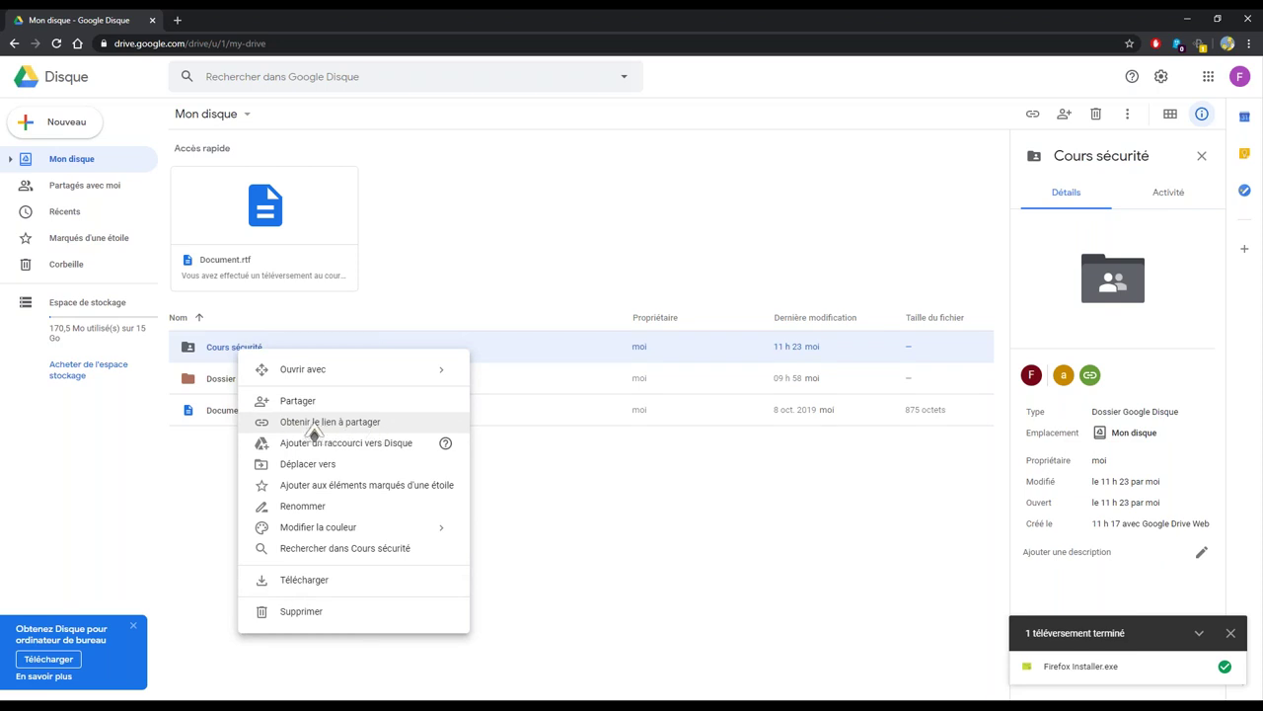
left_click(312, 424)
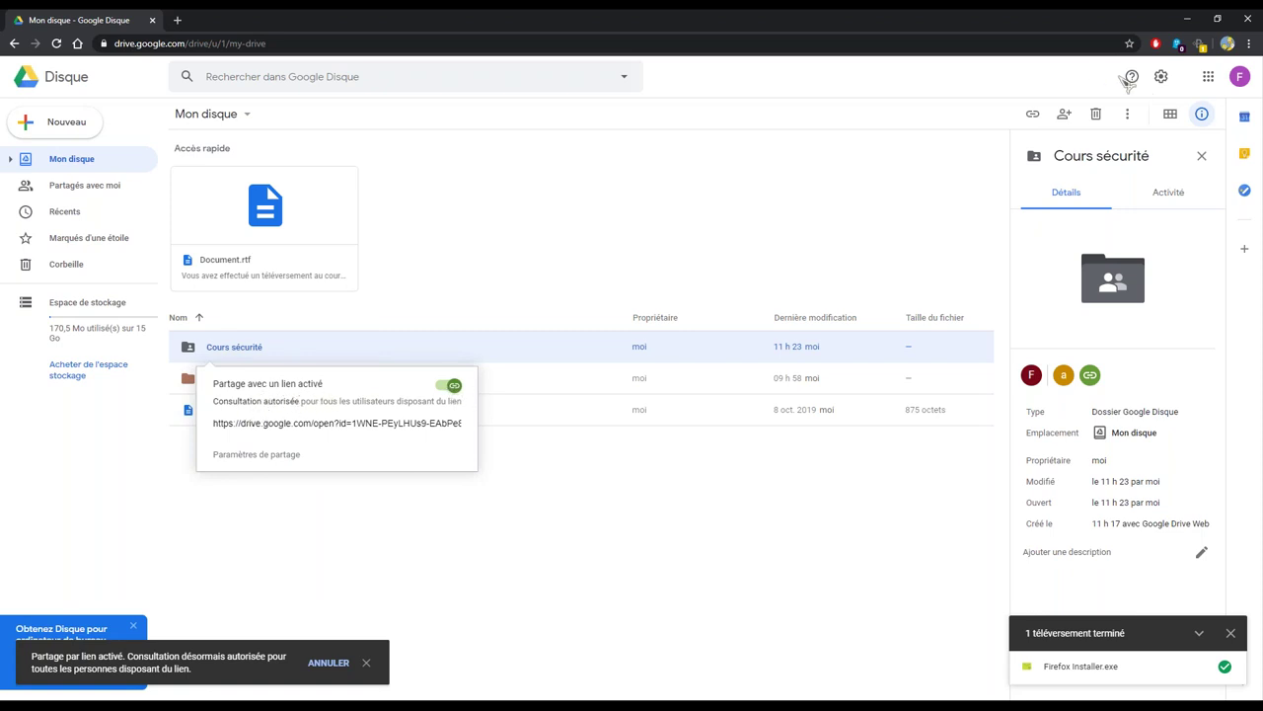
mouse_move(1094, 377)
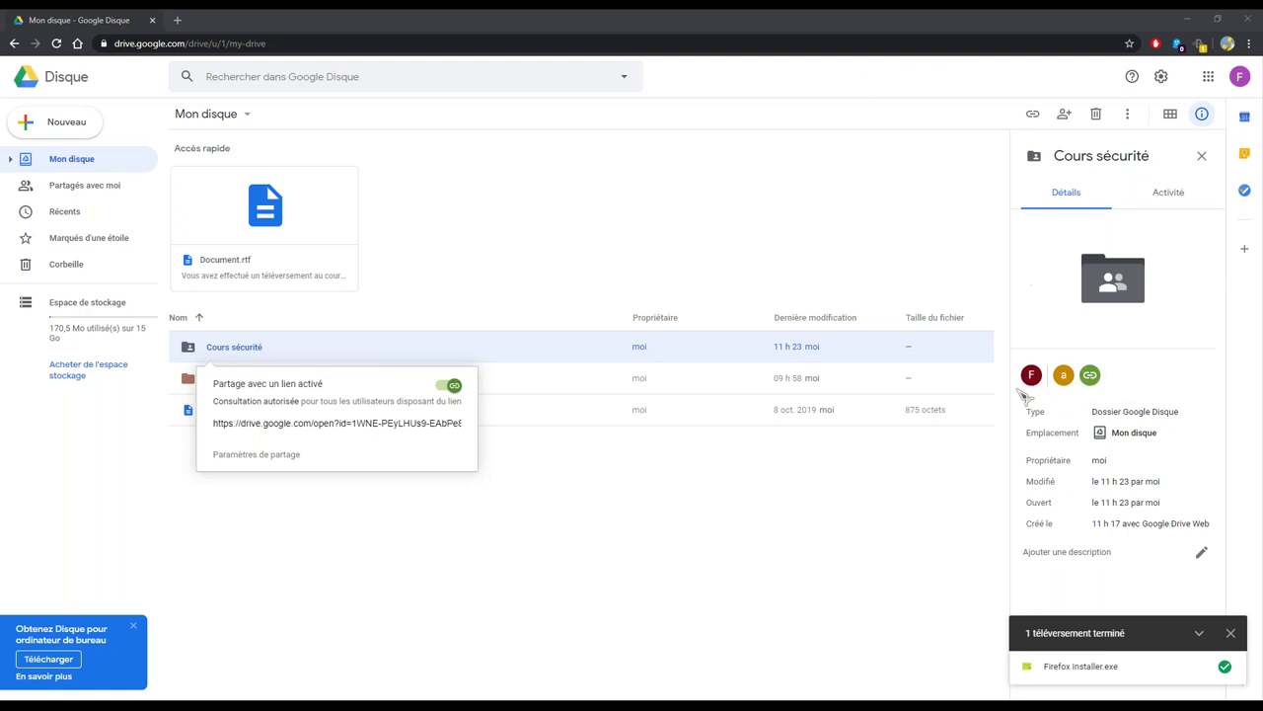
left_click(1230, 632)
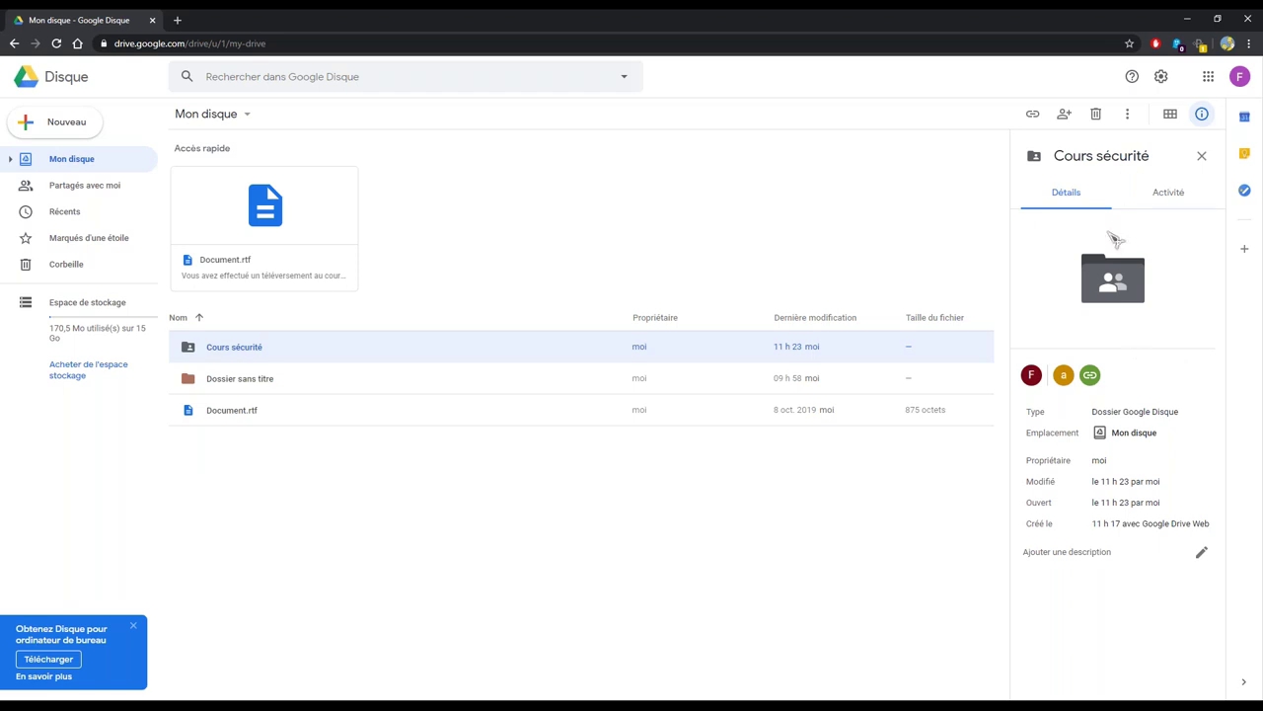
Undo the link-sharing change on Cours sécurité and reload the Drive page
mouse_move(1091, 377)
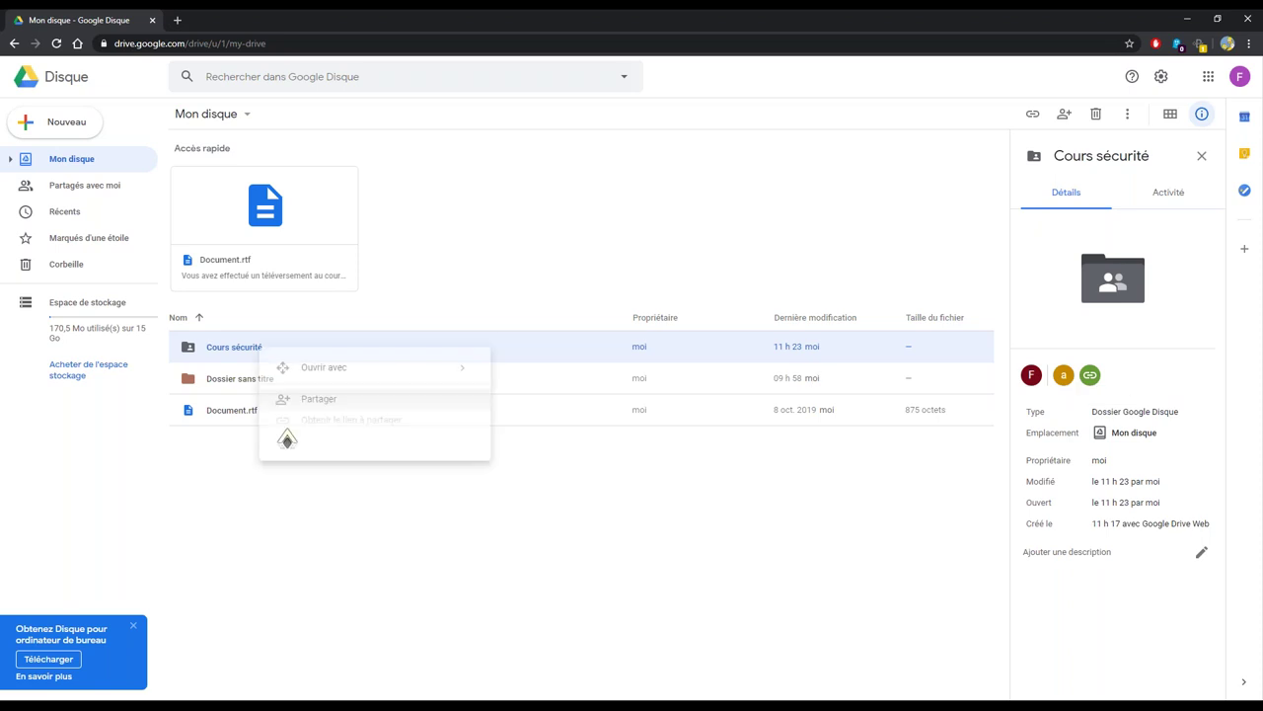
right_click(261, 354)
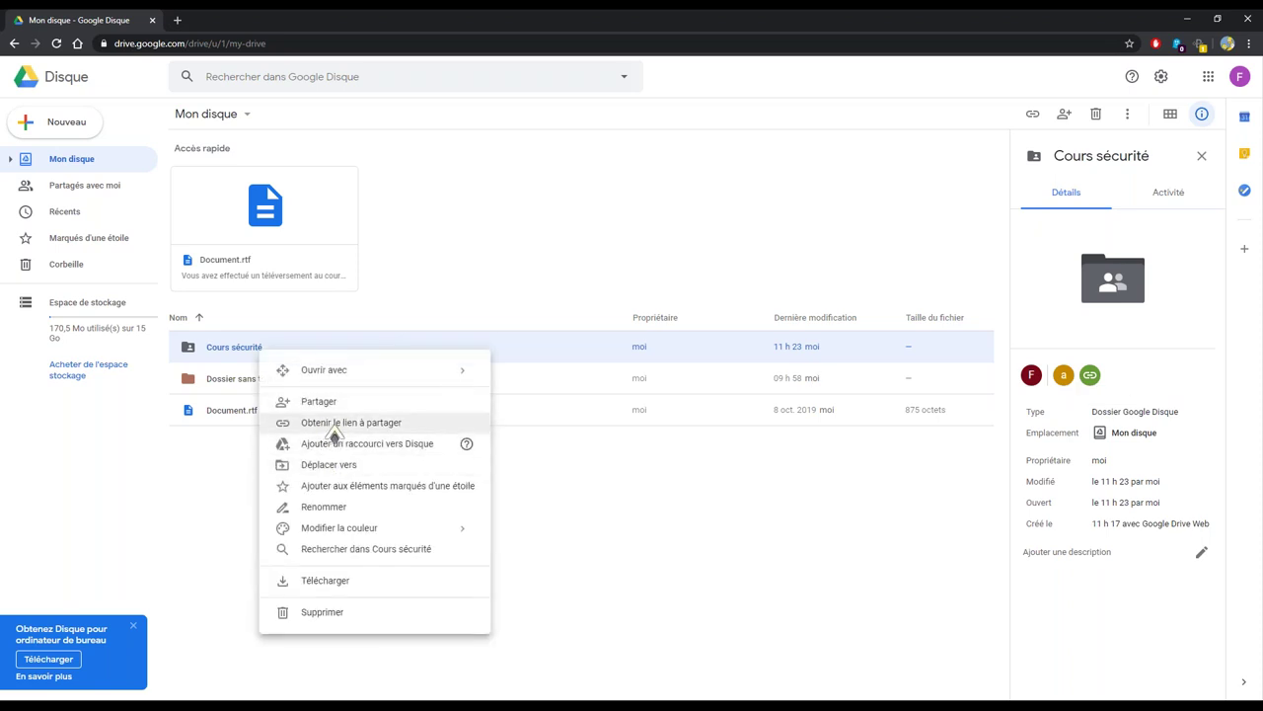
left_click(365, 433)
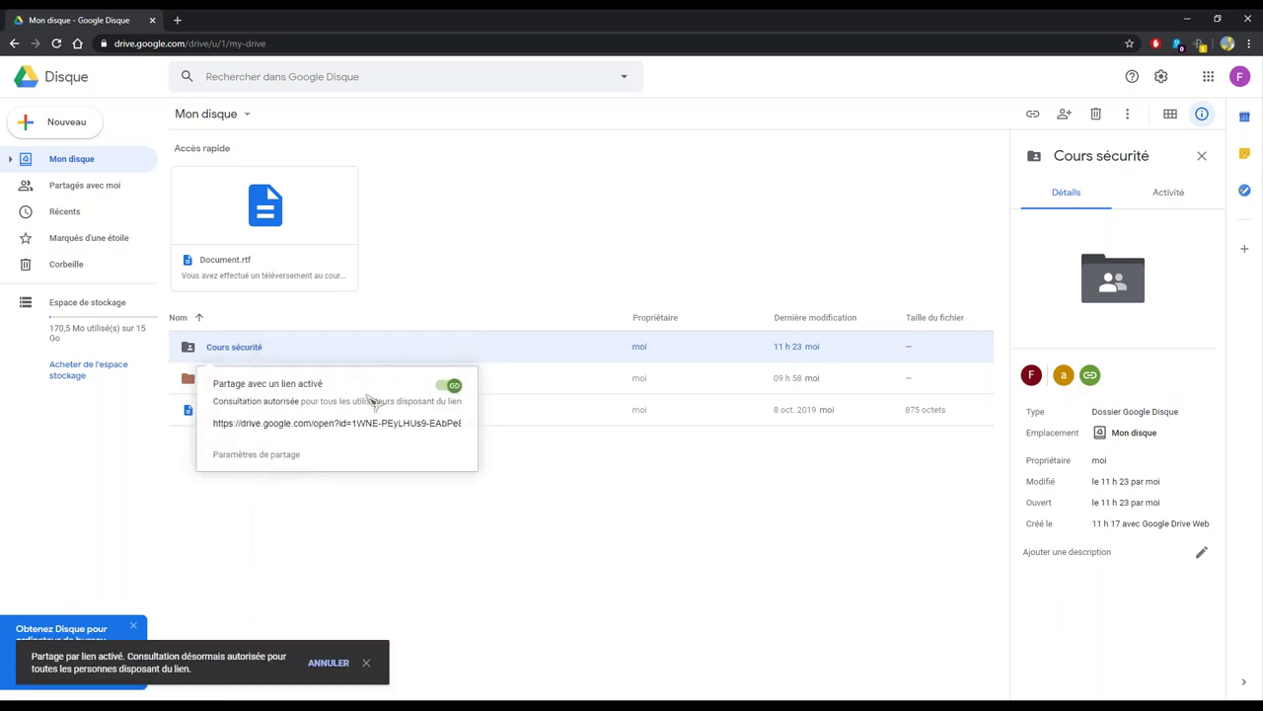
left_click_drag(247, 347, 279, 393)
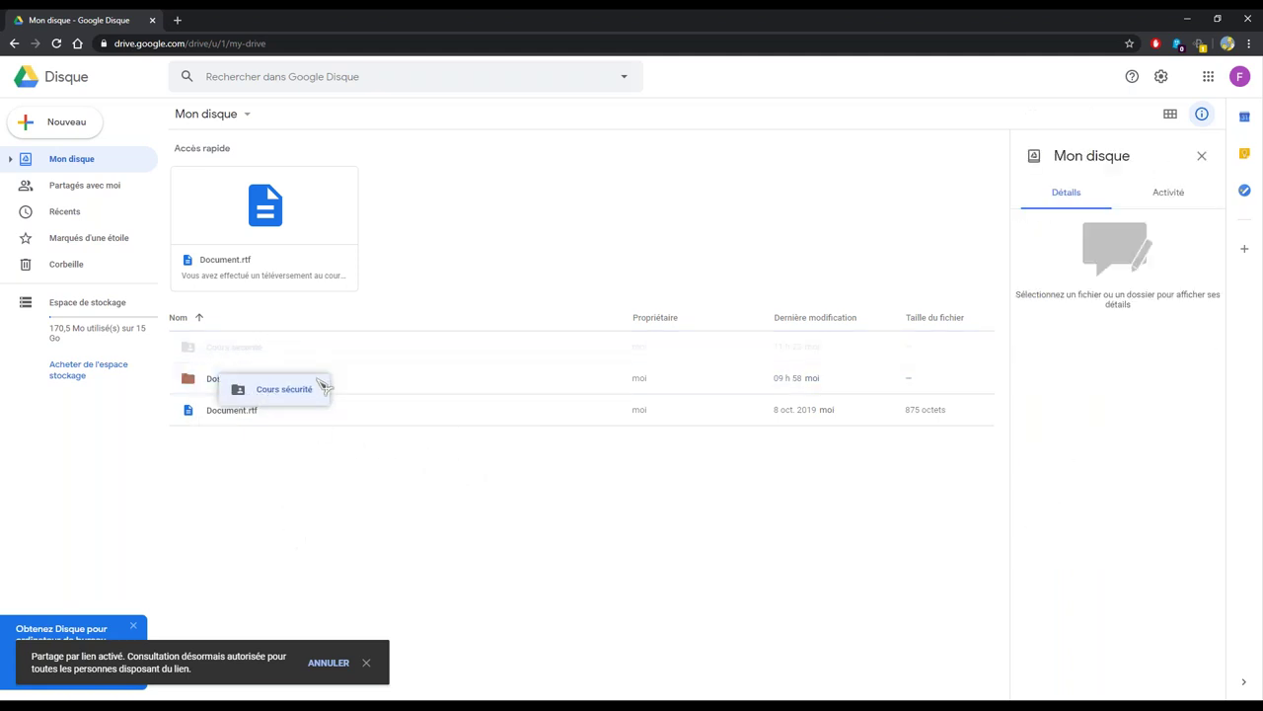
left_click(321, 662)
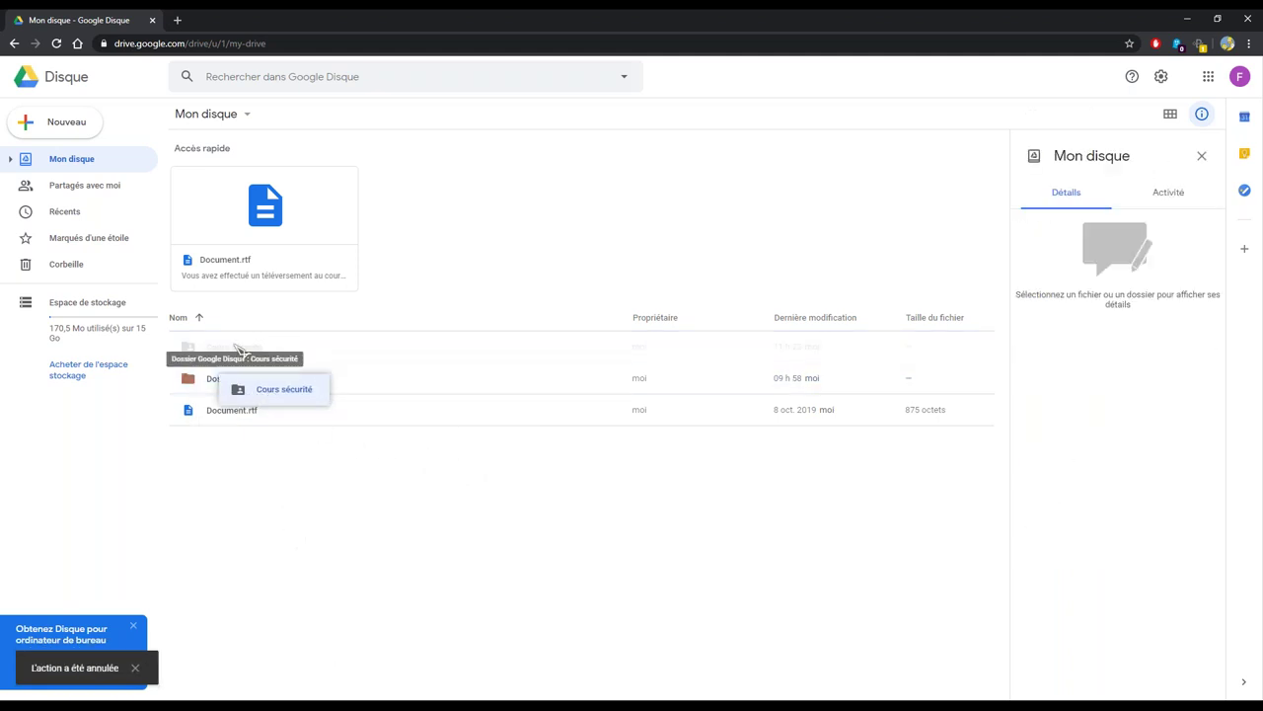
left_click(135, 671)
key("F5")
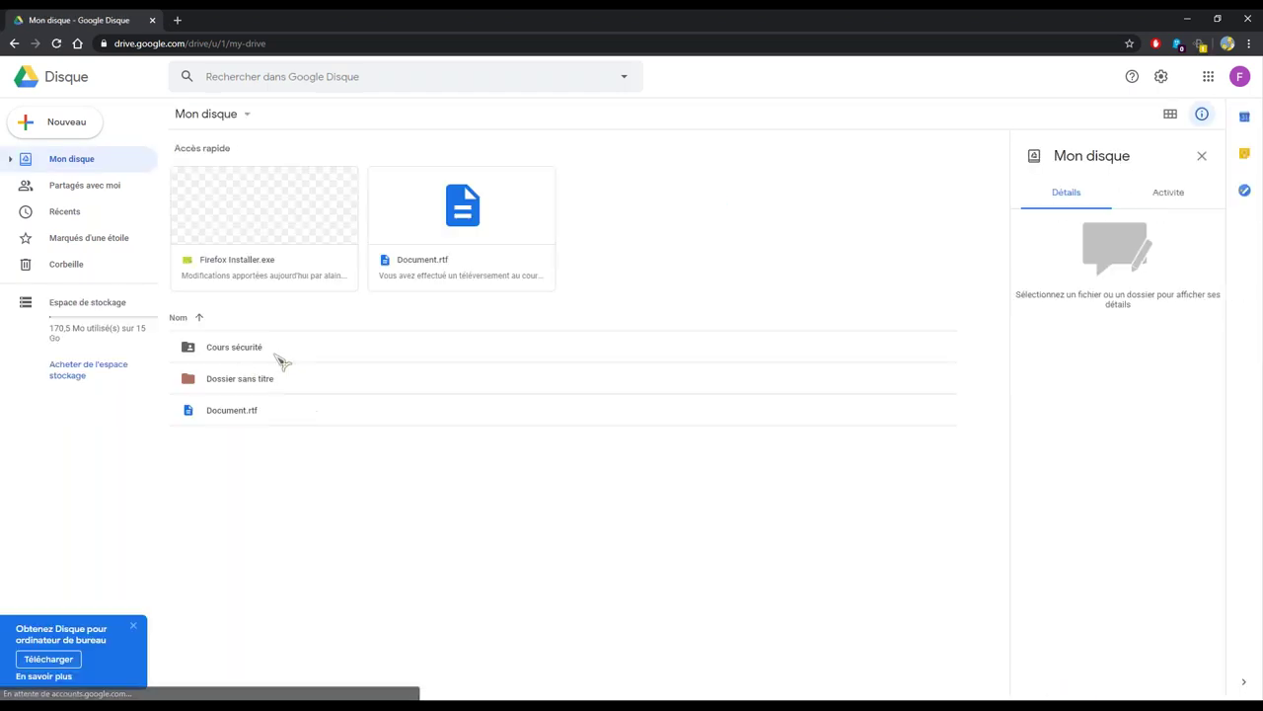
left_click(251, 352)
Turn link sharing back on for Cours sécurité and copy its share link
right_click(247, 346)
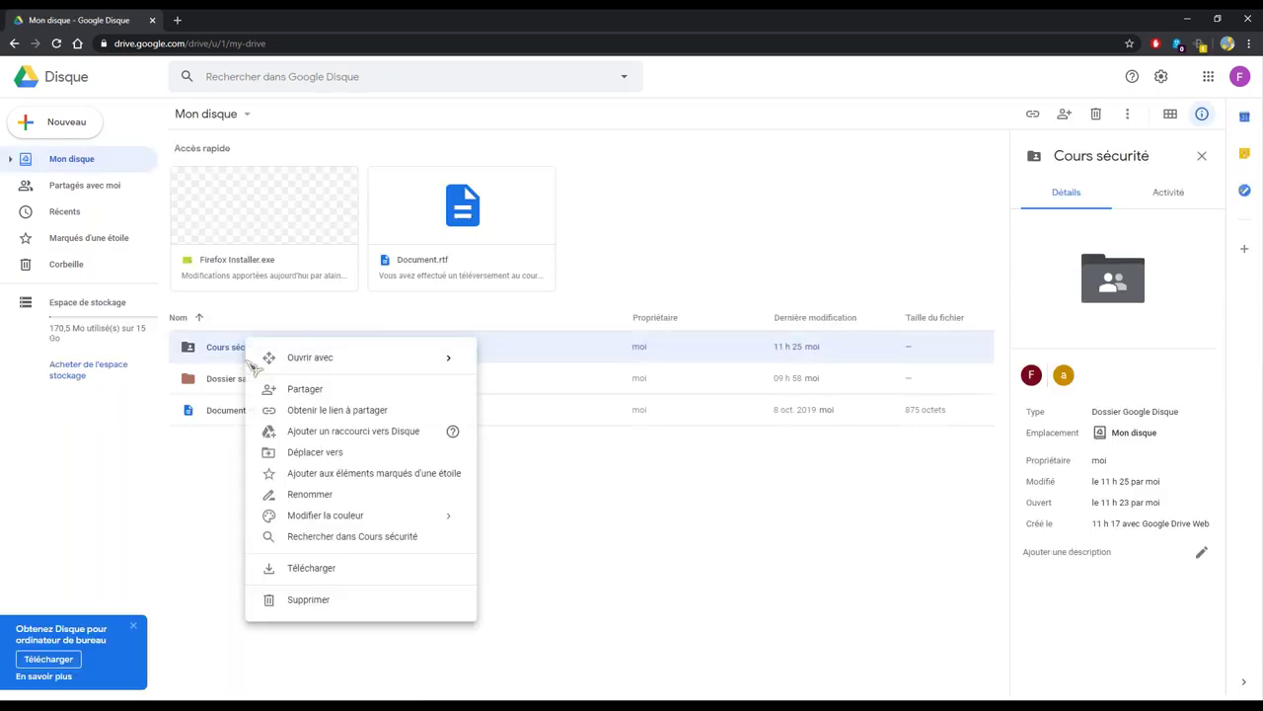
left_click(383, 414)
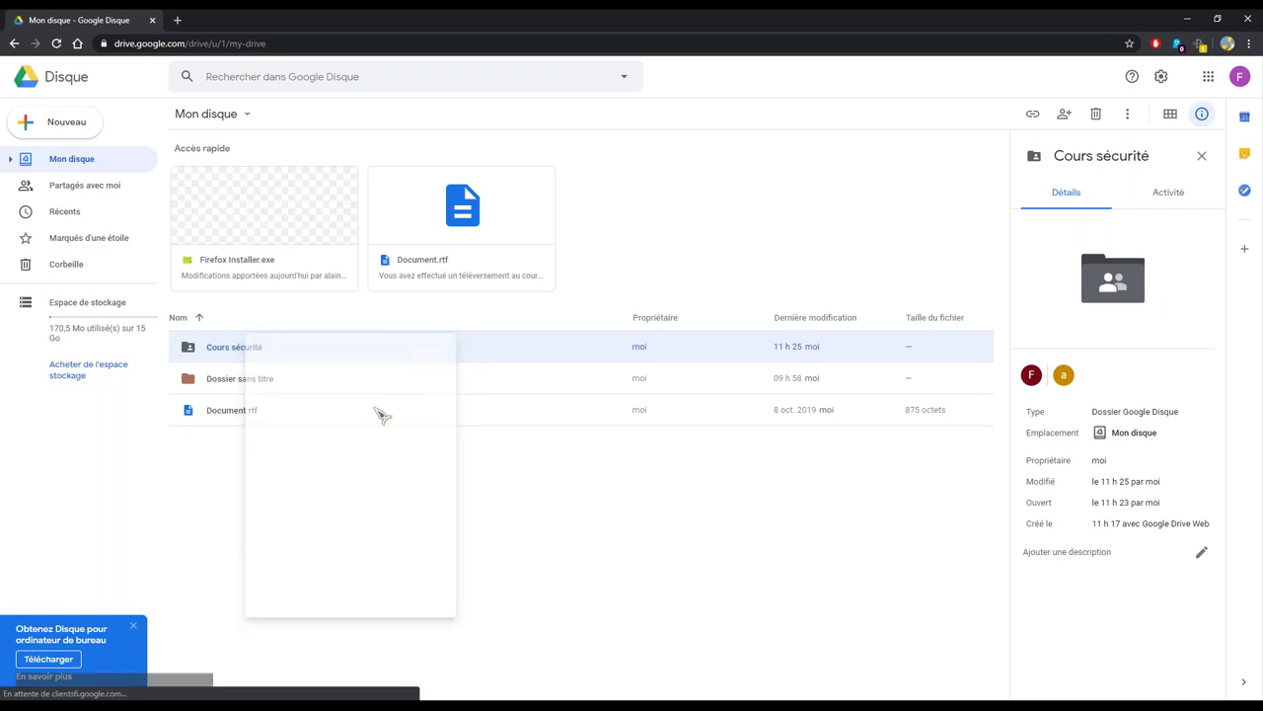
right_click(253, 363)
left_click(306, 424)
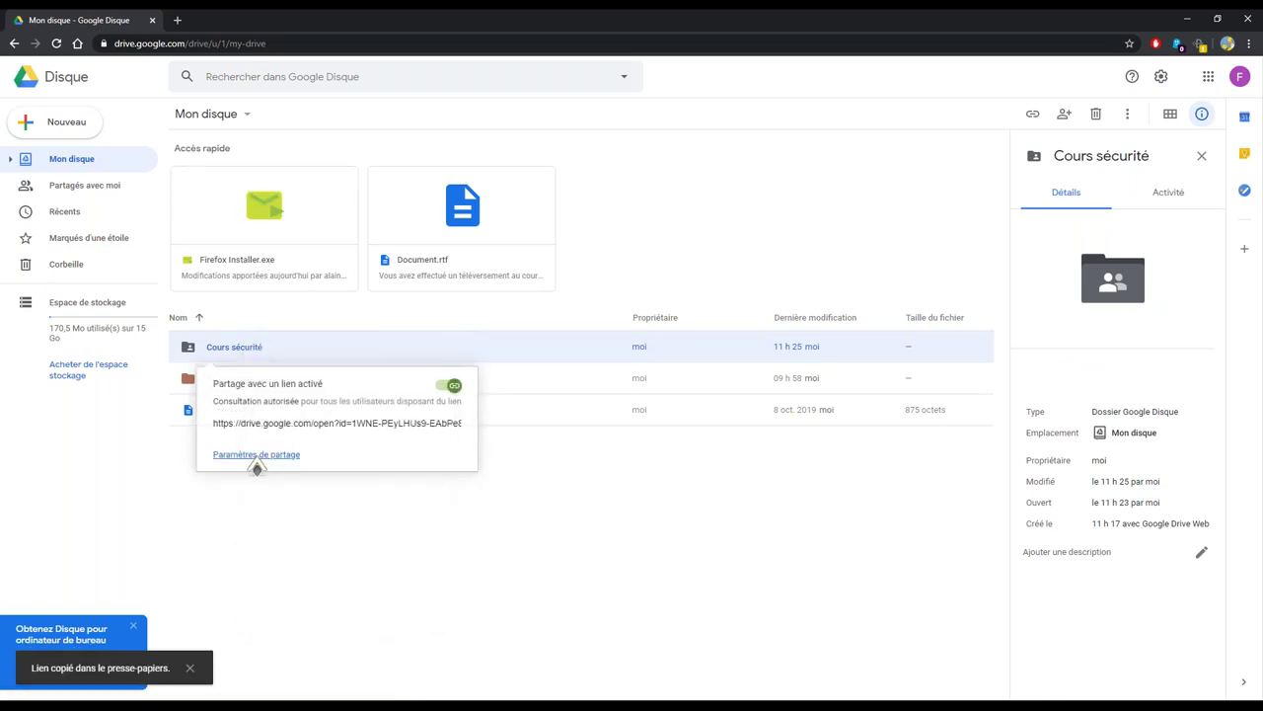
left_click(227, 431)
right_click(227, 432)
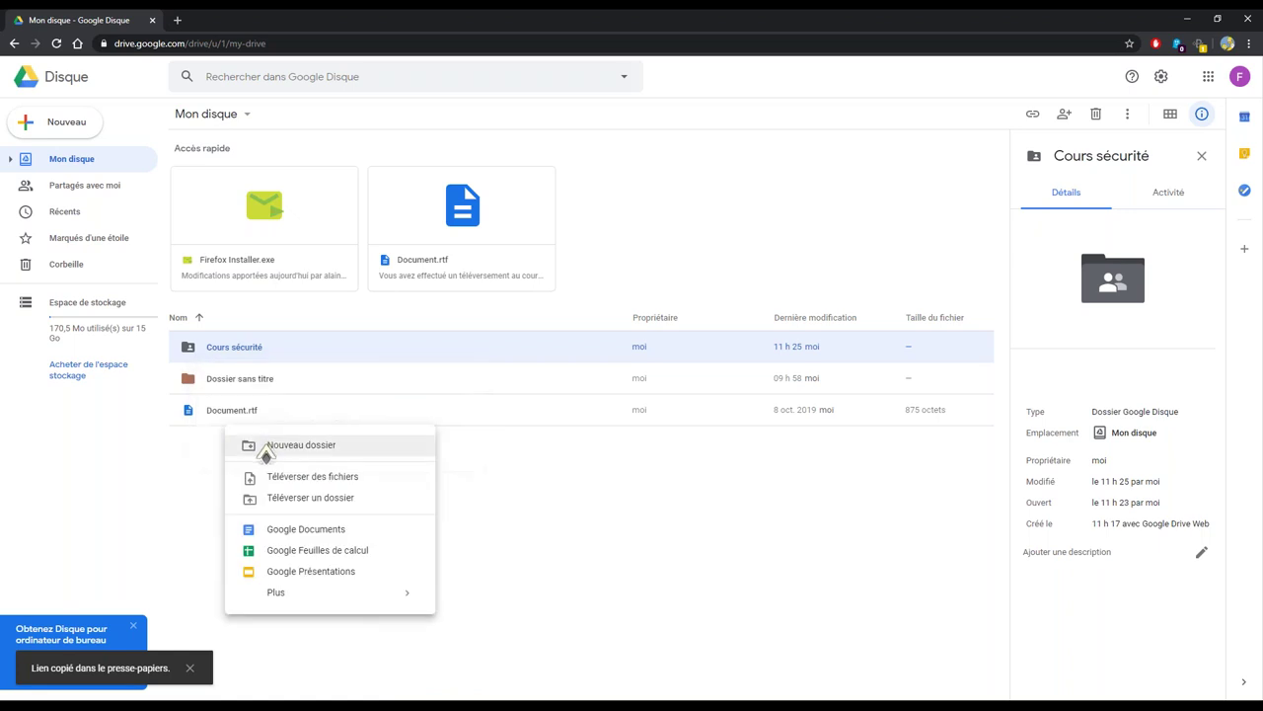
left_click(255, 355)
Bring up the Cours sécurité share link card again
right_click(257, 352)
left_click(330, 436)
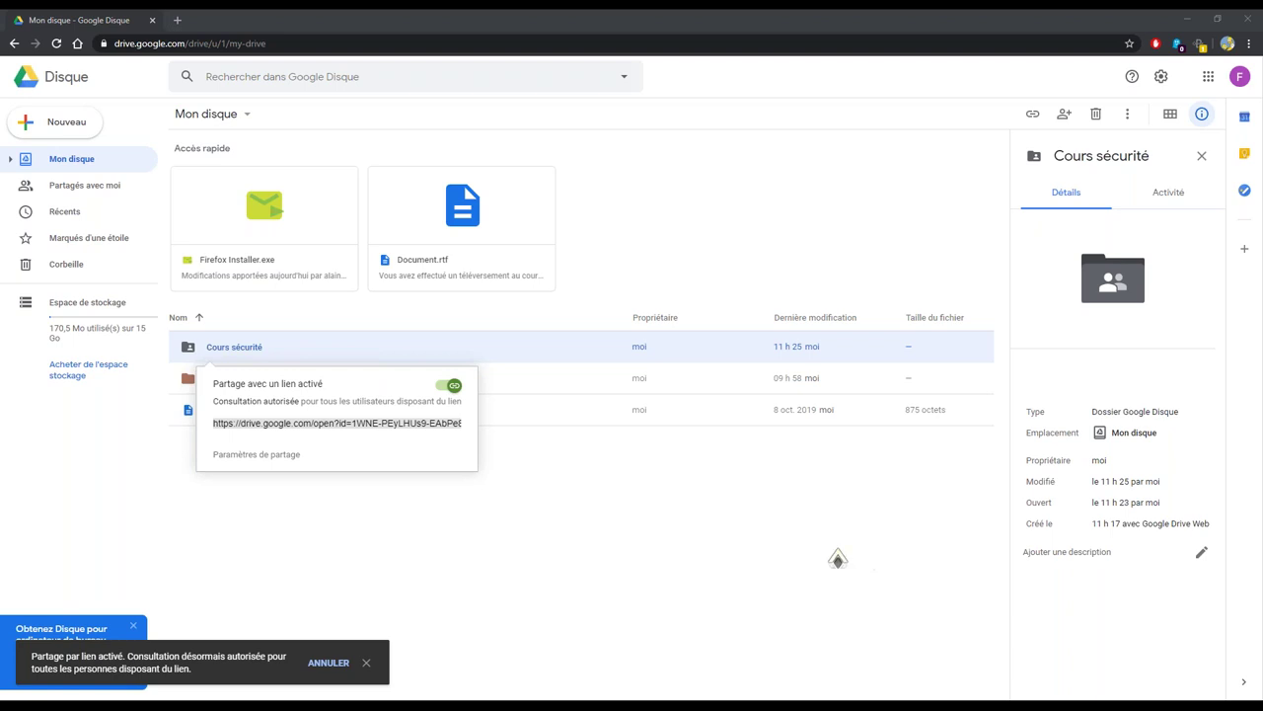
left_click(232, 353)
right_click(238, 350)
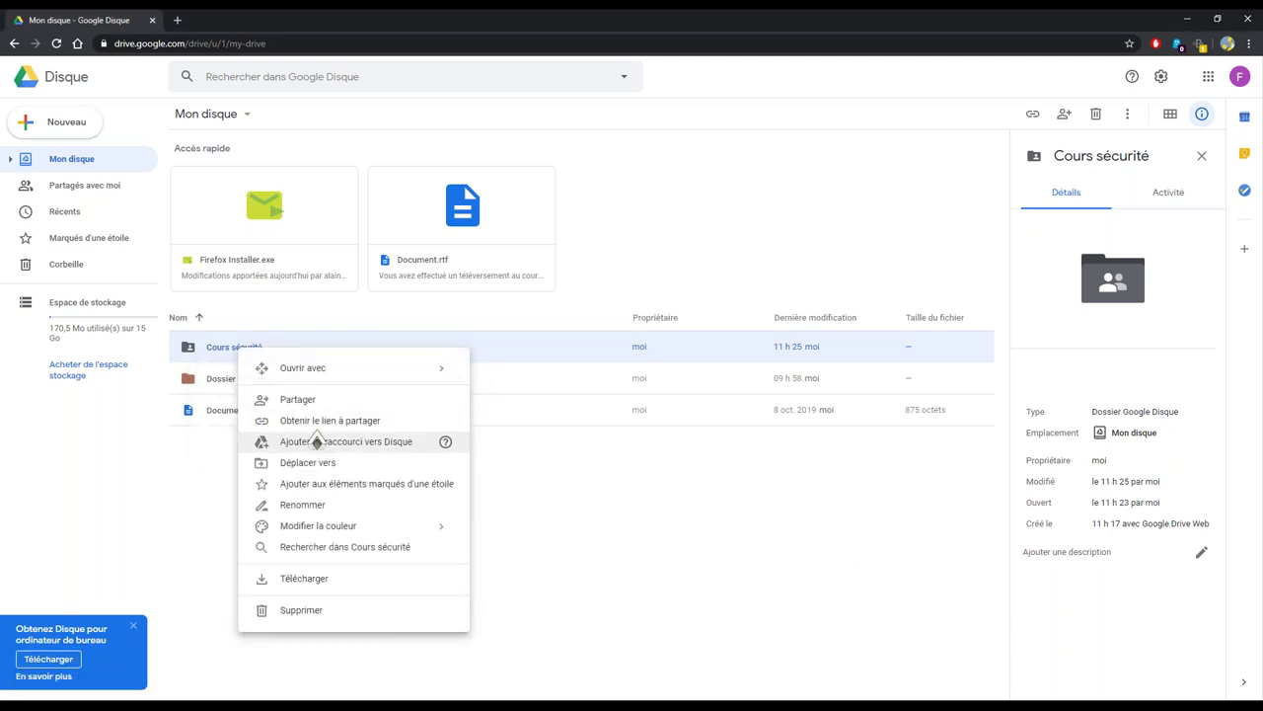
left_click(338, 424)
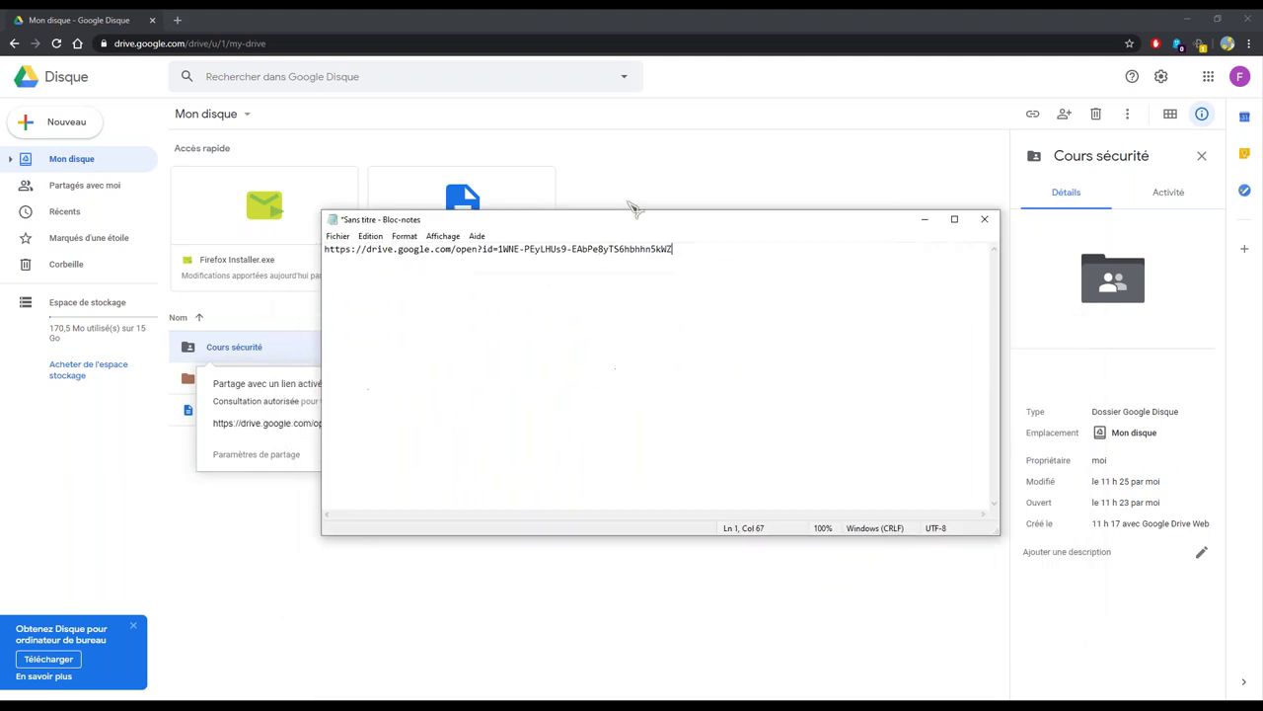
Move the Notepad note to the top-left corner, shrink it, and return to the Drive list
left_click_drag(755, 190, 486, 87)
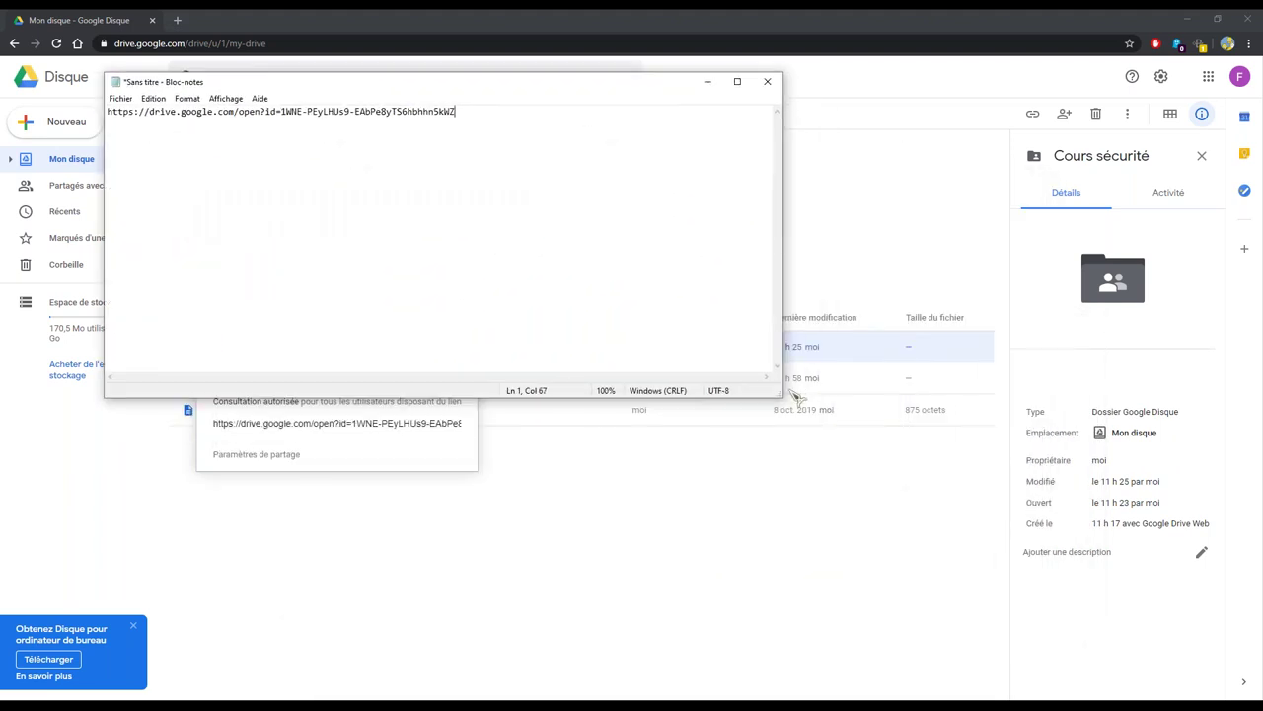
left_click_drag(773, 392, 503, 164)
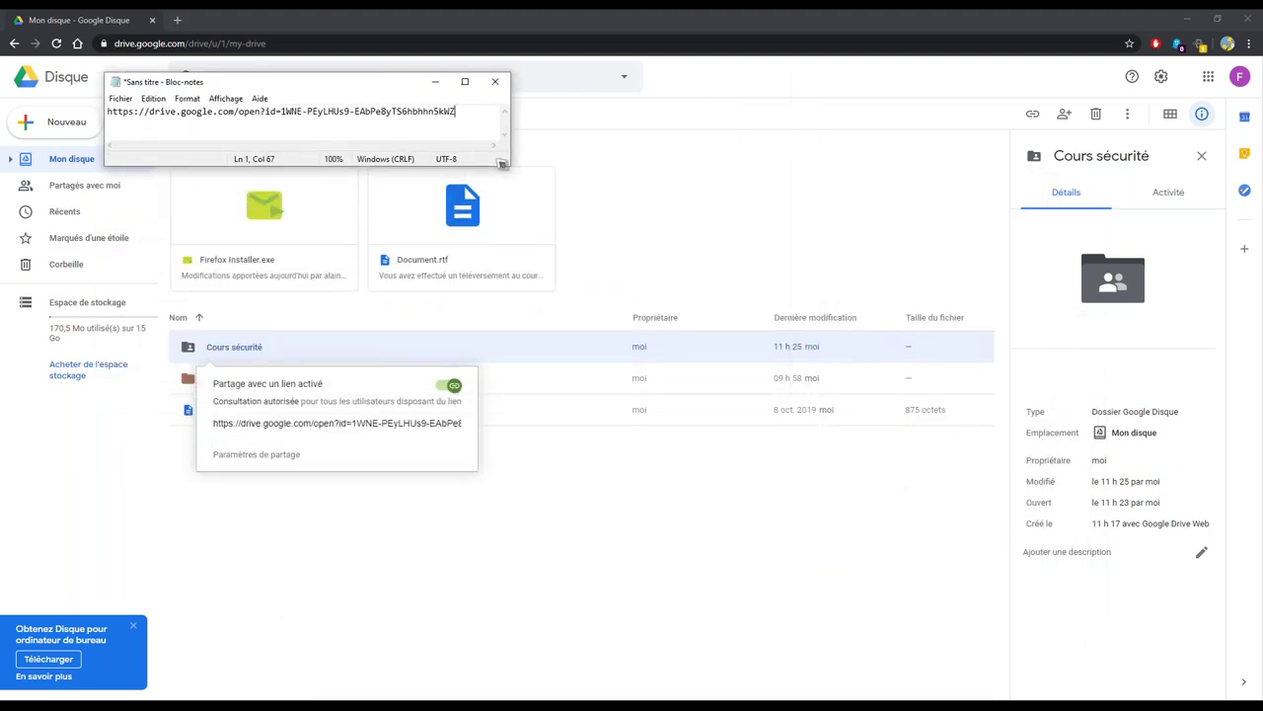
left_click(240, 345)
Redisplay the Cours sécurité link card and select the full share URL line in the Notepad note
right_click(260, 347)
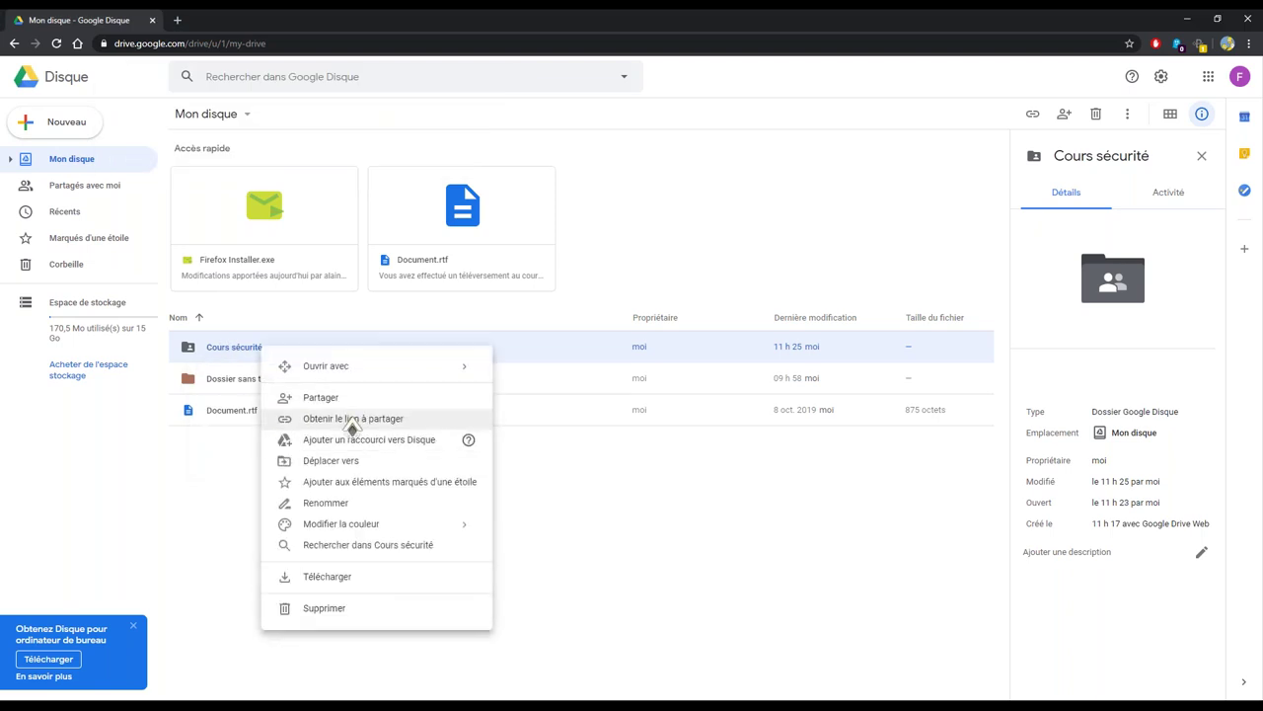
left_click(363, 424)
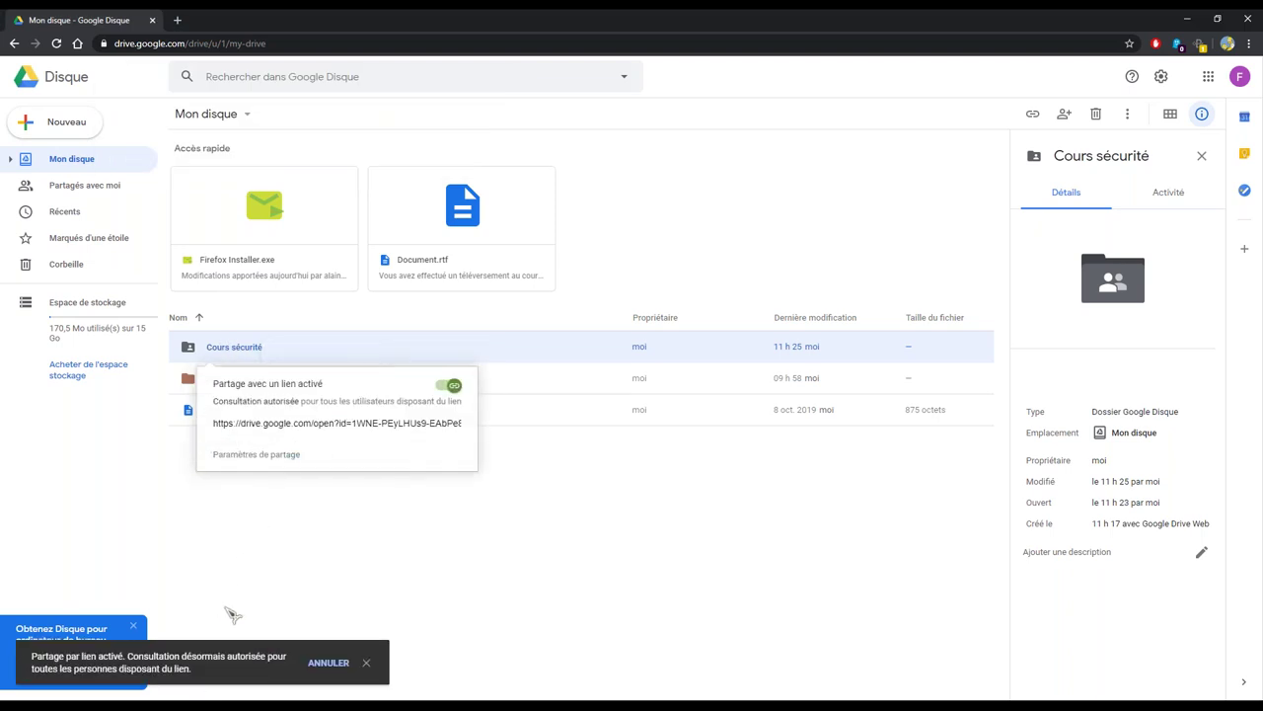
key("alt+Tab")
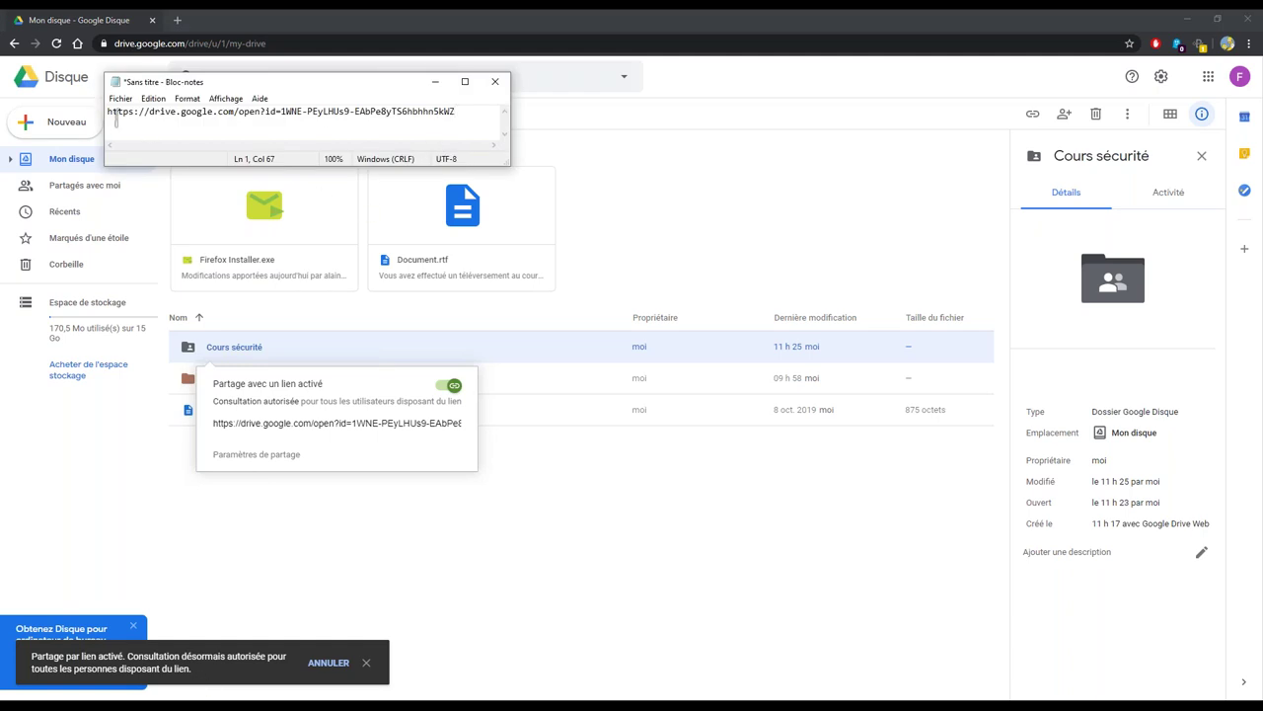
left_click_drag(121, 116, 478, 116)
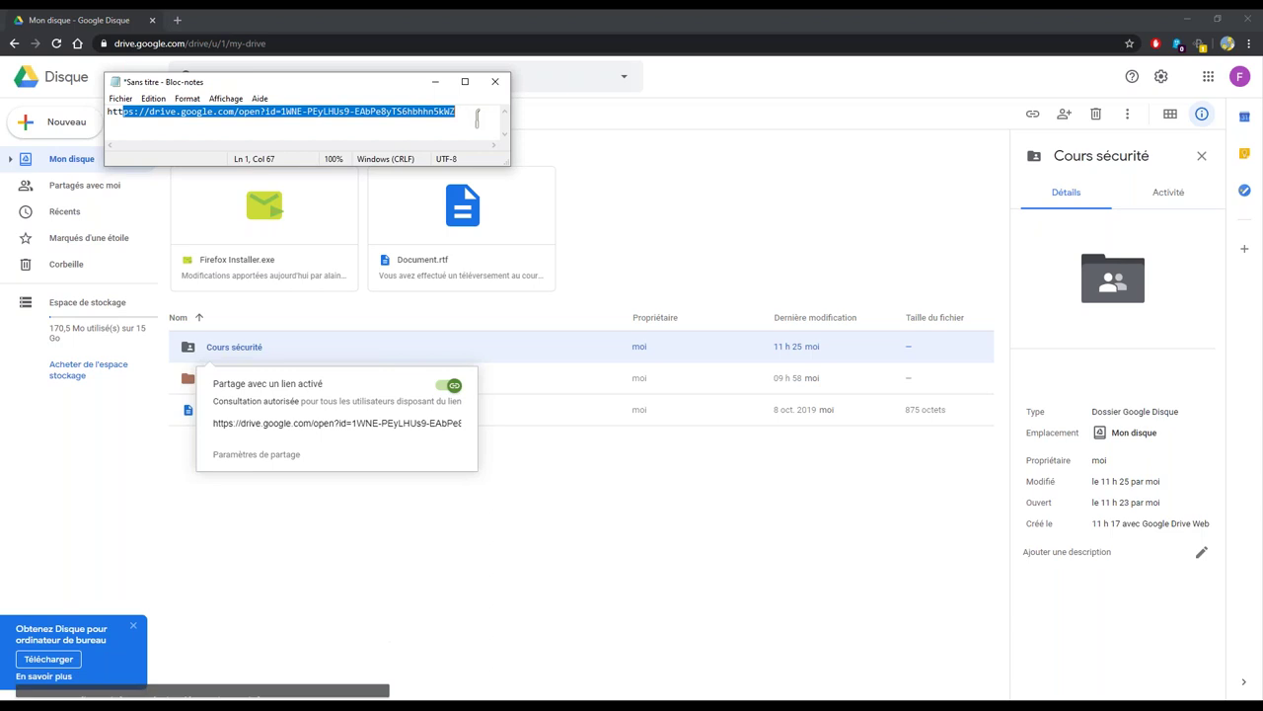
left_click(478, 117)
left_click_drag(123, 117, 518, 109)
left_click(460, 116)
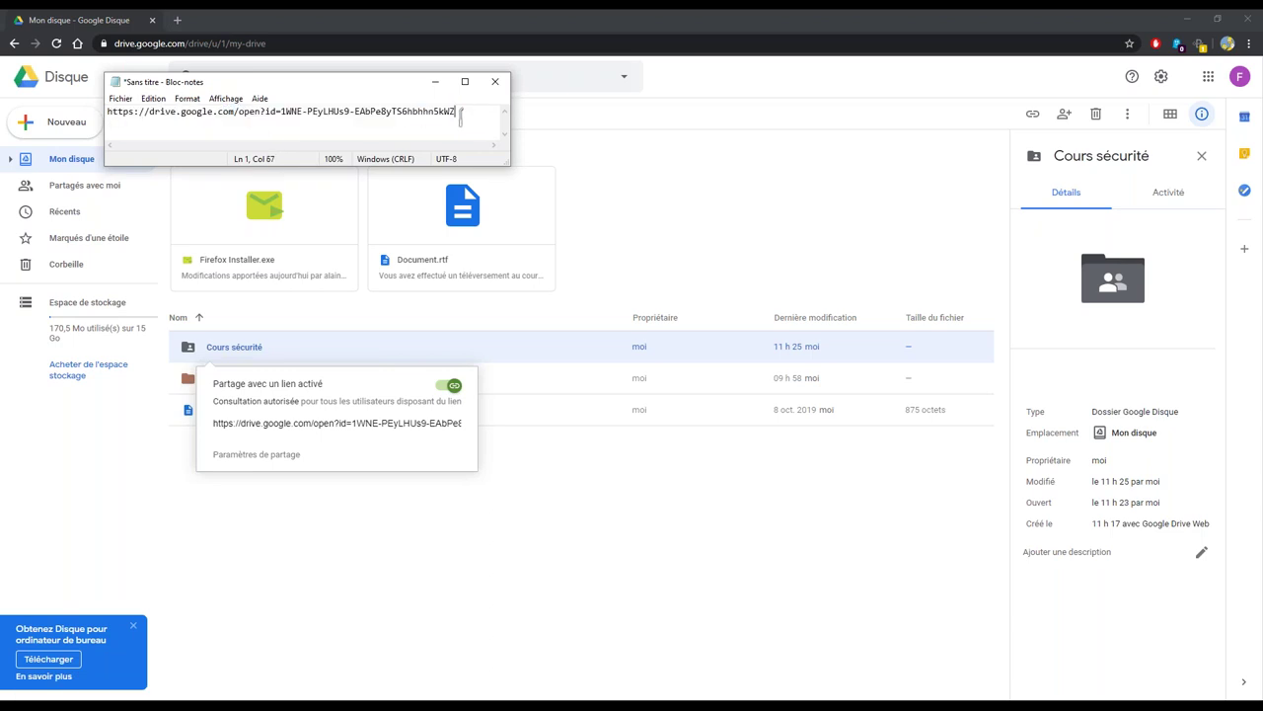
left_click(1165, 554)
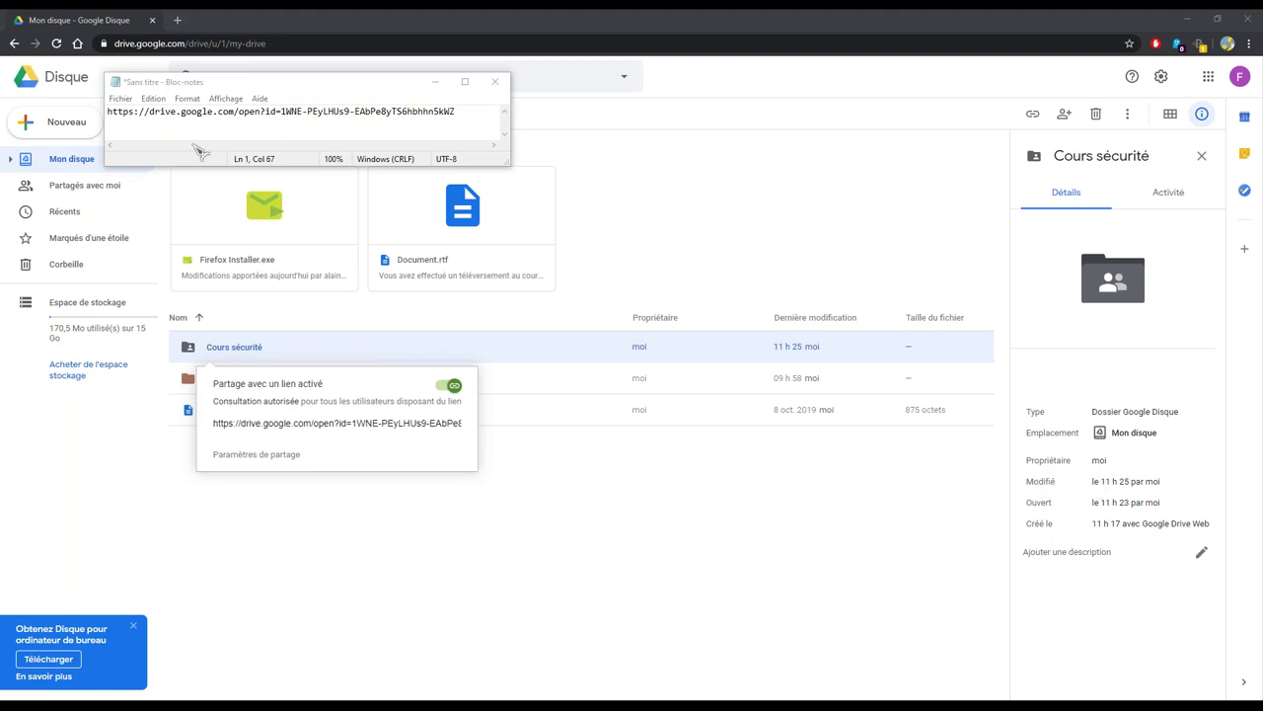
left_click(409, 87)
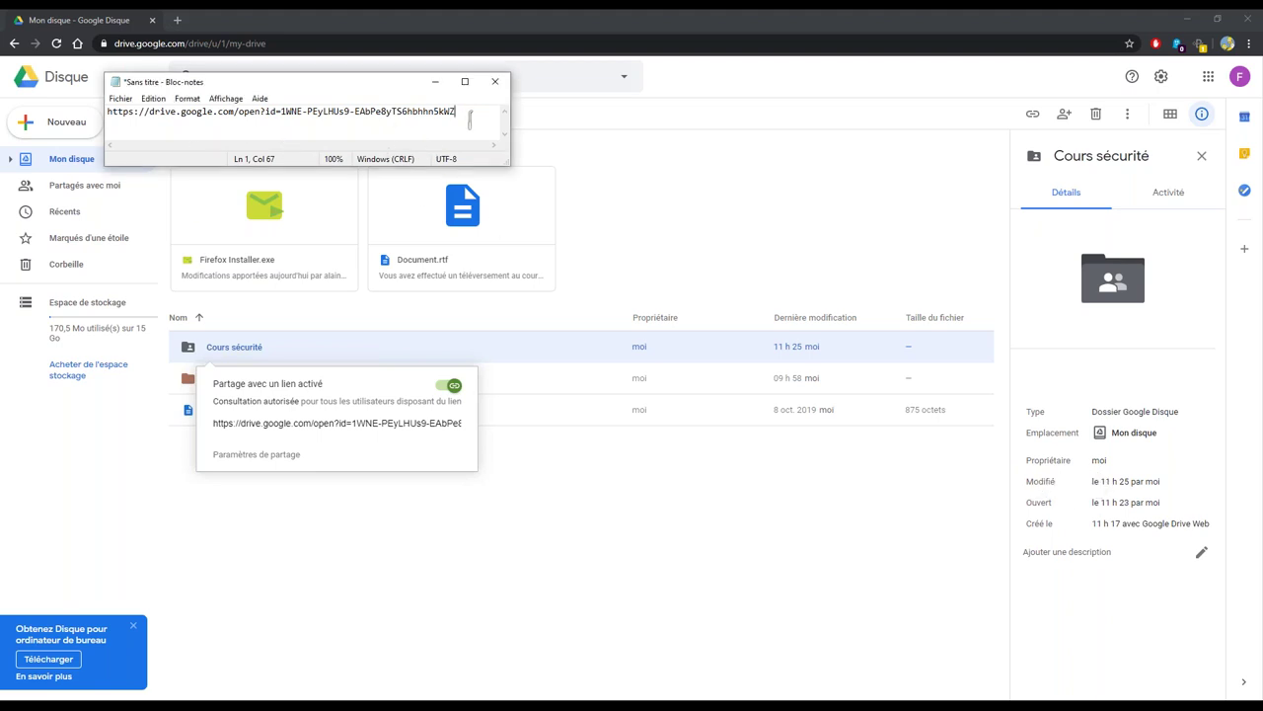
left_click_drag(456, 112, 47, 133)
key("ctrl+c")
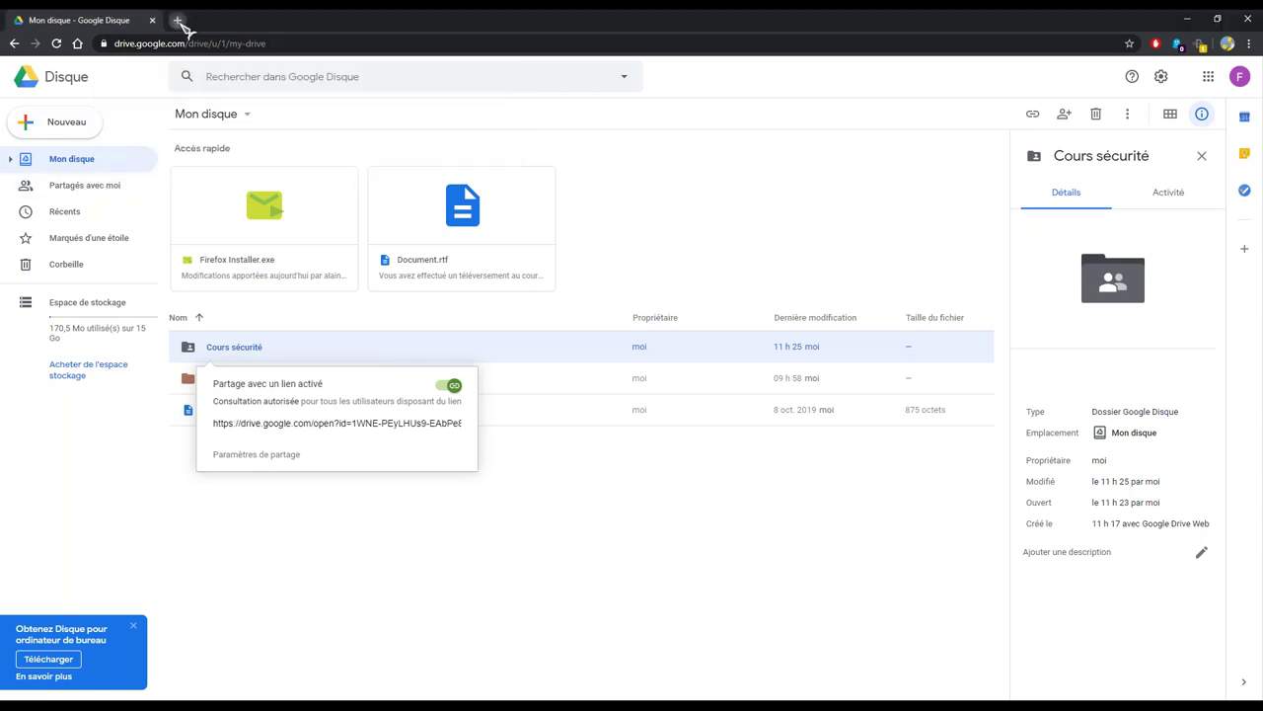
left_click(178, 19)
Paste the Cours sécurité share link into the new tab's address bar and load it
key("ctrl+v")
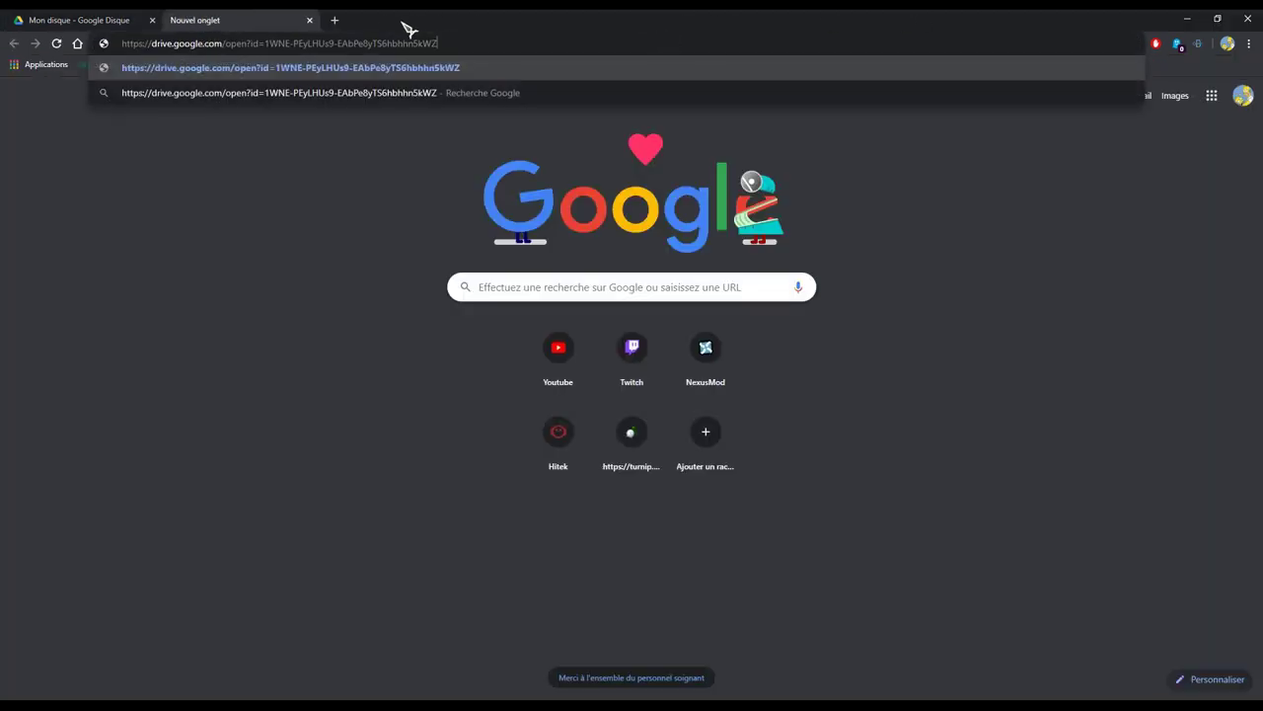
key("Return")
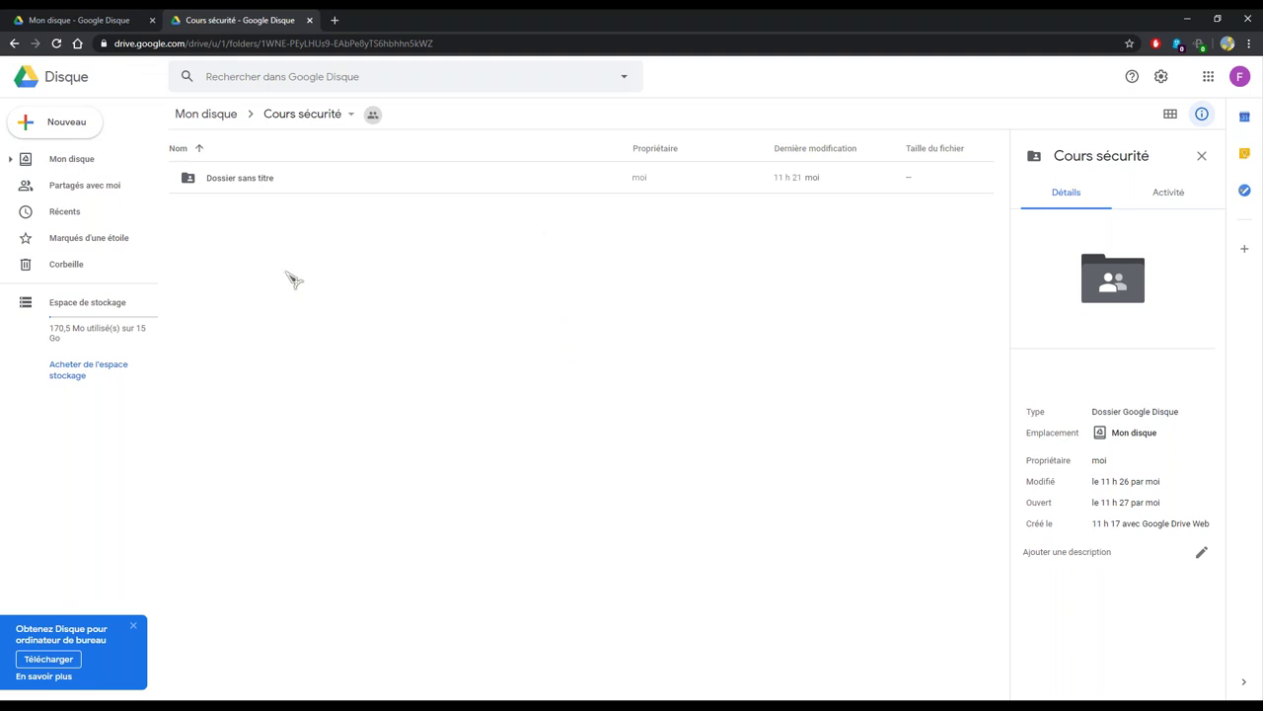
Select the Dossier sans titre subfolder and look over its actions menu
left_click(223, 181)
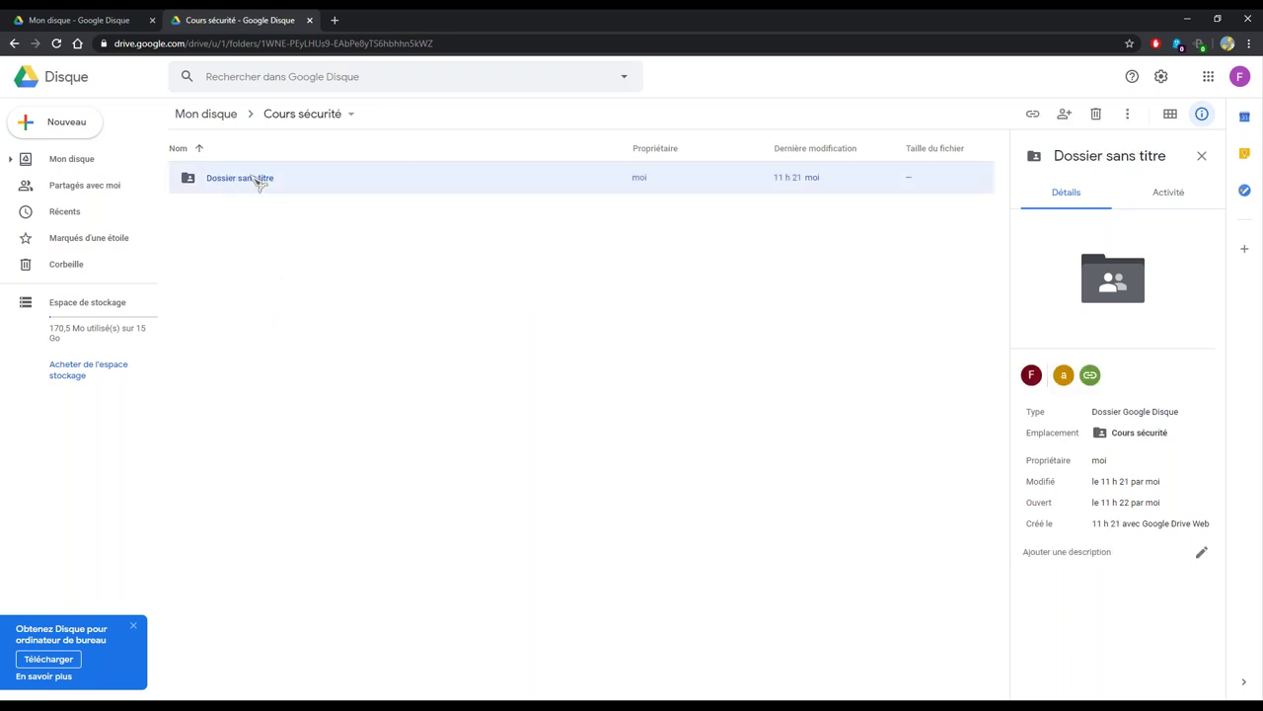
right_click(245, 186)
left_click(200, 226)
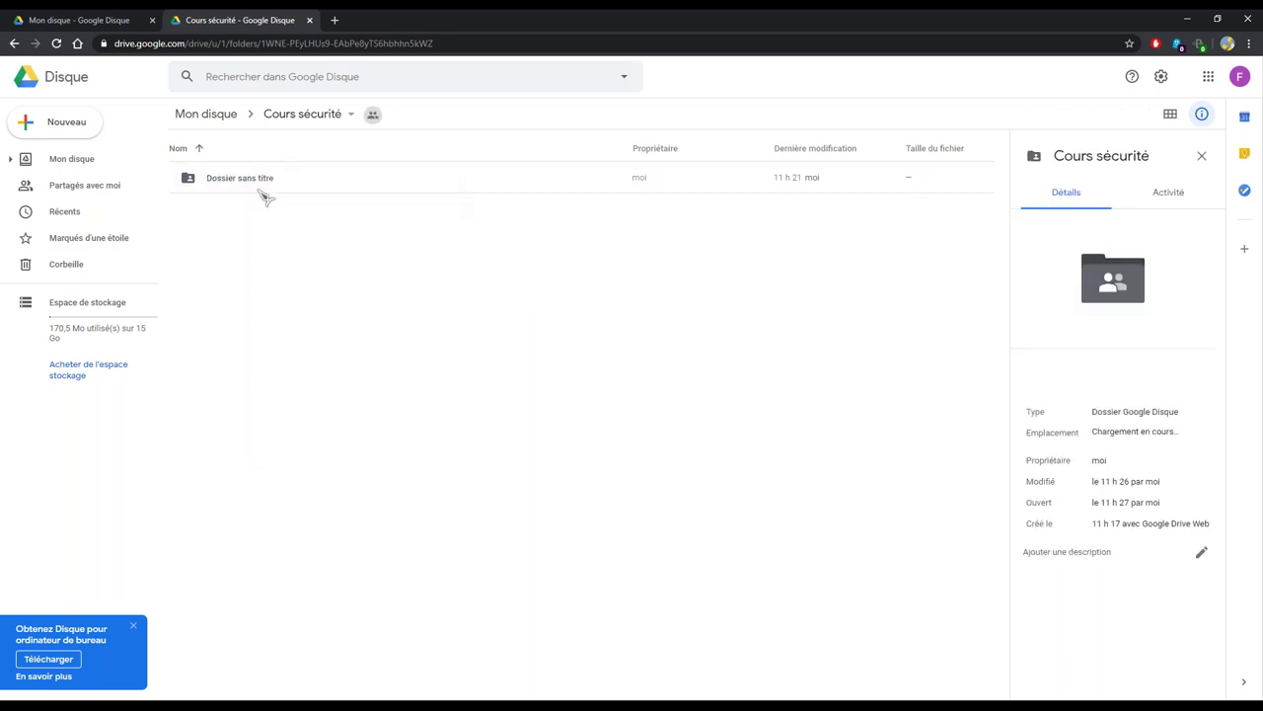
left_click(241, 185)
right_click(240, 184)
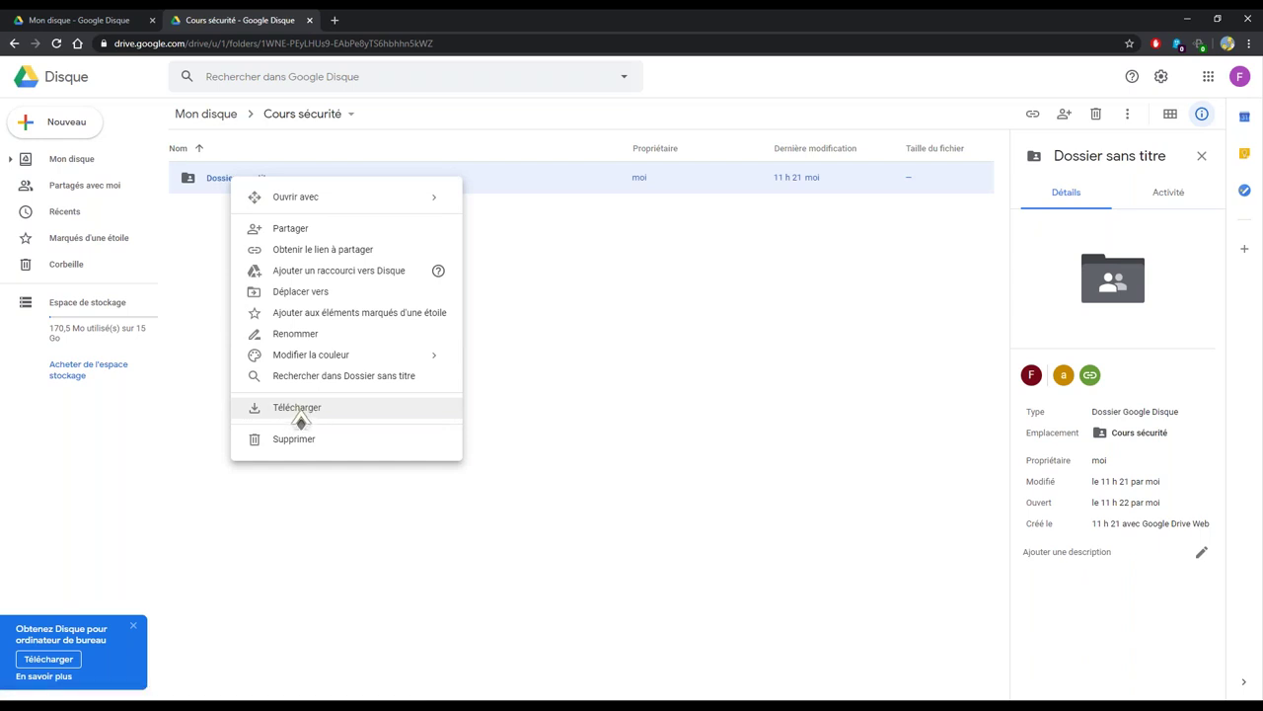
left_click(460, 279)
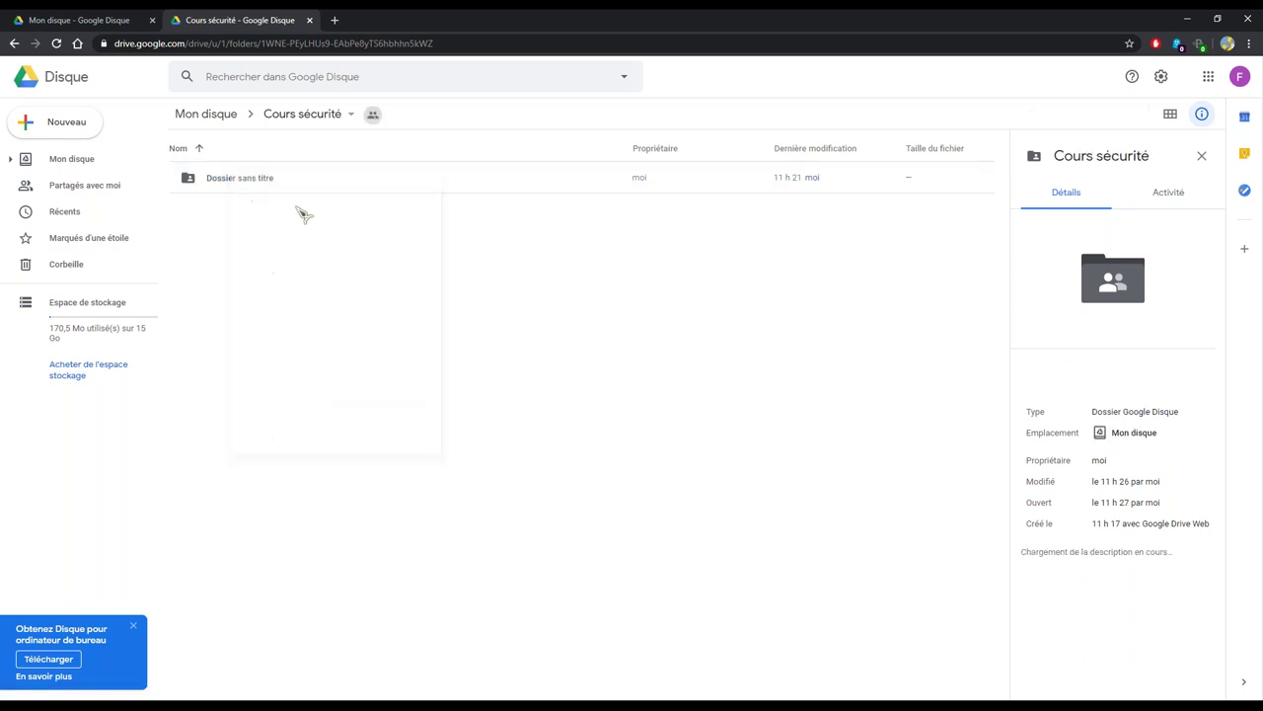
Open Dossier sans titre, inspect Firefox Installer.exe and its actions, then return to the Mon disque tab
double_click(205, 188)
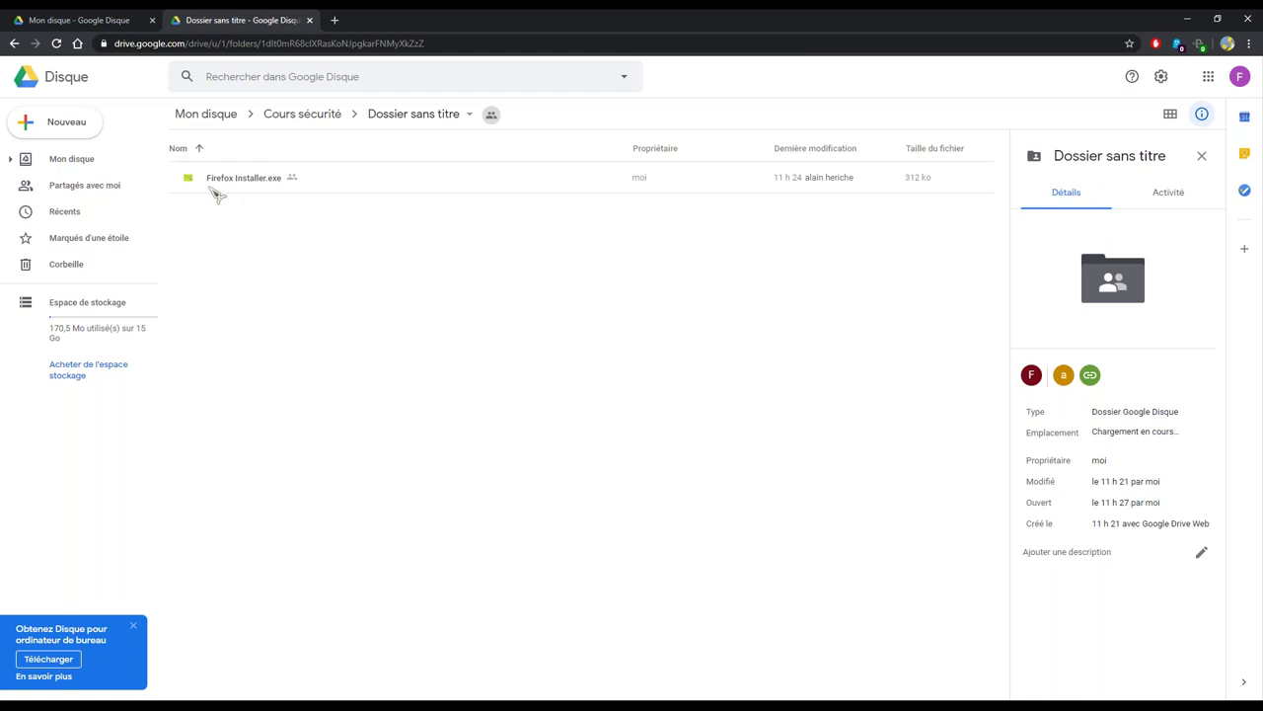
left_click(239, 191)
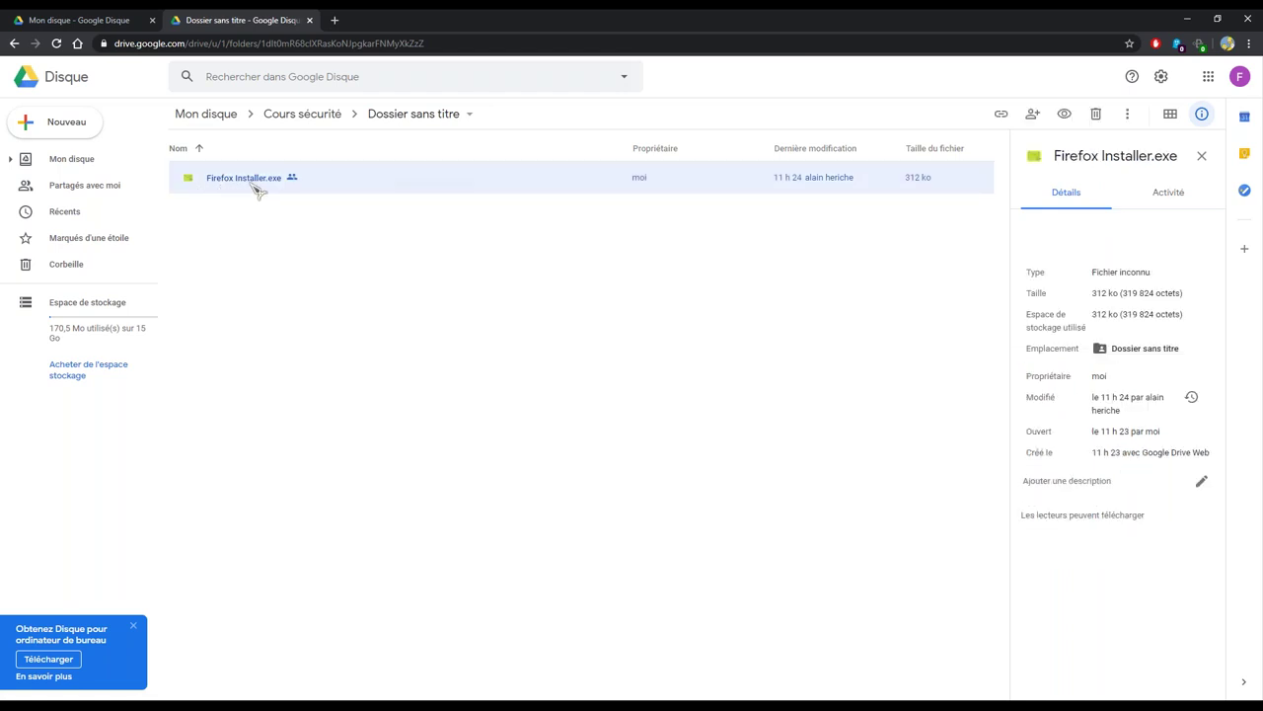
right_click(255, 189)
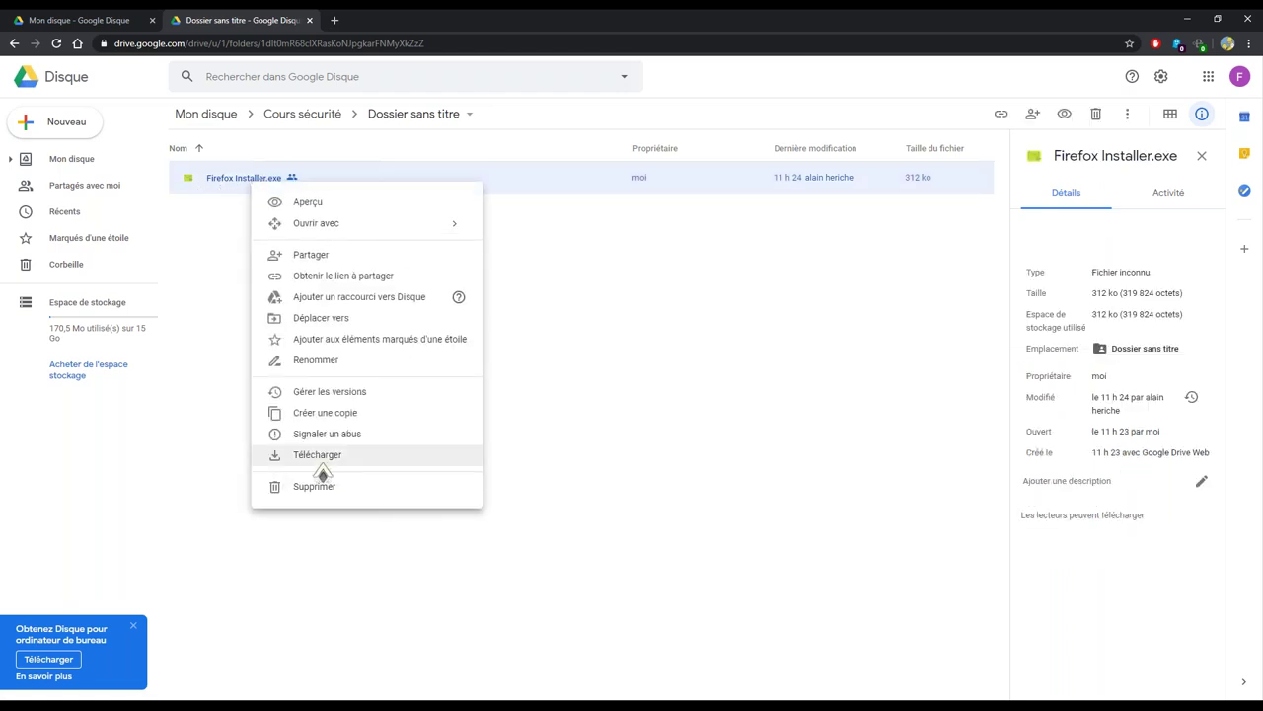
left_click(593, 398)
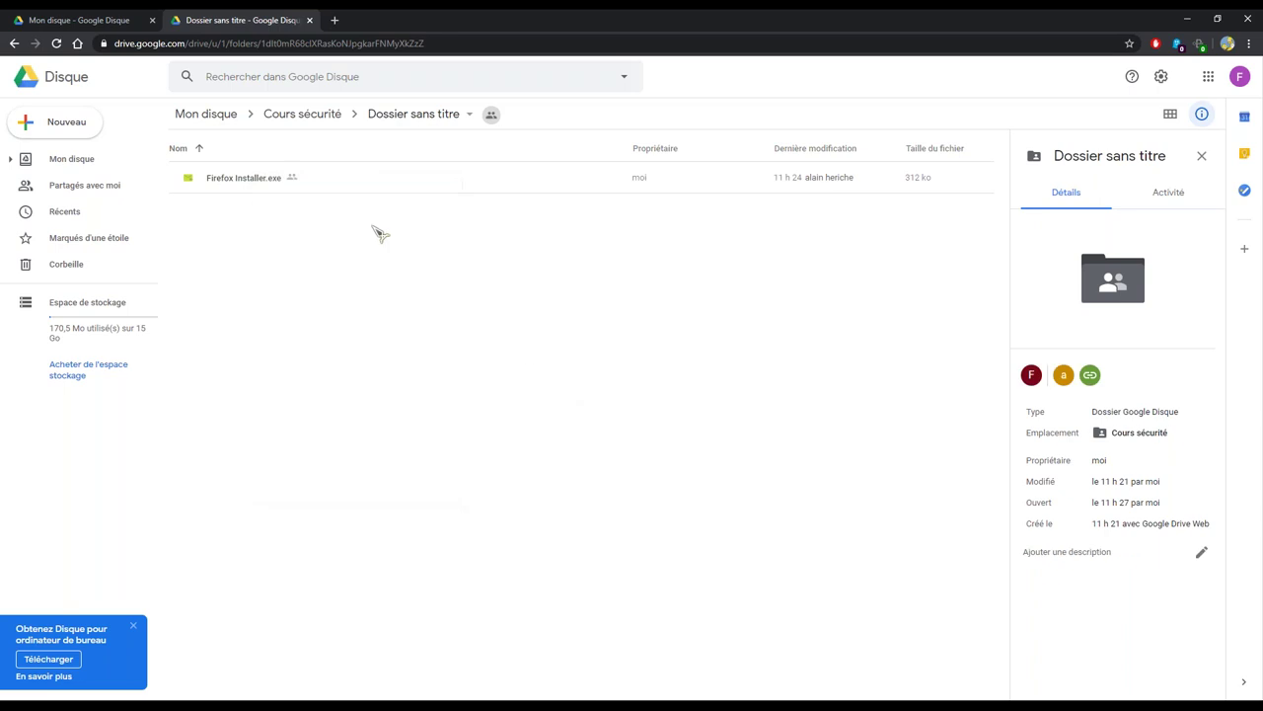
left_click(84, 17)
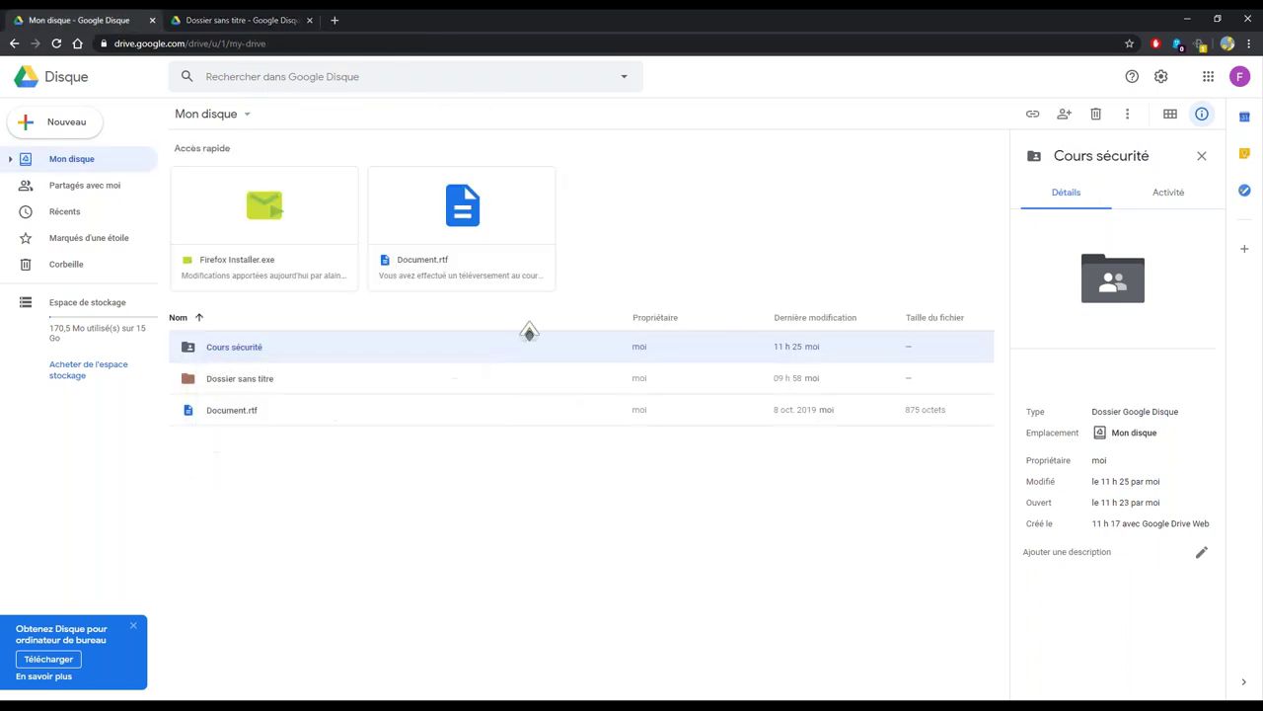
right_click(311, 354)
Get a shareable link for Cours sécurité and open its full sharing settings
key("Escape")
right_click(298, 344)
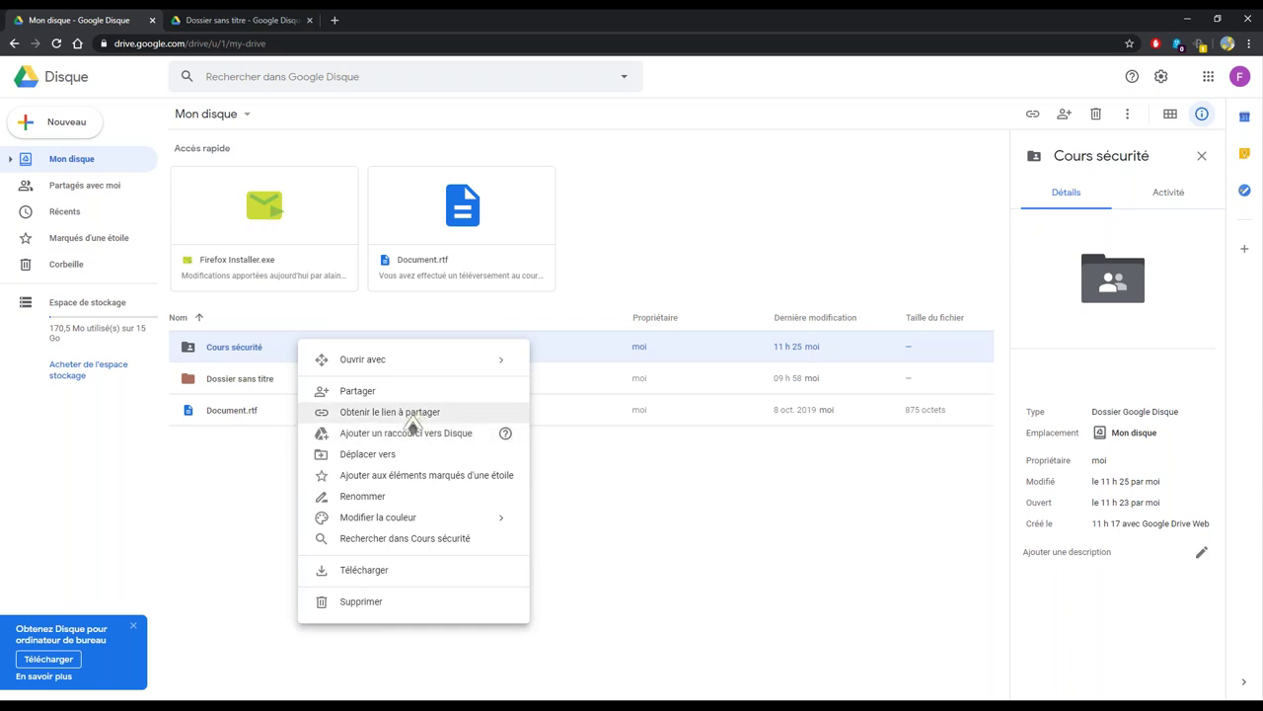
left_click(365, 412)
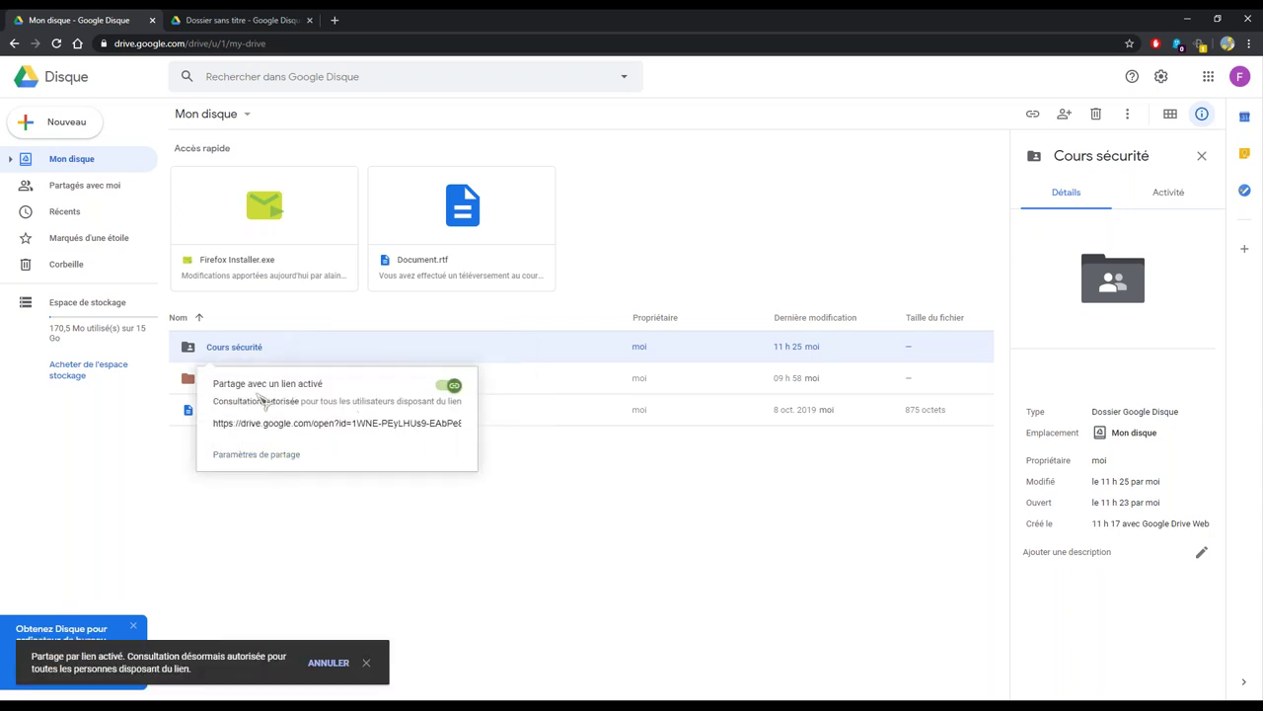
left_click(248, 456)
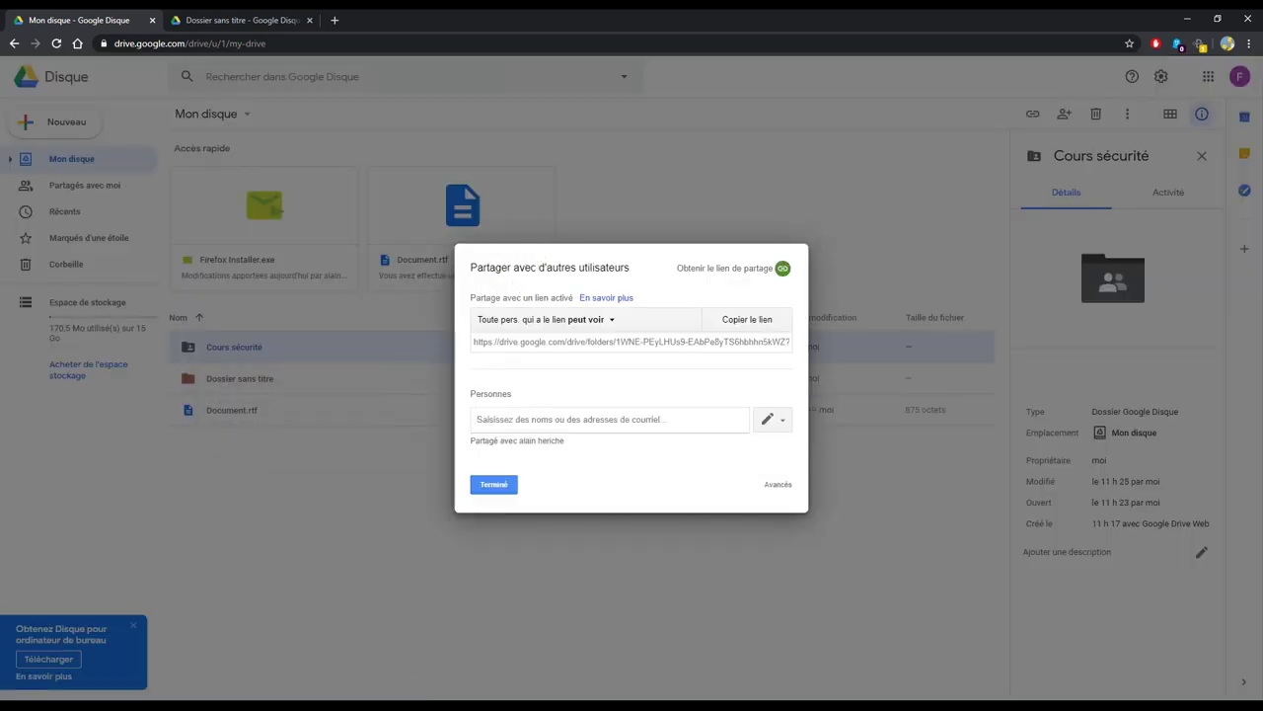
Review the link's access options, keeping 'peut voir', and open the Plus... visibility choices
left_click(487, 344)
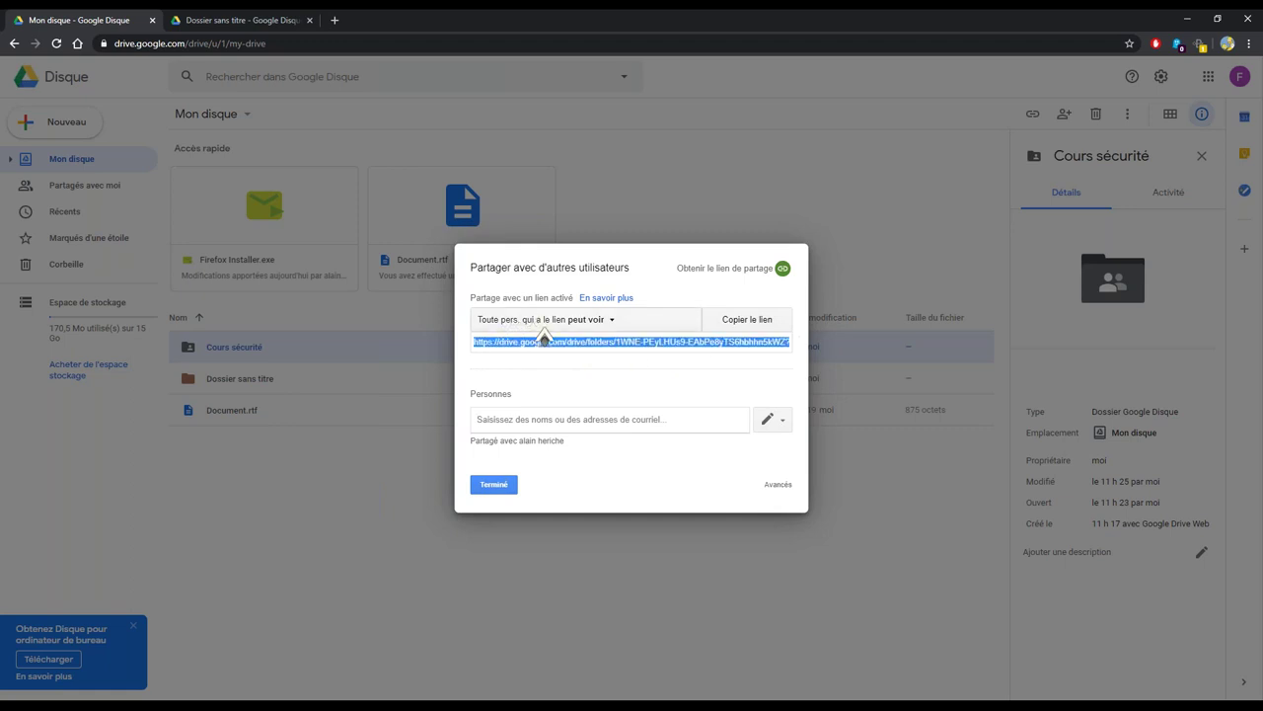
left_click(604, 321)
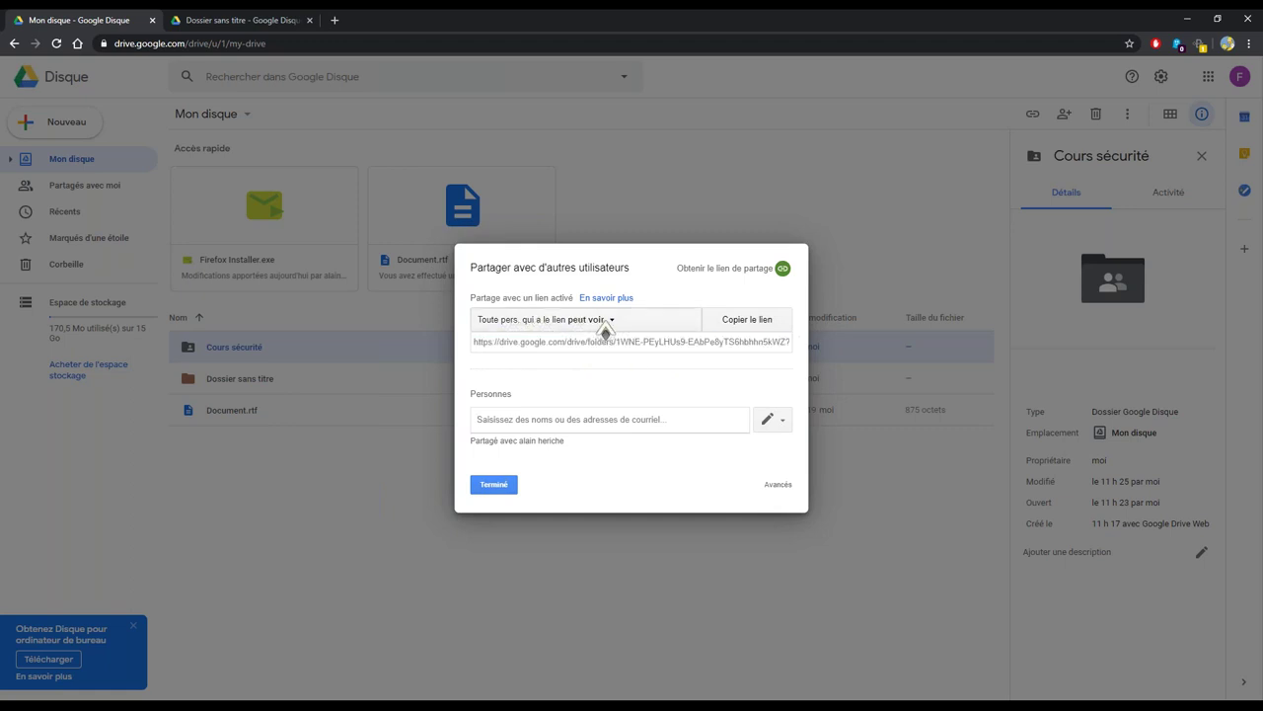
left_click(518, 314)
left_click(598, 321)
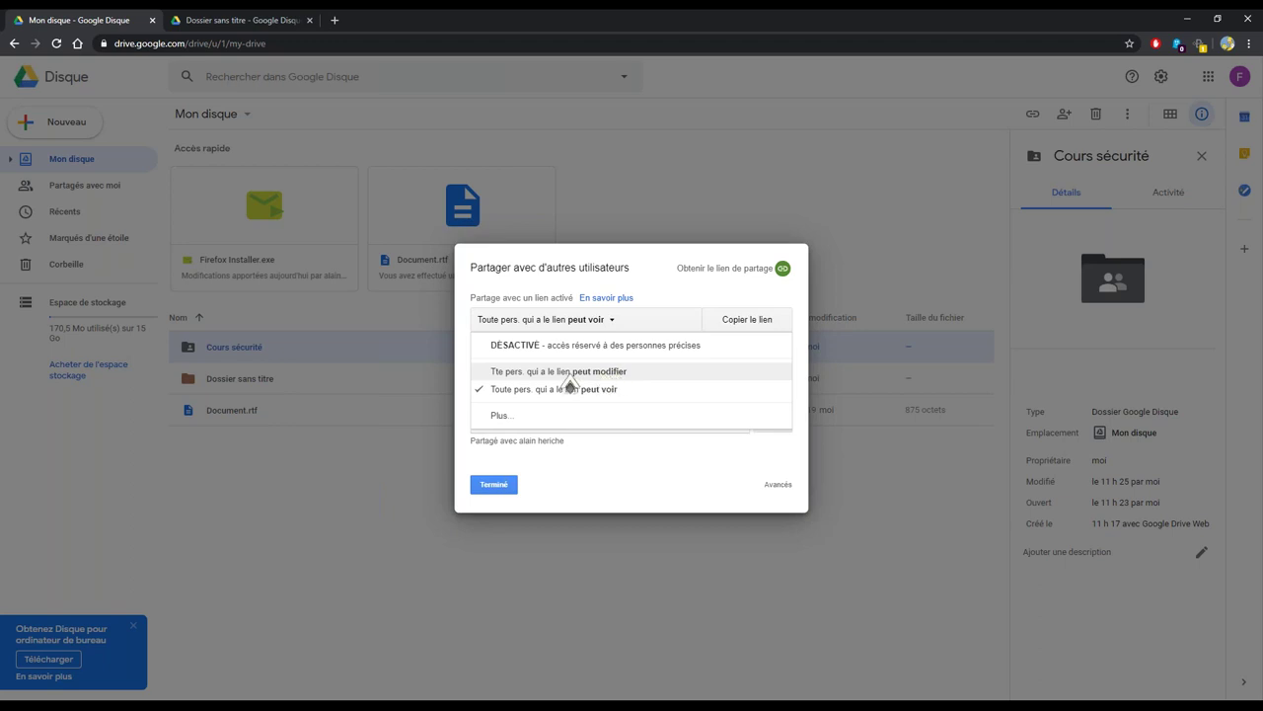
left_click(515, 420)
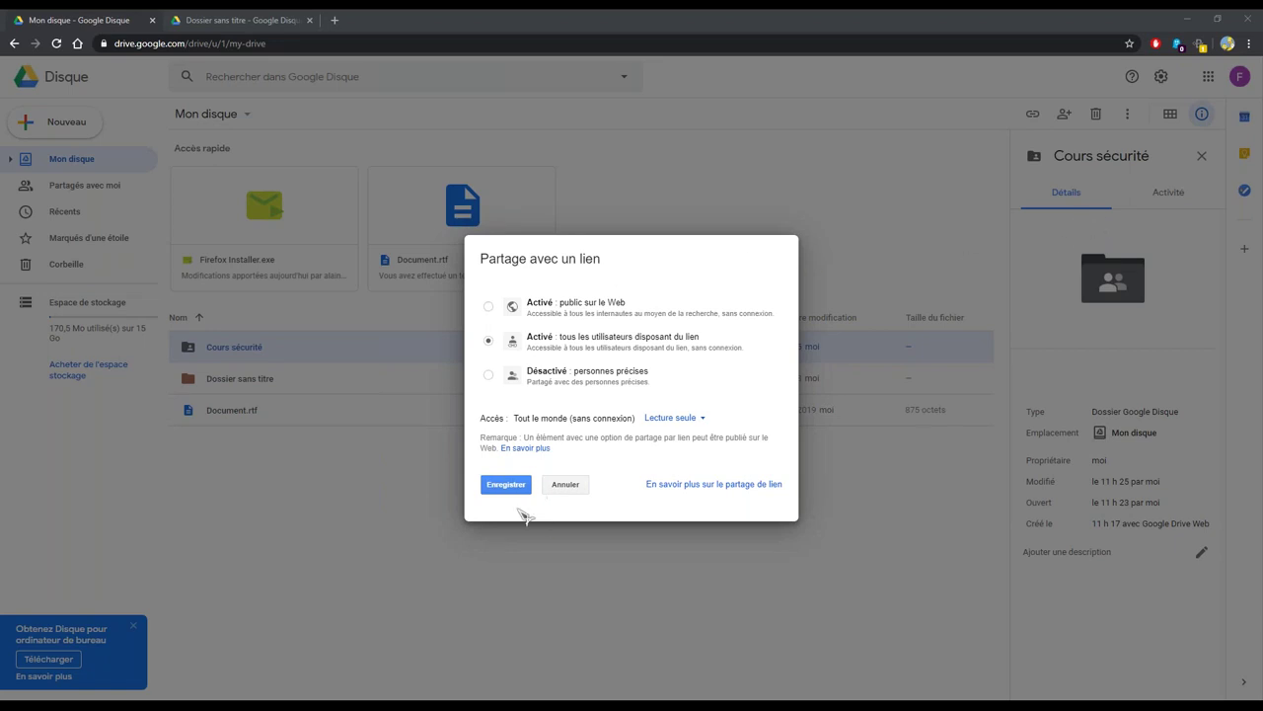
Cancel the visibility choices, keeping view access, and close sharing settings with Terminé
left_click(565, 484)
left_click(498, 487)
left_click(395, 493)
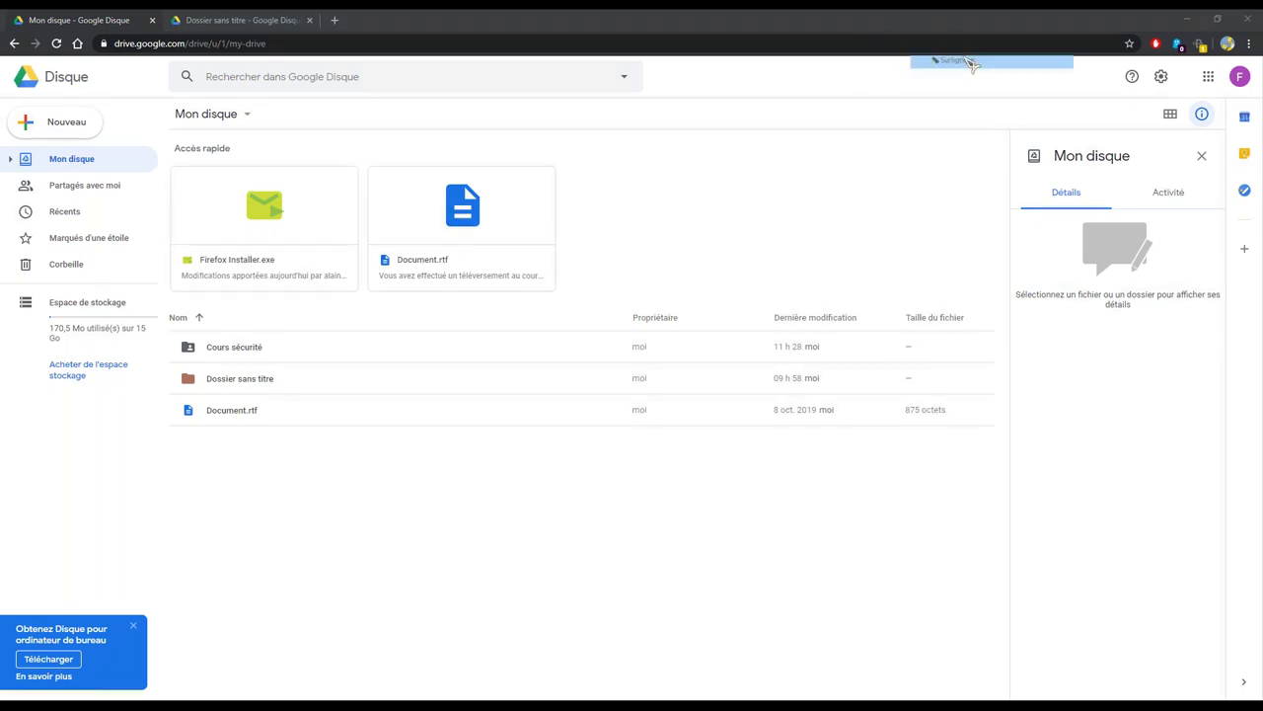
Highlight the storage usage figure, then open 'Acheter de l'espace stockage' in a new tab
mouse_move(67, 326)
left_mouse_down()
mouse_move(164, 328)
mouse_move(87, 328)
left_mouse_up()
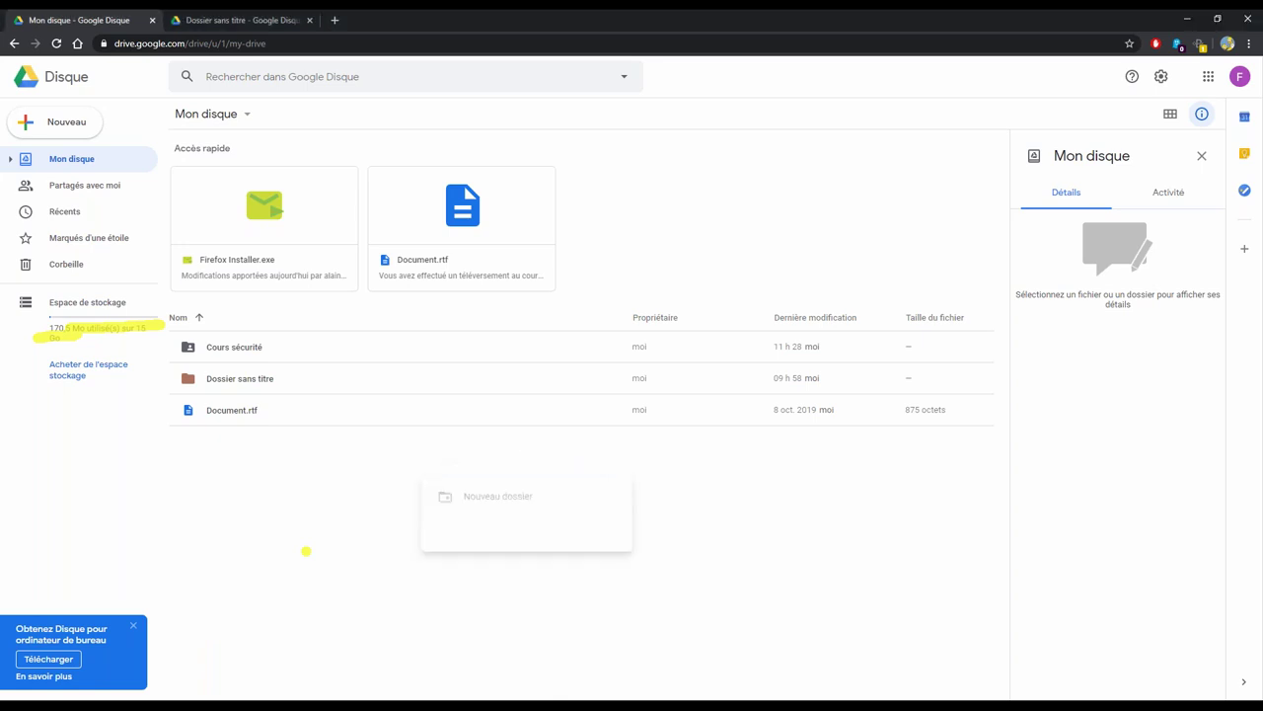
right_click(424, 481)
right_click(355, 495)
left_click(313, 514)
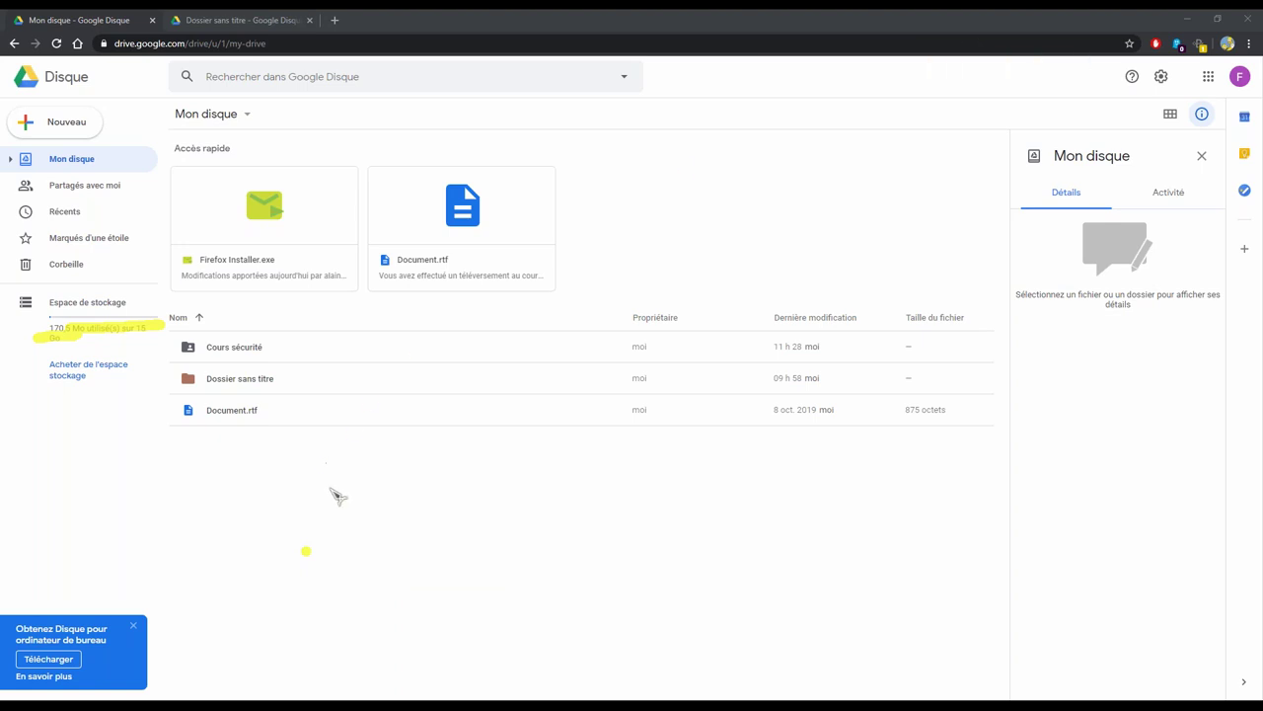
left_click(55, 364)
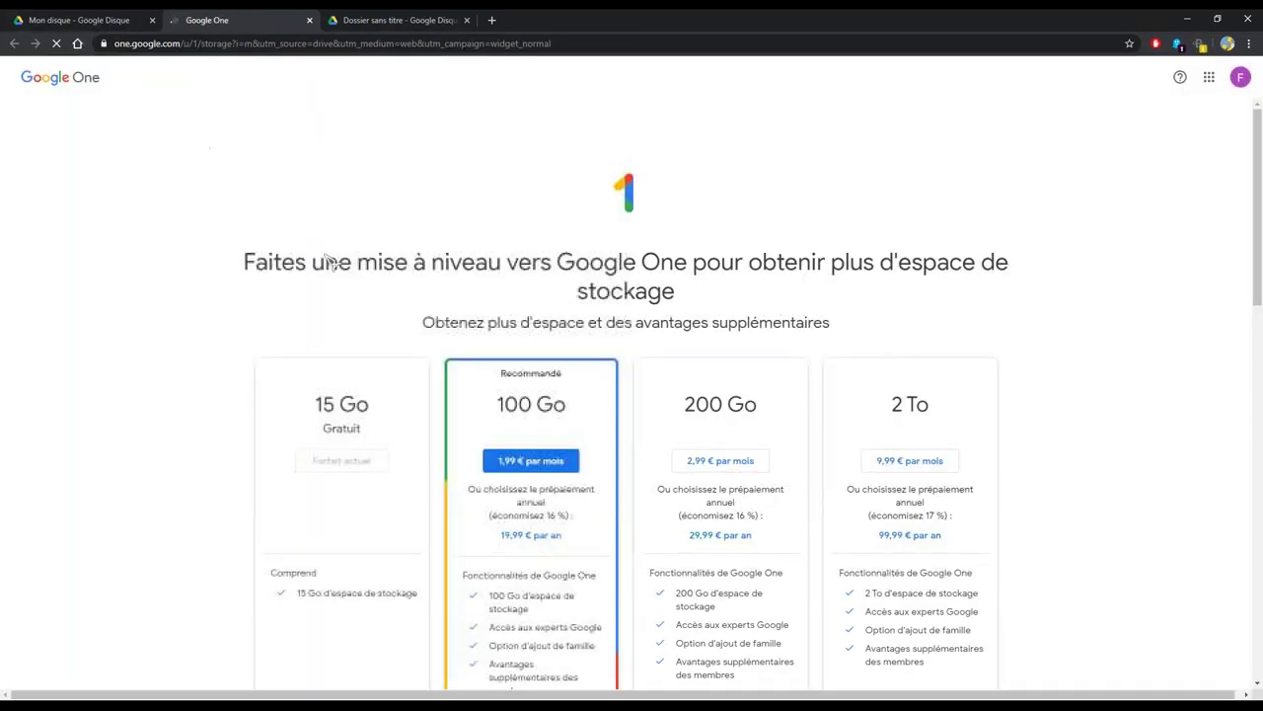
Scroll through the Google One plans from 15 Go to 2 To, then return to Mon disque
scroll(679, 383, "down", 2)
scroll(593, 365, "down", 1)
scroll(418, 326, "up", 1)
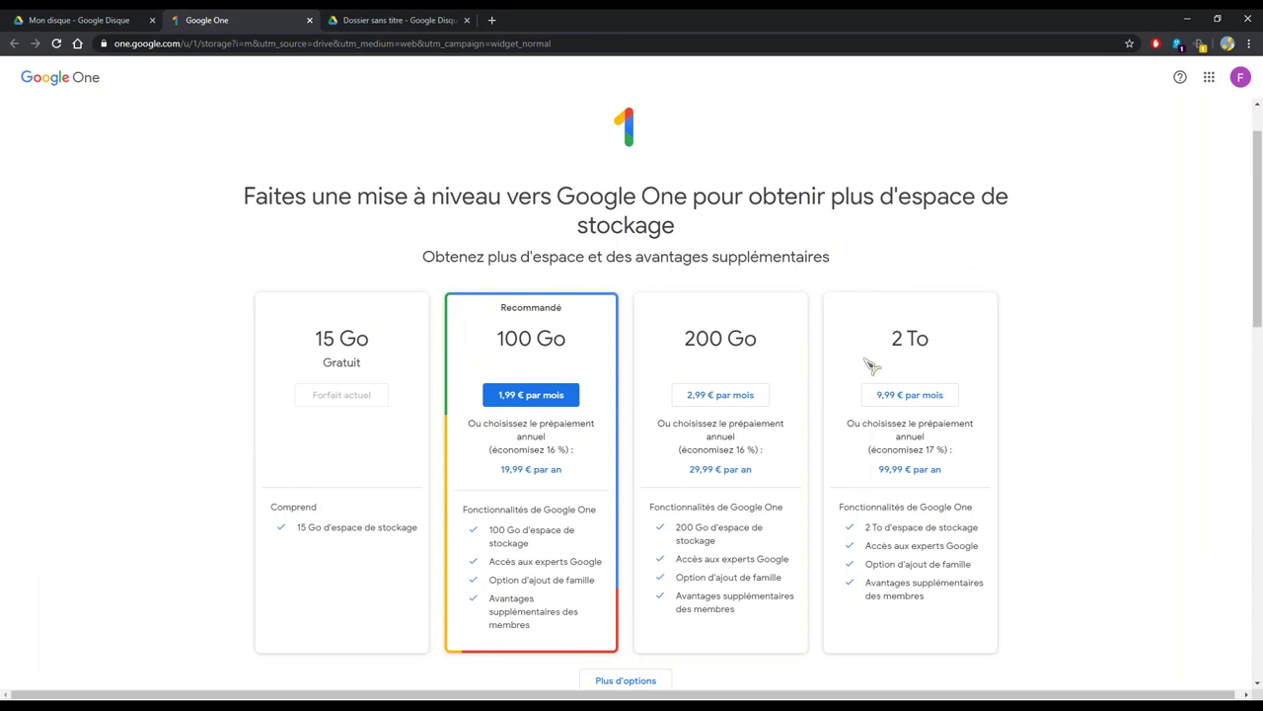
left_click(92, 23)
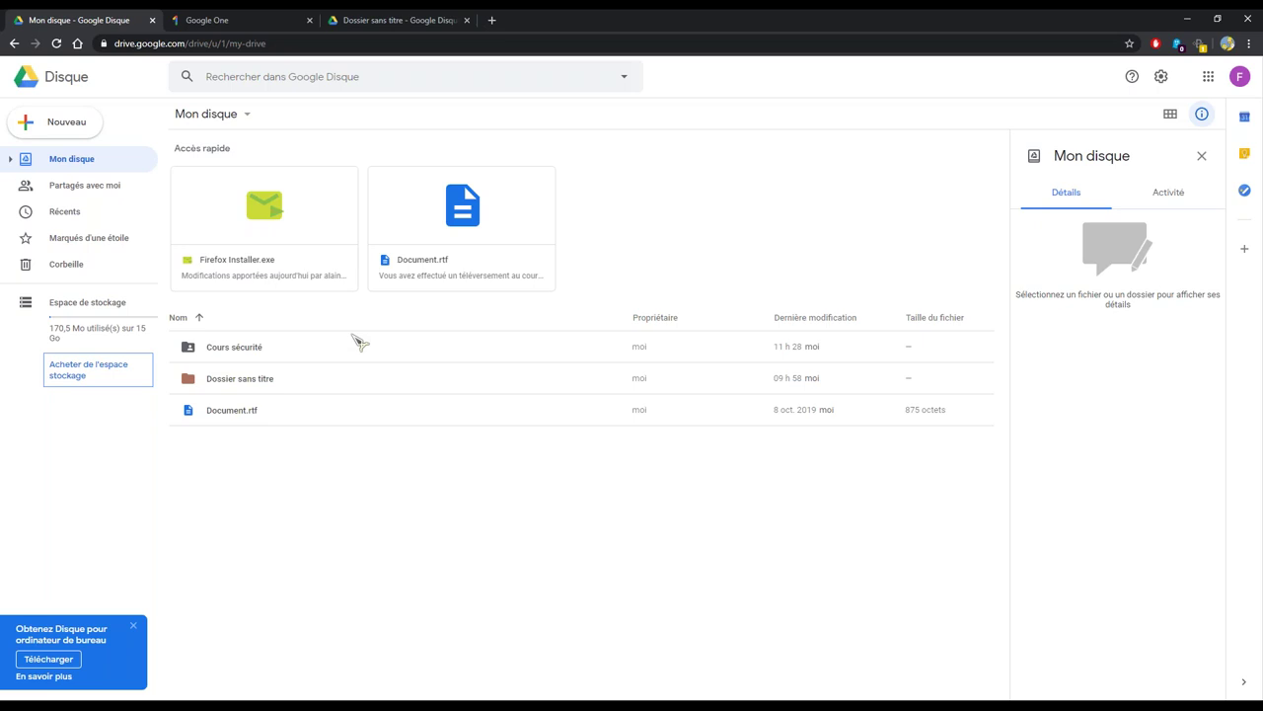
View the Dossier sans titre tab with Firefox Installer.exe, then switch to the Google One tab
left_click(407, 22)
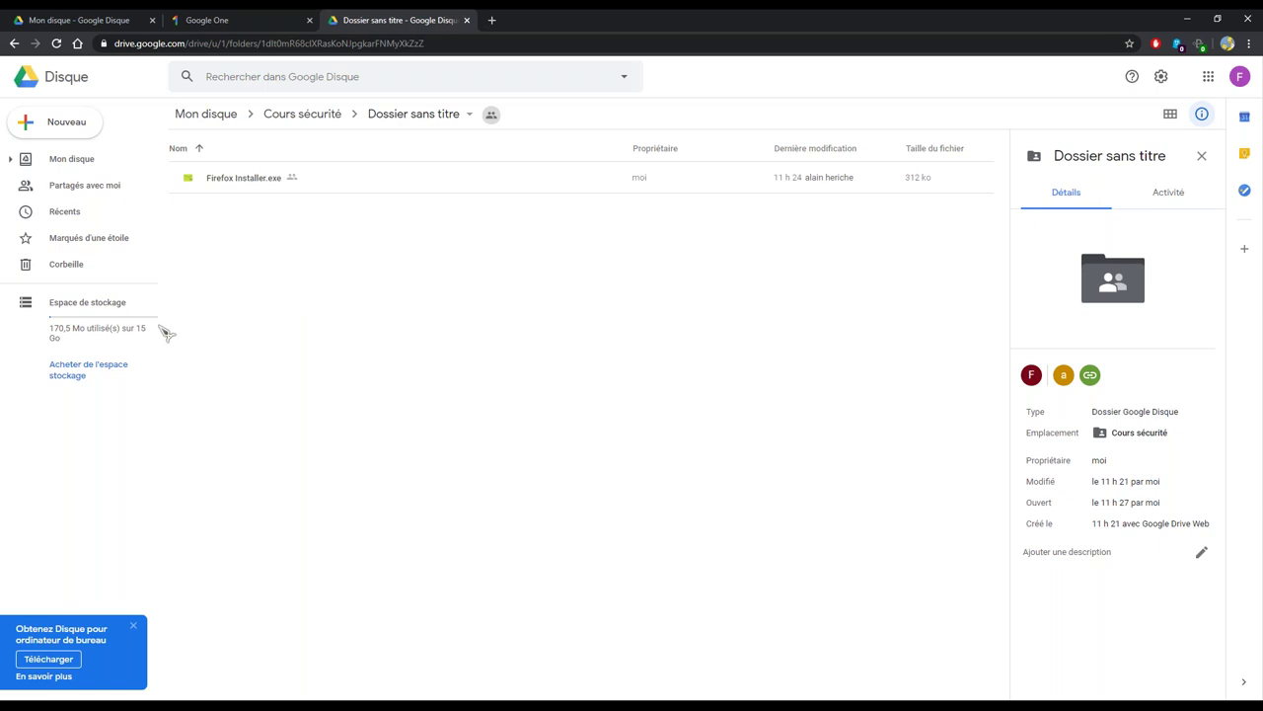
left_click(262, 19)
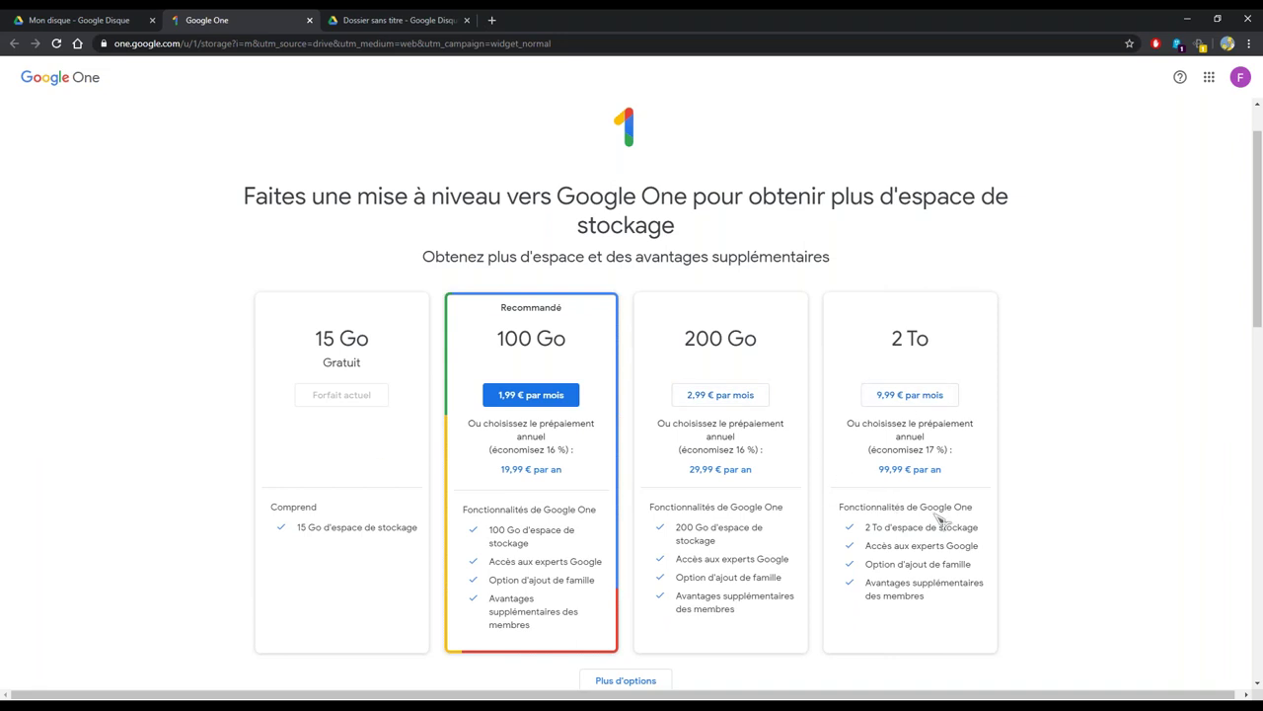
Scroll the Google One page, go back to Mon disque, and close the desktop Drive banner
scroll(744, 462, "down", 2)
scroll(780, 473, "up", 3)
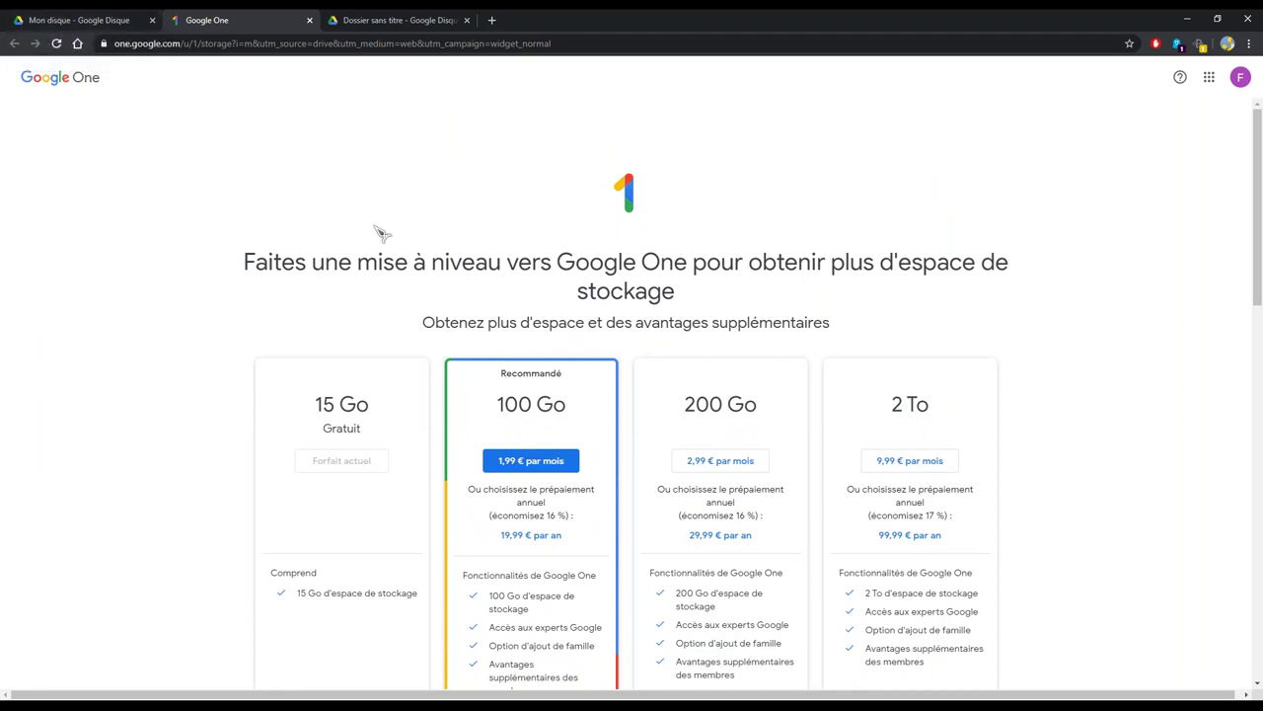
left_click(117, 28)
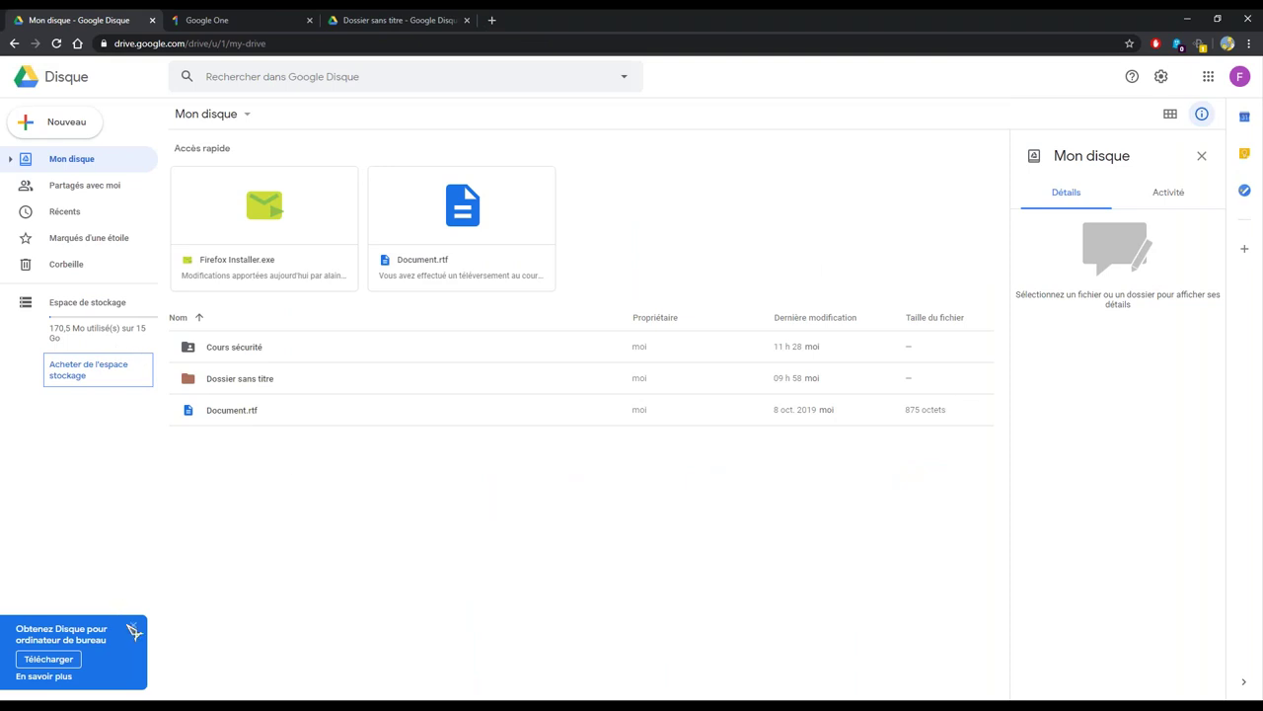
left_click(134, 626)
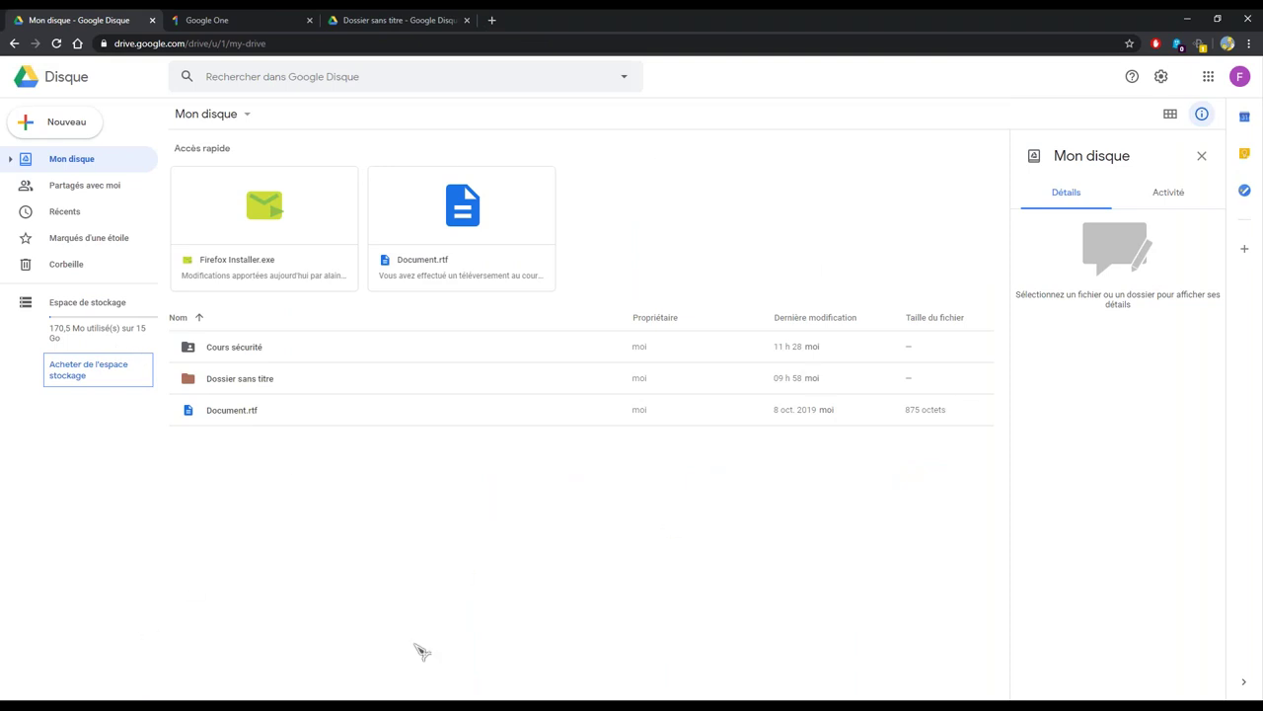